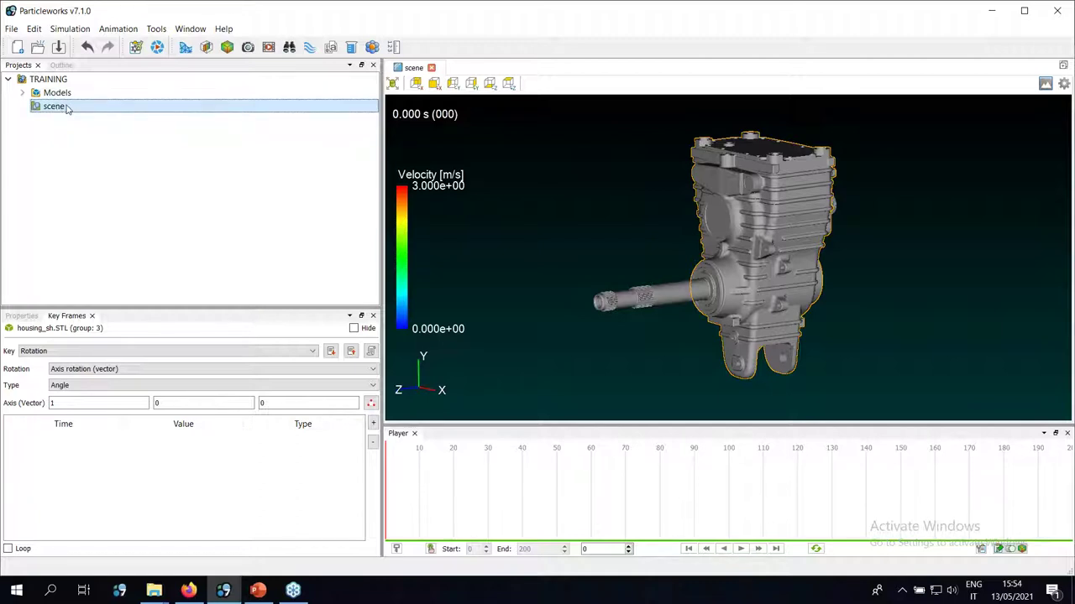
# Examine the gearbox housing in the existing scene from several angles, along with the project's scene and Models entries
pyautogui.moveTo(863, 245); pyautogui.dragTo(693, 239)
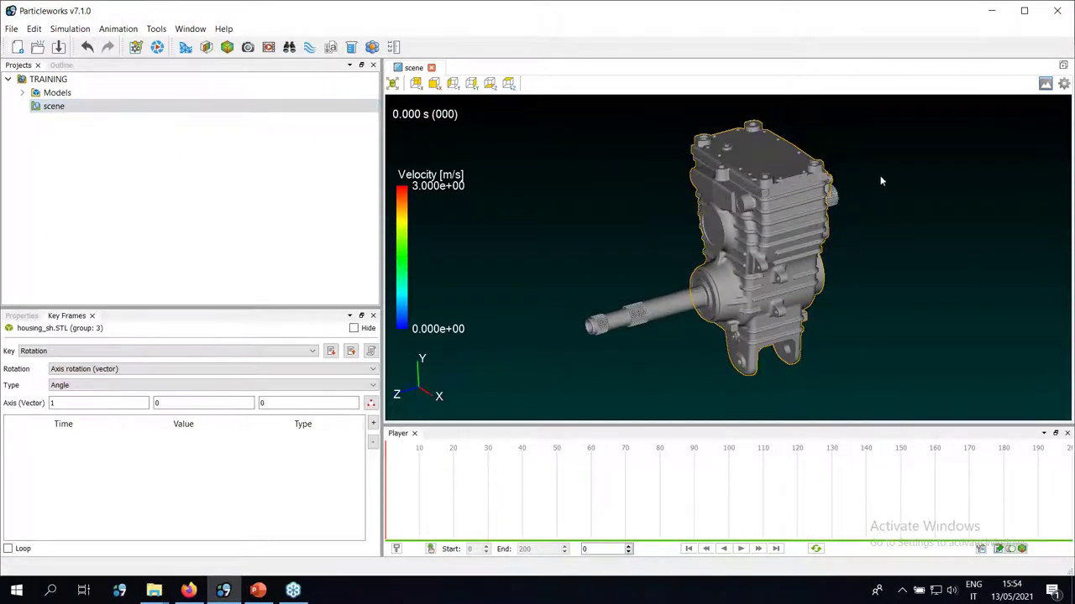
pyautogui.moveTo(735, 206); pyautogui.dragTo(633, 208)
pyautogui.moveTo(836, 271); pyautogui.dragTo(540, 231)
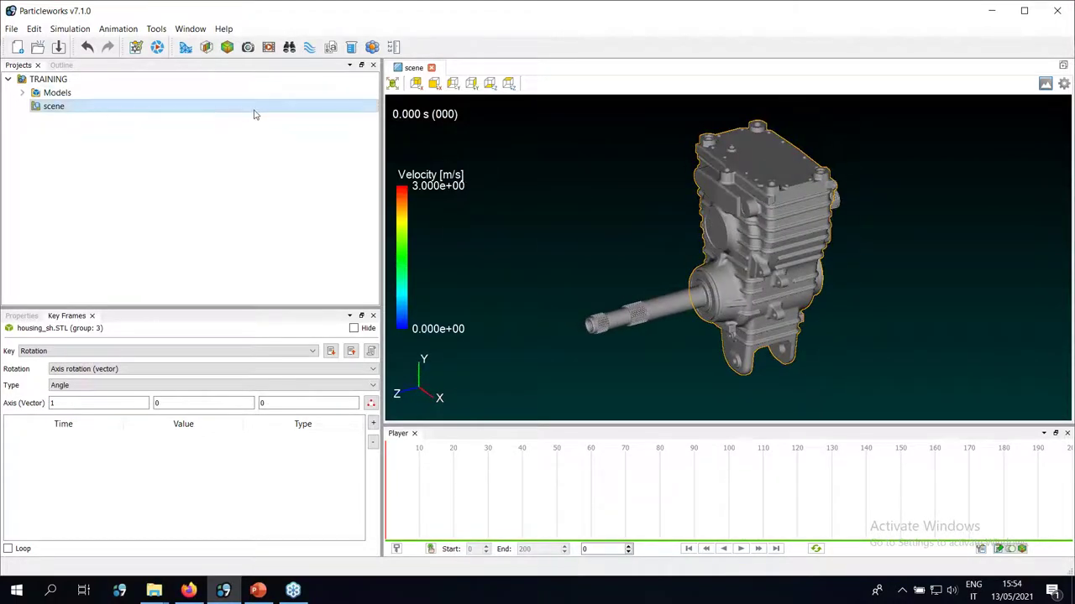
pyautogui.moveTo(791, 238); pyautogui.dragTo(714, 275)
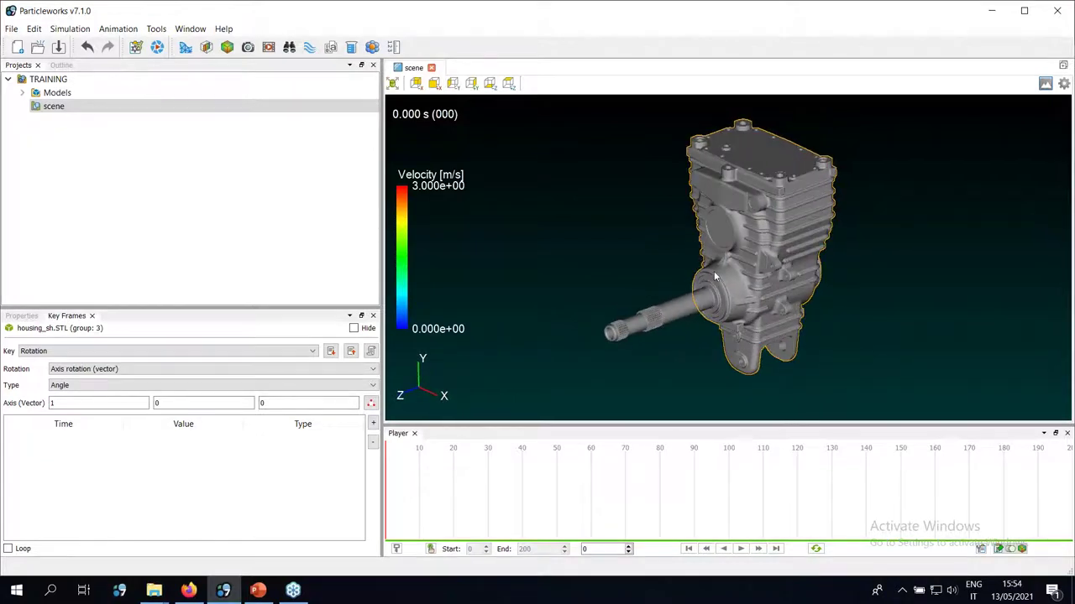
pyautogui.rightClick(66, 107)
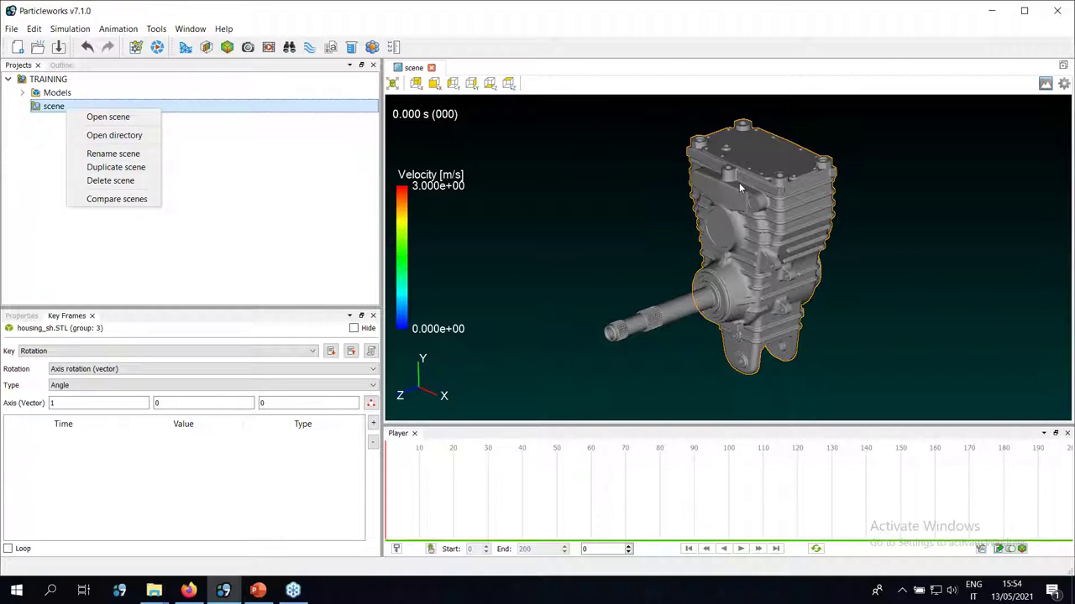
pyautogui.click(782, 237)
pyautogui.moveTo(782, 237); pyautogui.dragTo(588, 252)
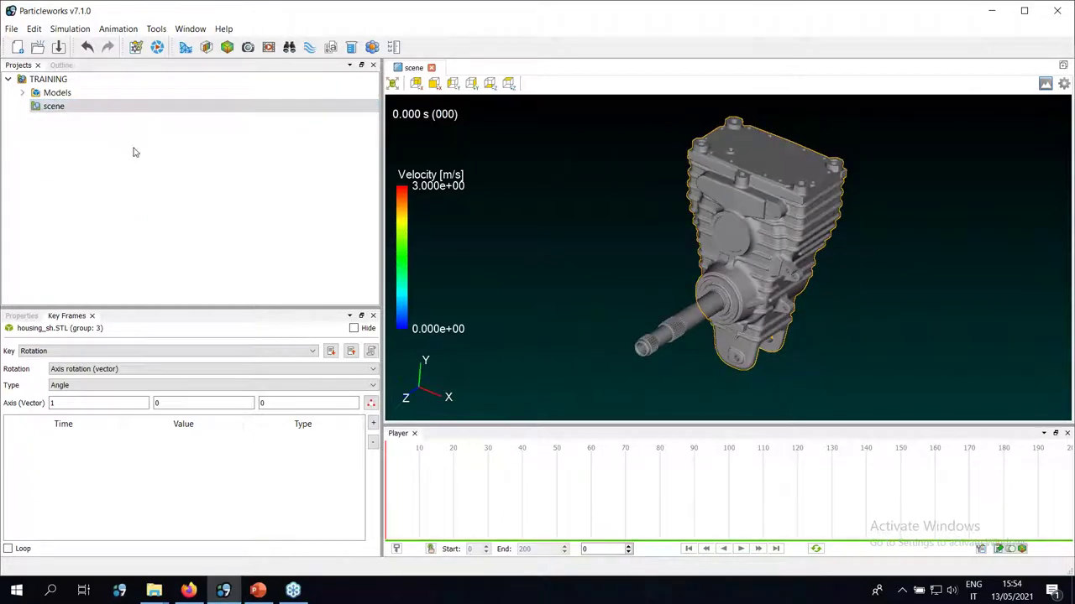
pyautogui.click(22, 92)
pyautogui.click(22, 92)
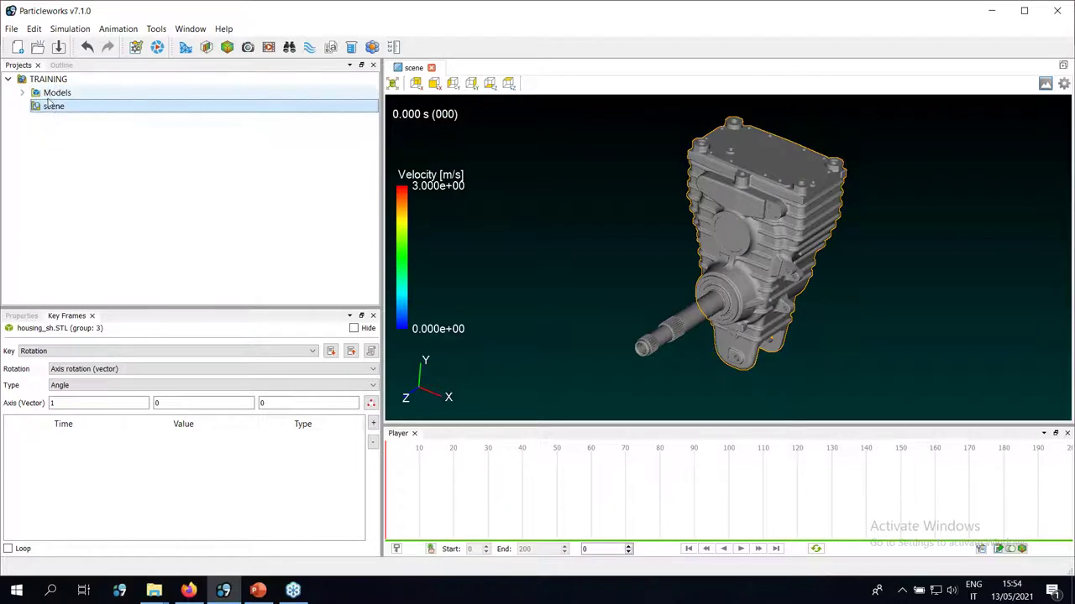
# Create a new scene named scene_1 in the TRAINING project with the (Empty) template and open it
pyautogui.click(48, 79)
pyautogui.rightClick(48, 78)
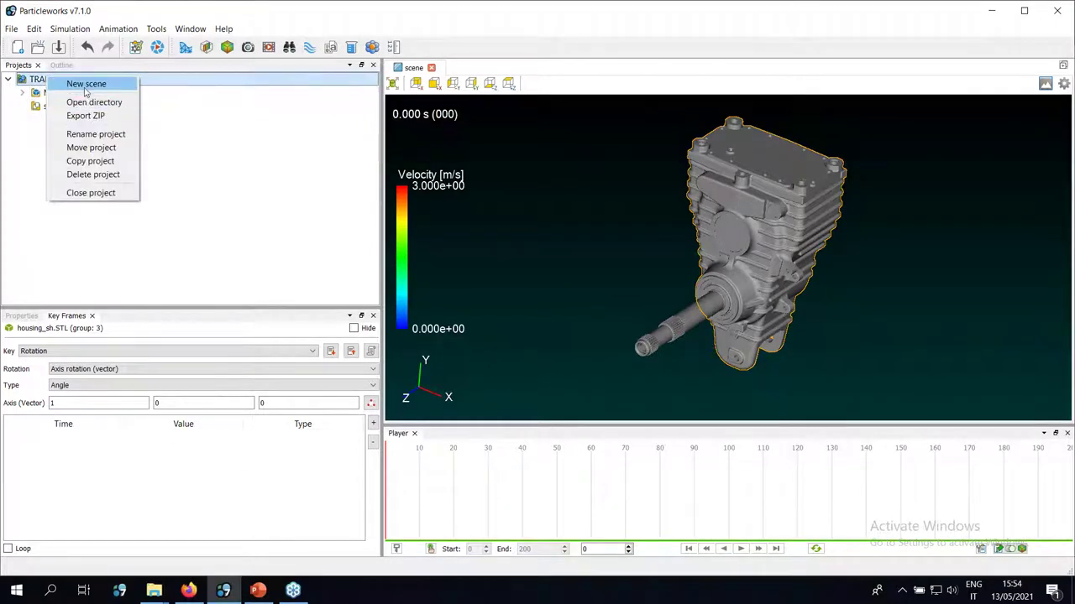
pyautogui.click(86, 83)
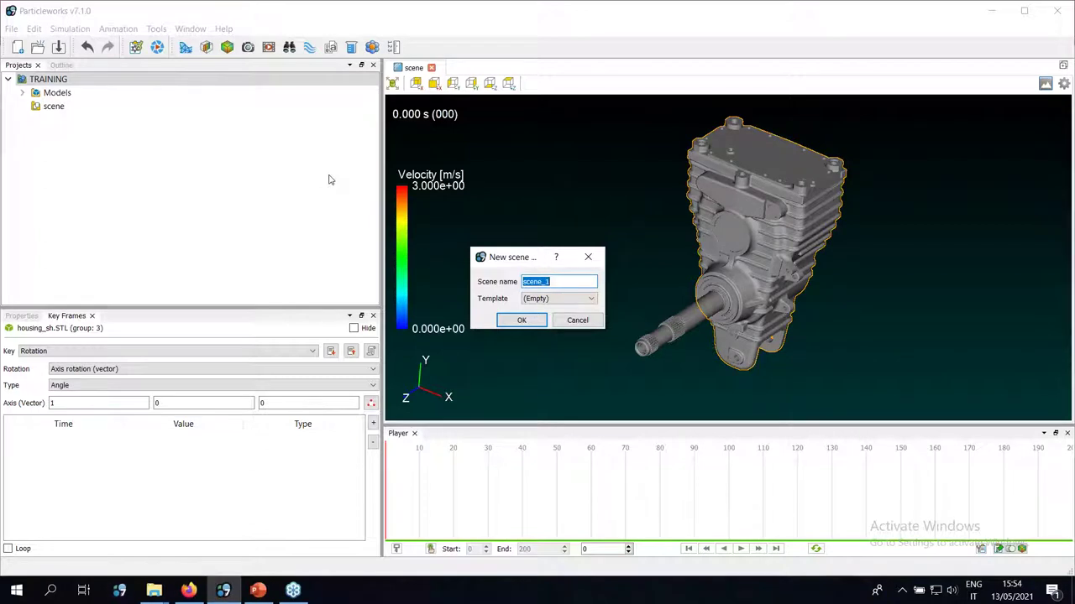
pyautogui.press('Return')
pyautogui.click(65, 120)
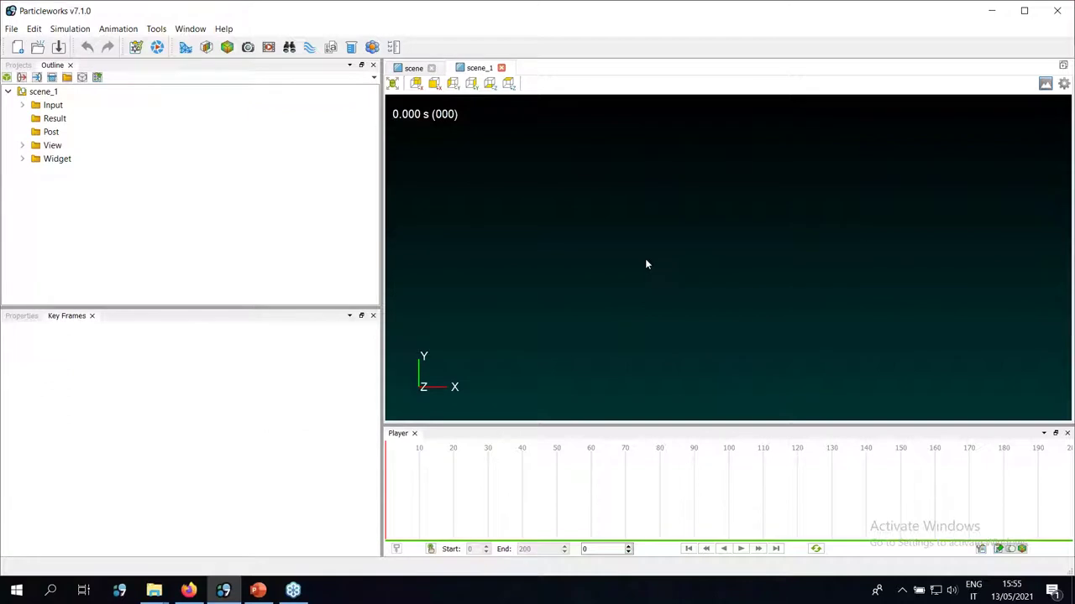
# Bring the scene_1 domain box into view and resize it freehand to about 113 × 116 × 90 m
pyautogui.click(23, 105)
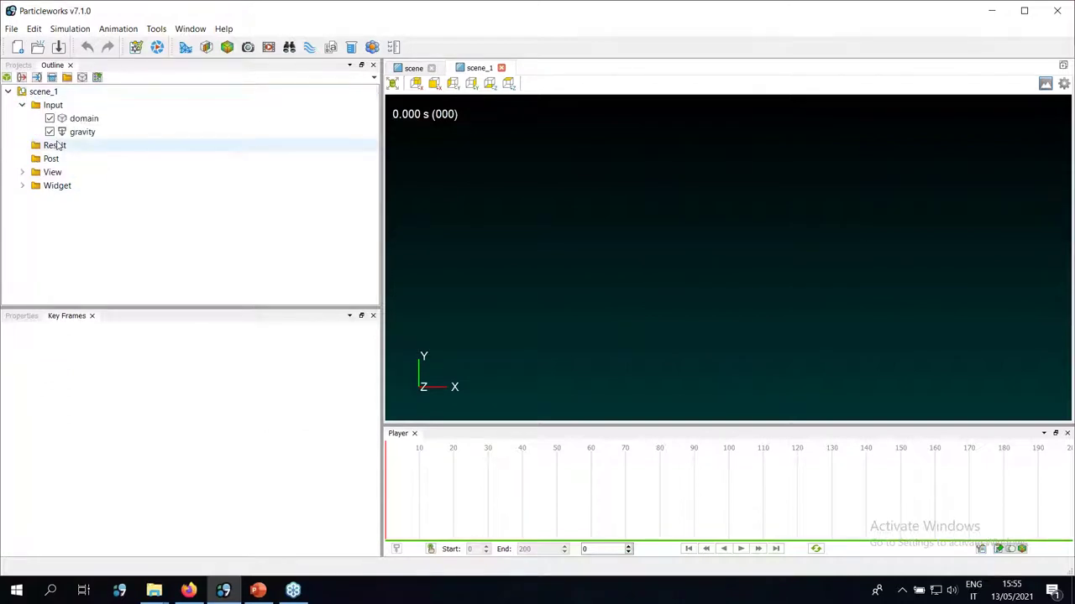
pyautogui.click(88, 118)
pyautogui.click(392, 83)
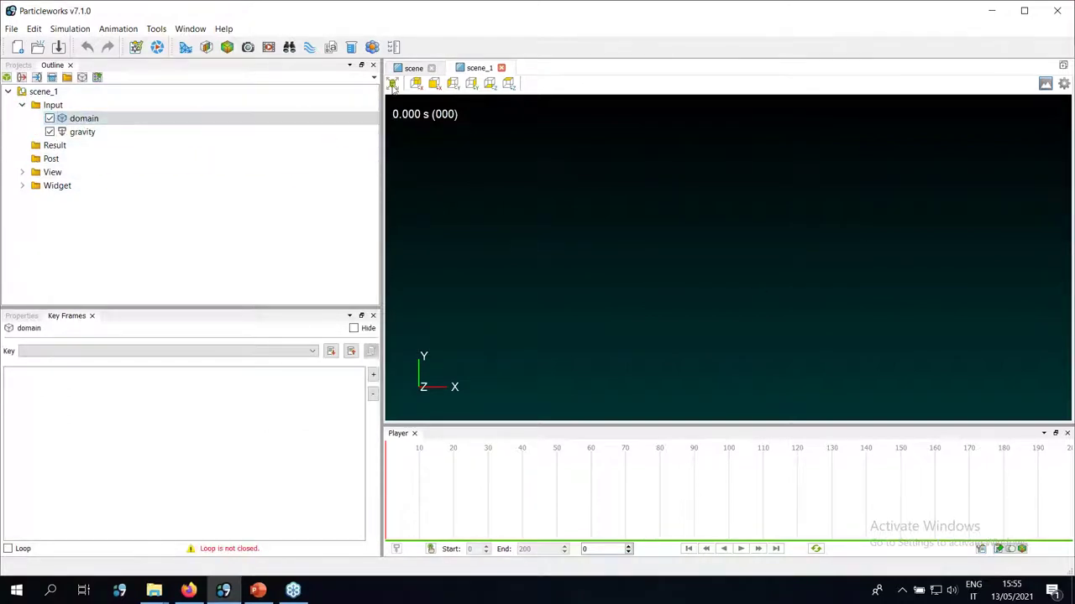
pyautogui.moveTo(840, 299); pyautogui.dragTo(737, 126)
pyautogui.scroll(2, 704, 315)
pyautogui.scroll(-2, 686, 327)
pyautogui.moveTo(686, 225); pyautogui.dragTo(715, 243)
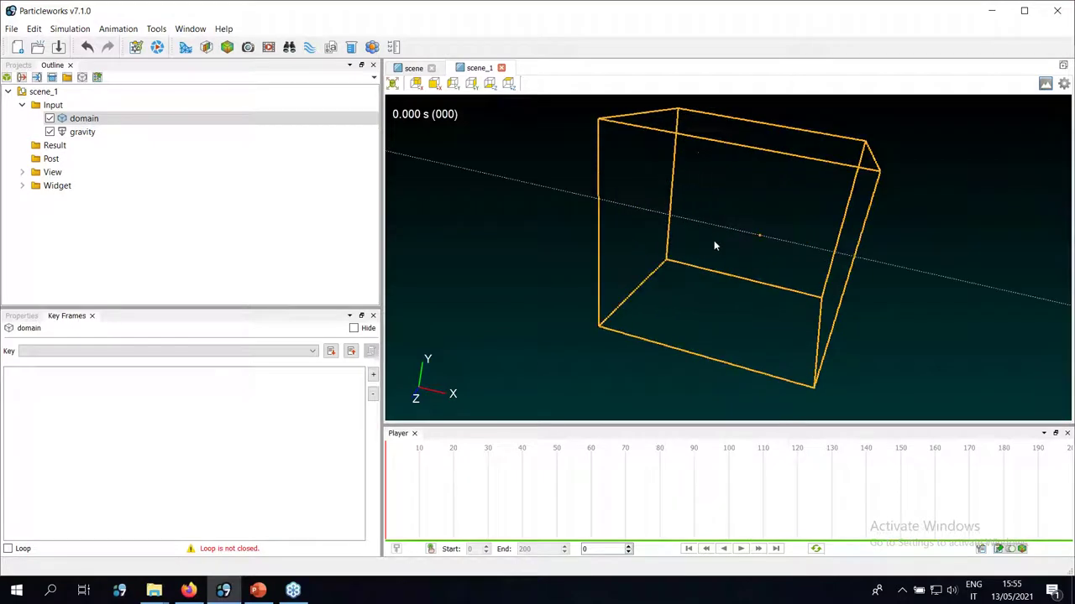
pyautogui.moveTo(786, 281); pyautogui.dragTo(727, 236)
pyautogui.scroll(-5, 745, 317)
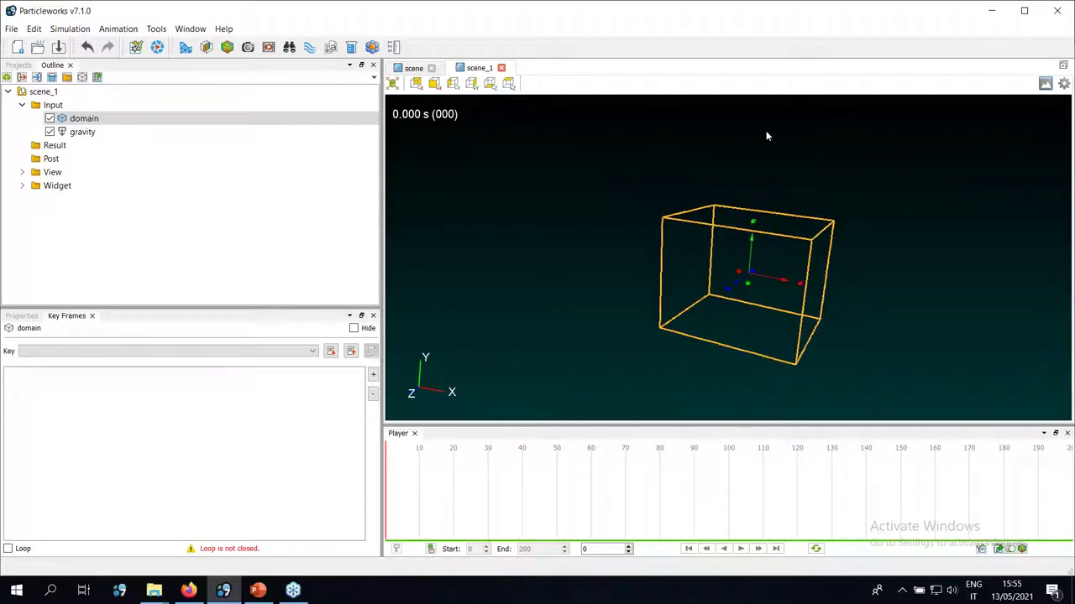
pyautogui.moveTo(756, 225); pyautogui.dragTo(743, 195)
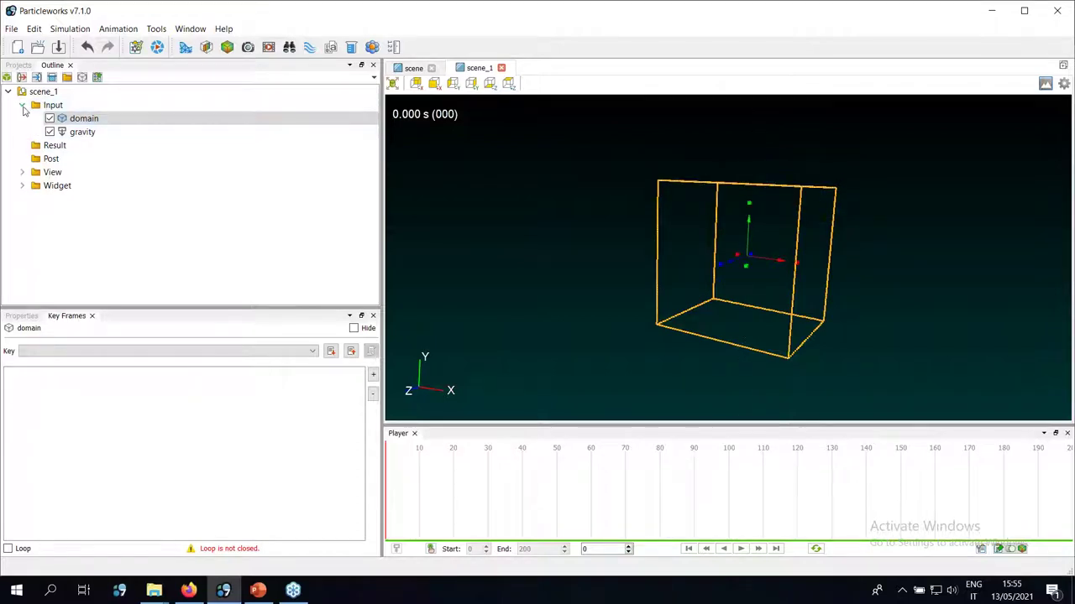
# Review the domain's location, dimensions and limits, and return to its key frames
pyautogui.click(23, 106)
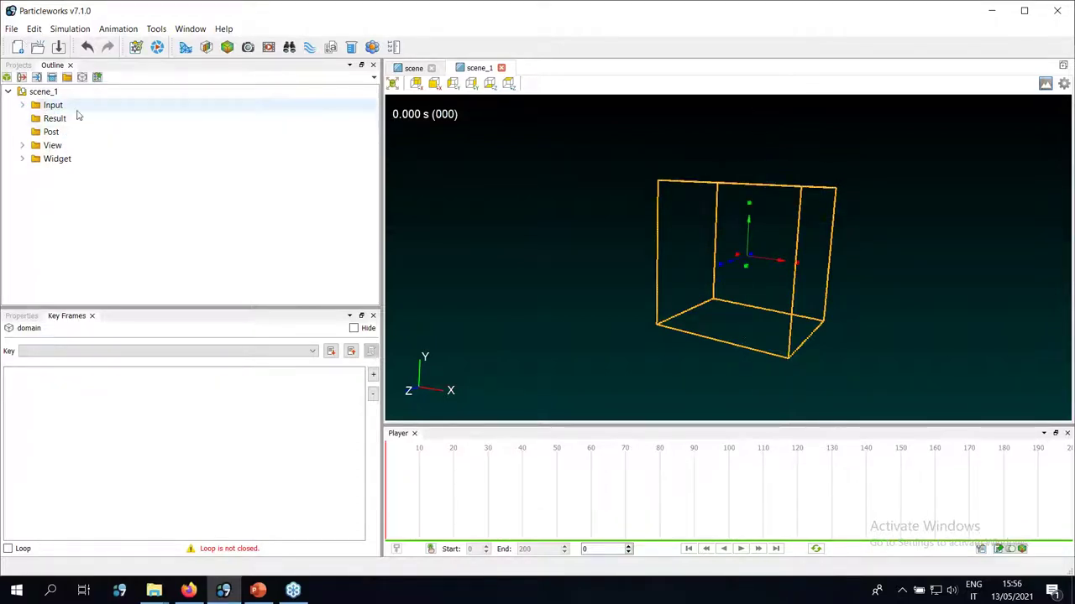
pyautogui.click(8, 318)
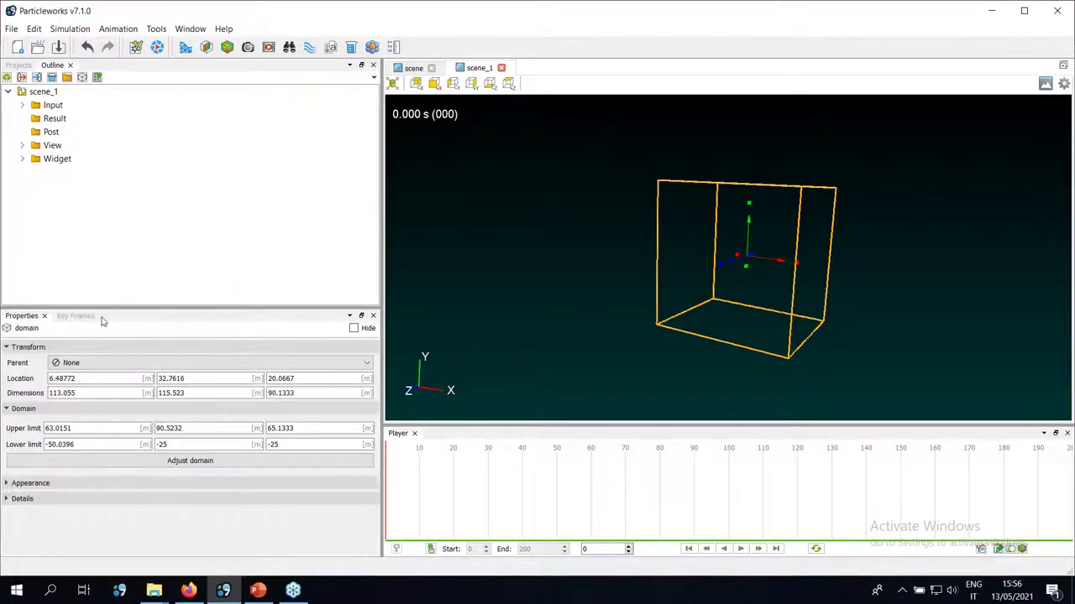
pyautogui.click(76, 316)
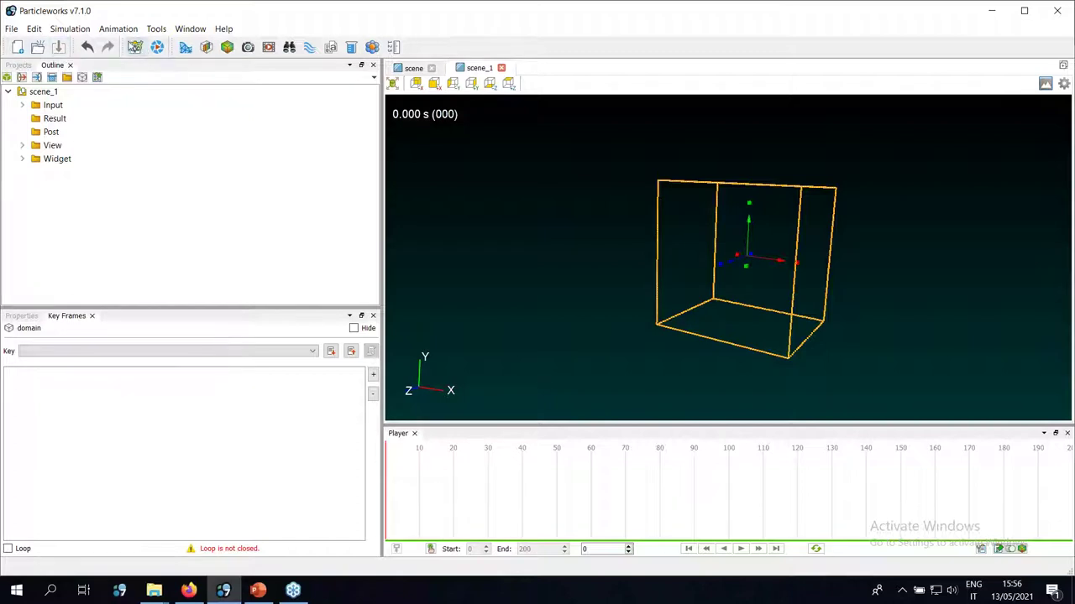
# View the simulation dialogs for scene_1, including the Run execution settings, and close them
pyautogui.click(136, 47)
pyautogui.click(837, 93)
pyautogui.click(158, 48)
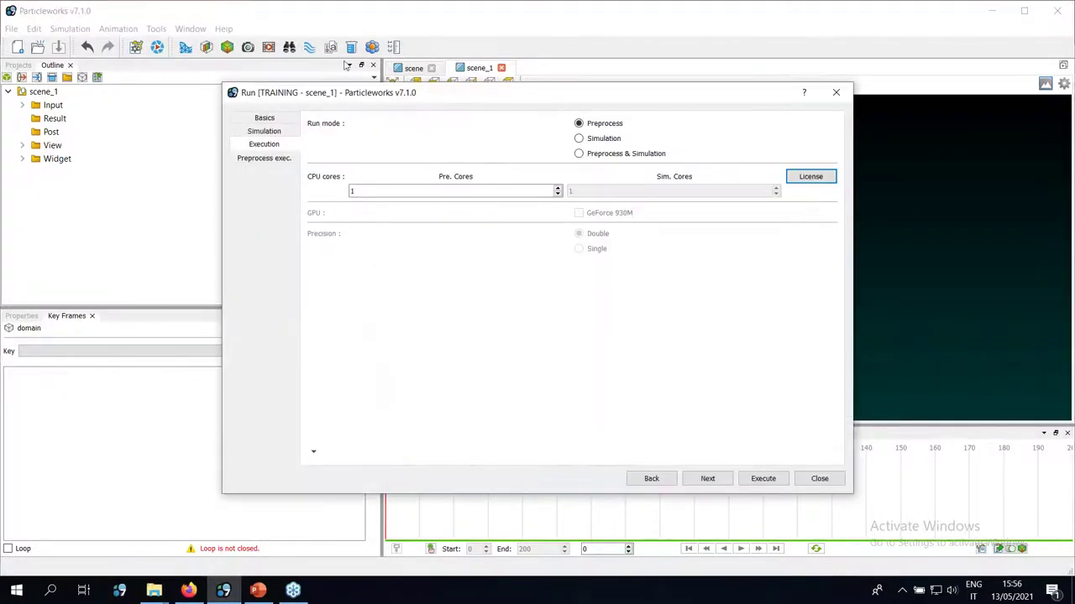
pyautogui.click(838, 93)
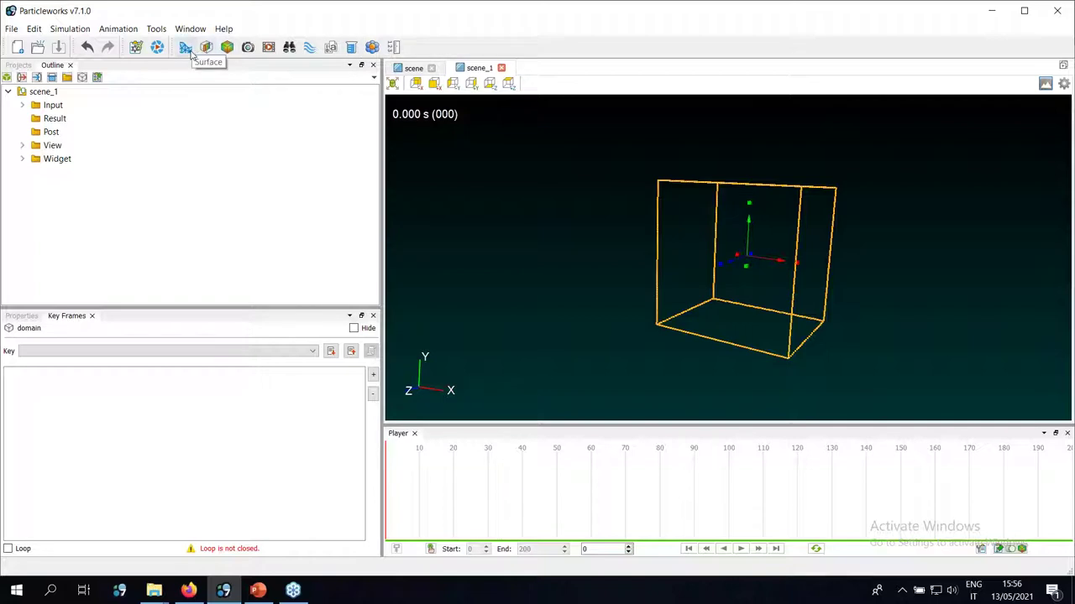
# Examine the Input, Result, Post, View and Widget folders of scene_1, enlarging the outline area to show them all
pyautogui.doubleClick(37, 106)
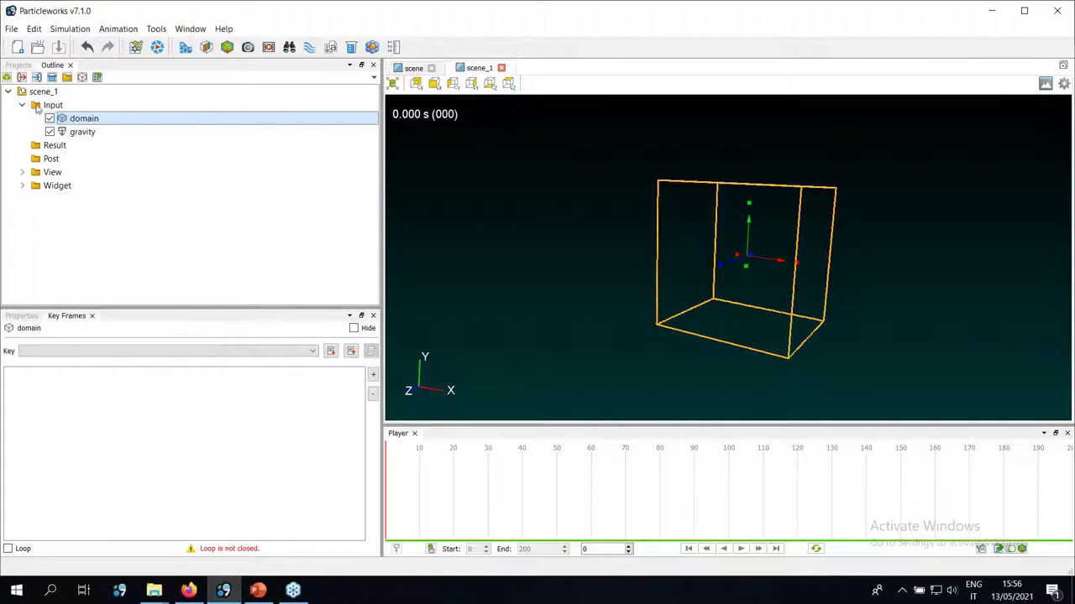
pyautogui.click(82, 132)
pyautogui.click(22, 173)
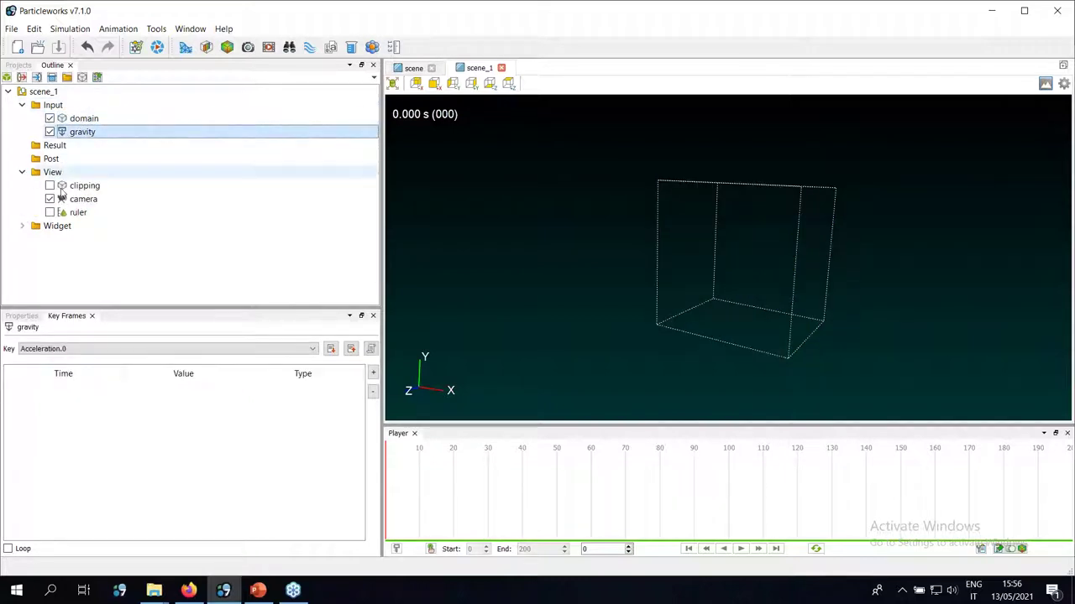
pyautogui.click(52, 146)
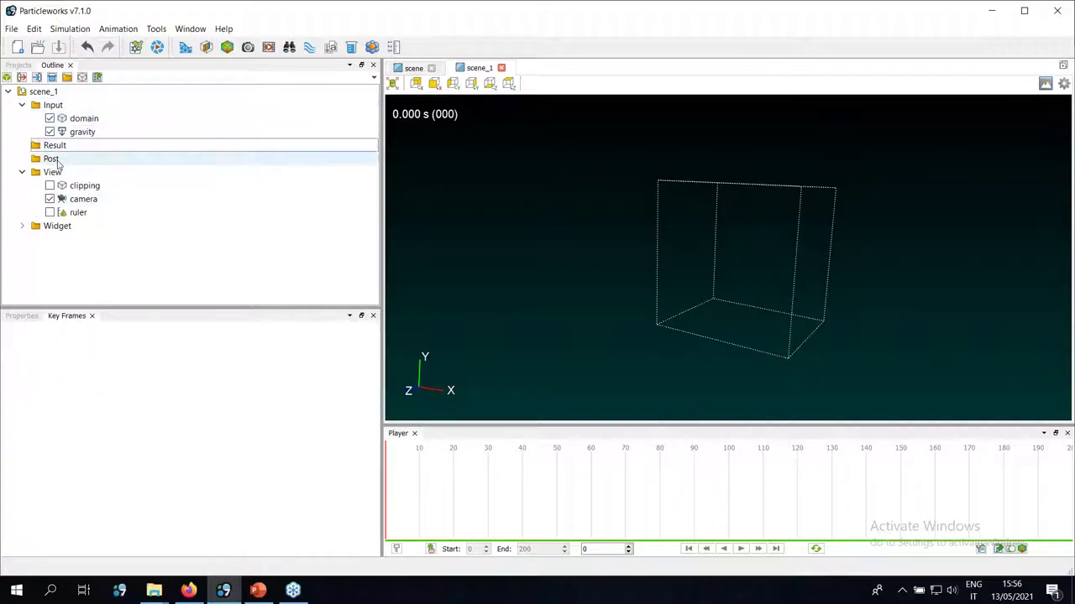
pyautogui.click(52, 159)
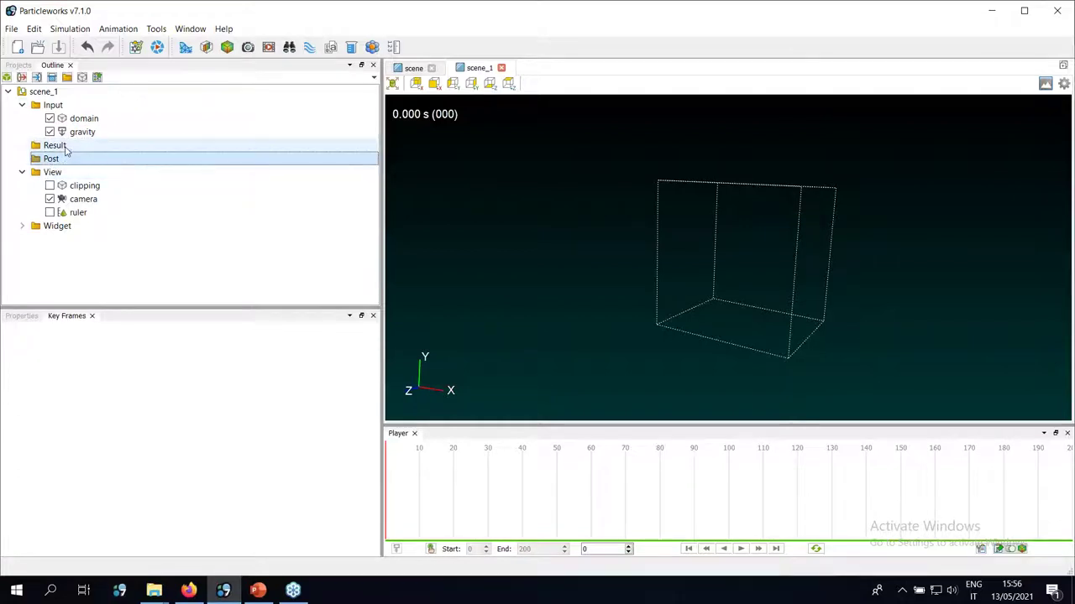
pyautogui.click(65, 145)
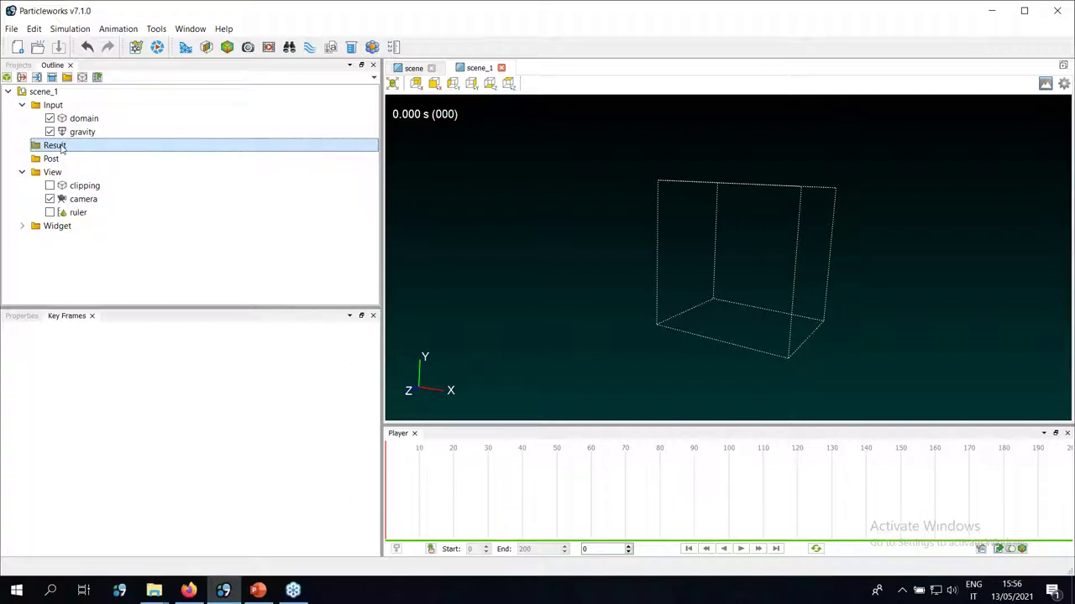
pyautogui.click(22, 226)
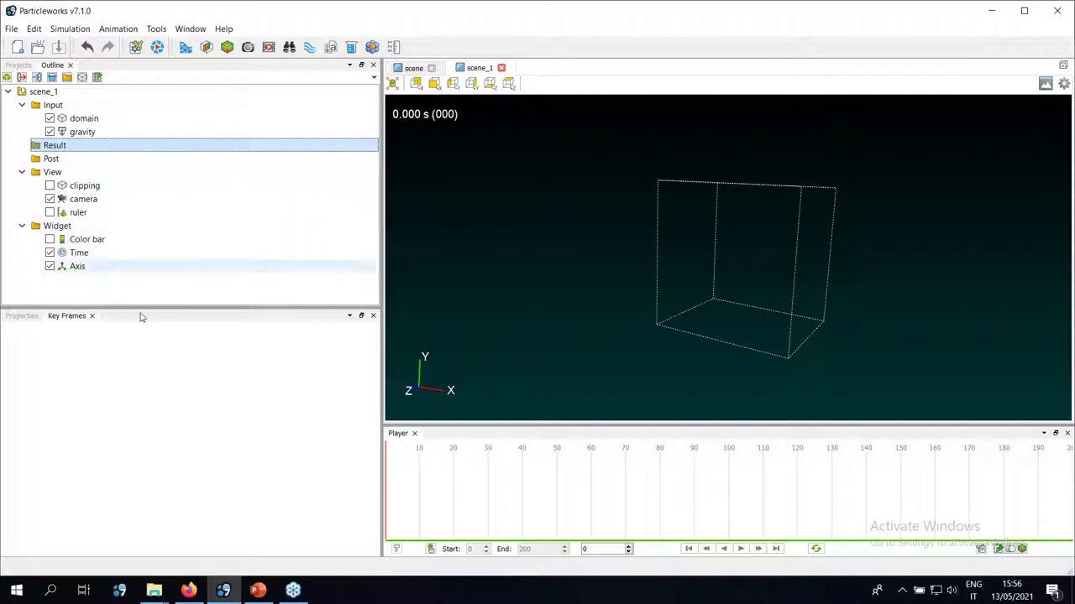
pyautogui.moveTo(134, 307); pyautogui.dragTo(137, 321)
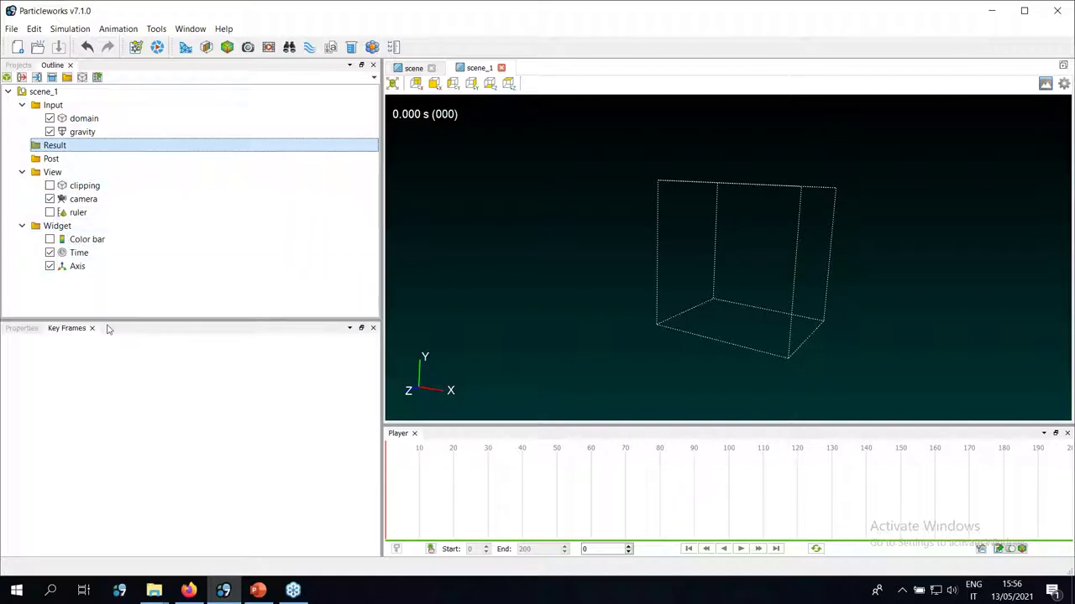
# Inspect the domain's key frames and properties, including its appearance and boundary conditions, and leave the domain selected
pyautogui.click(29, 332)
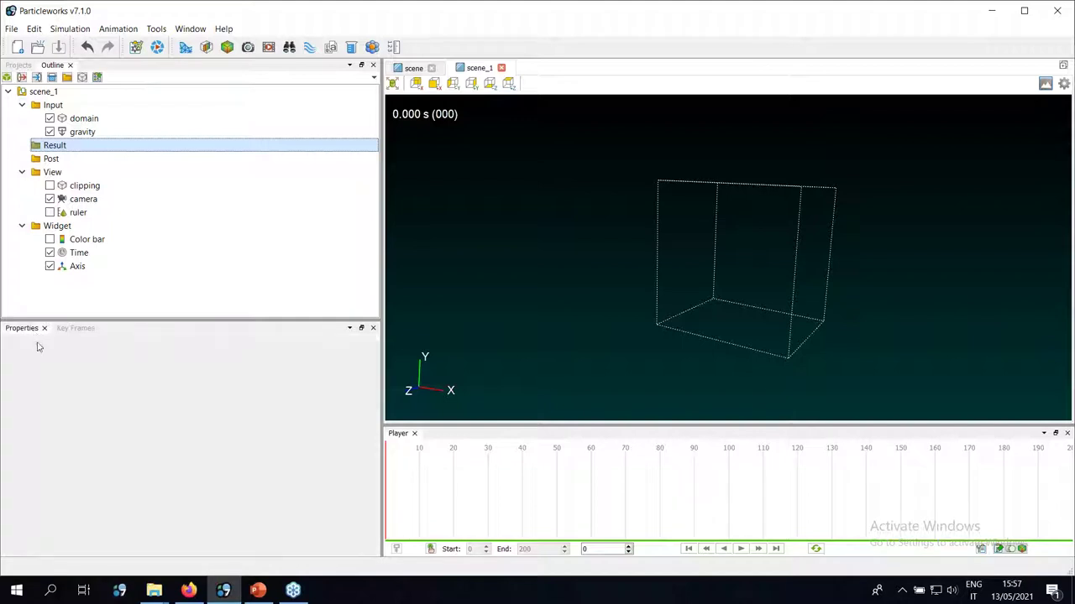
pyautogui.click(65, 331)
pyautogui.click(82, 118)
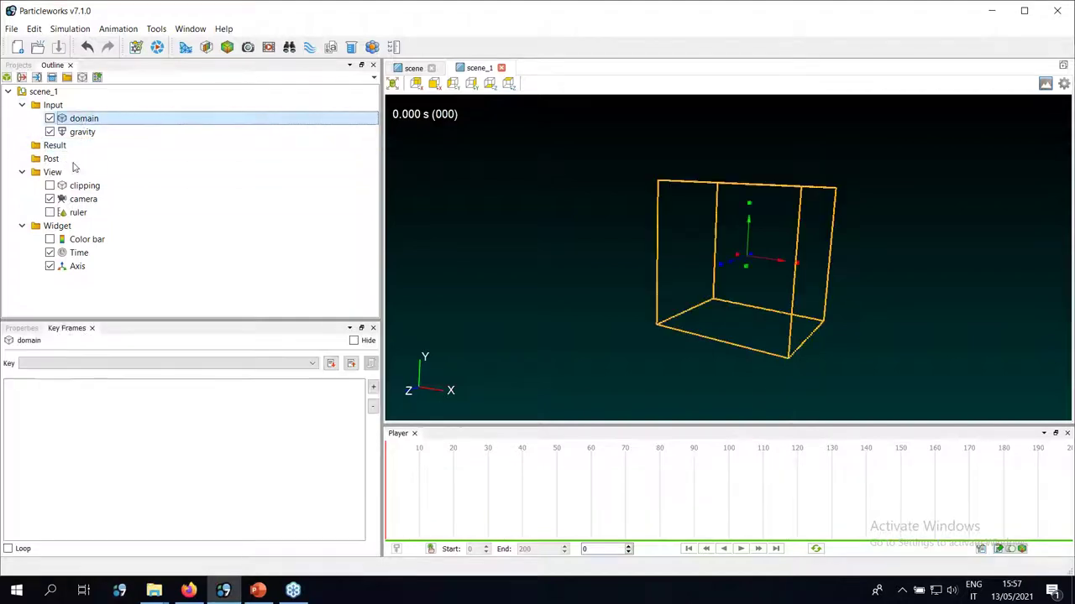
pyautogui.click(48, 363)
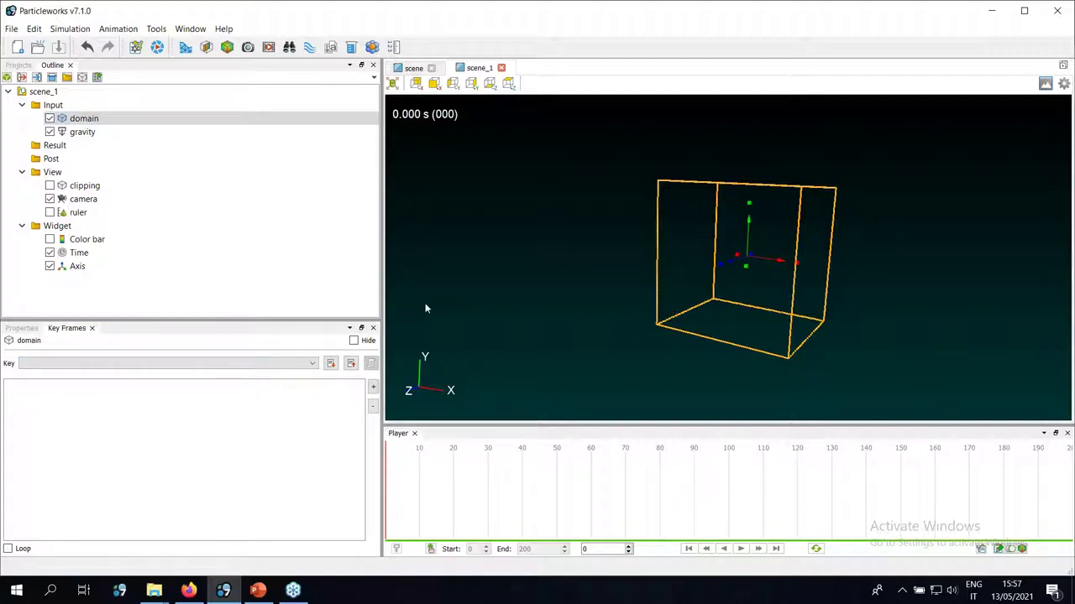
pyautogui.click(21, 329)
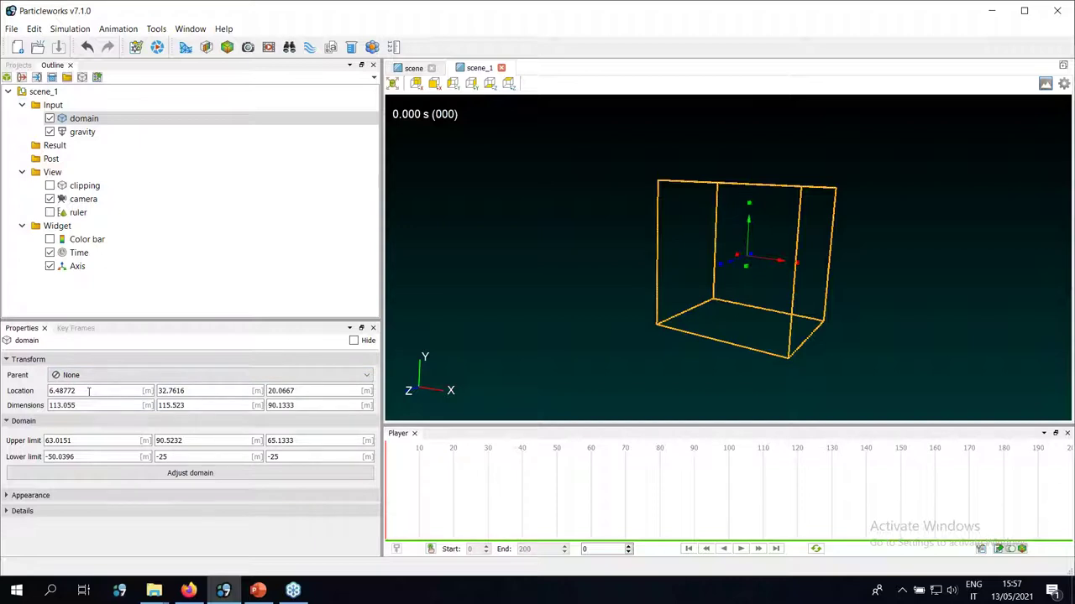
pyautogui.click(46, 512)
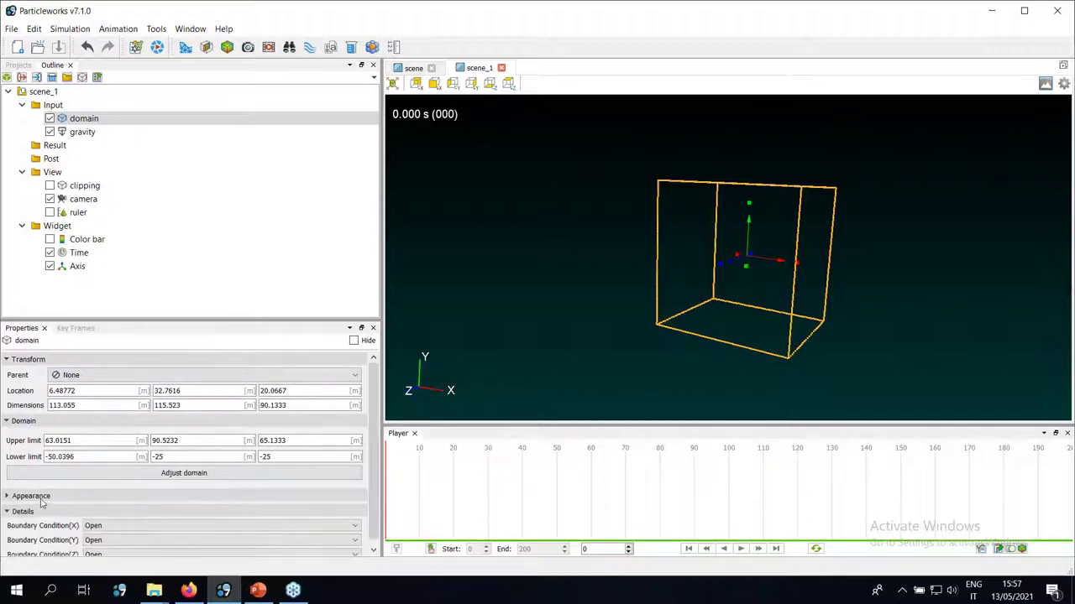
pyautogui.click(30, 495)
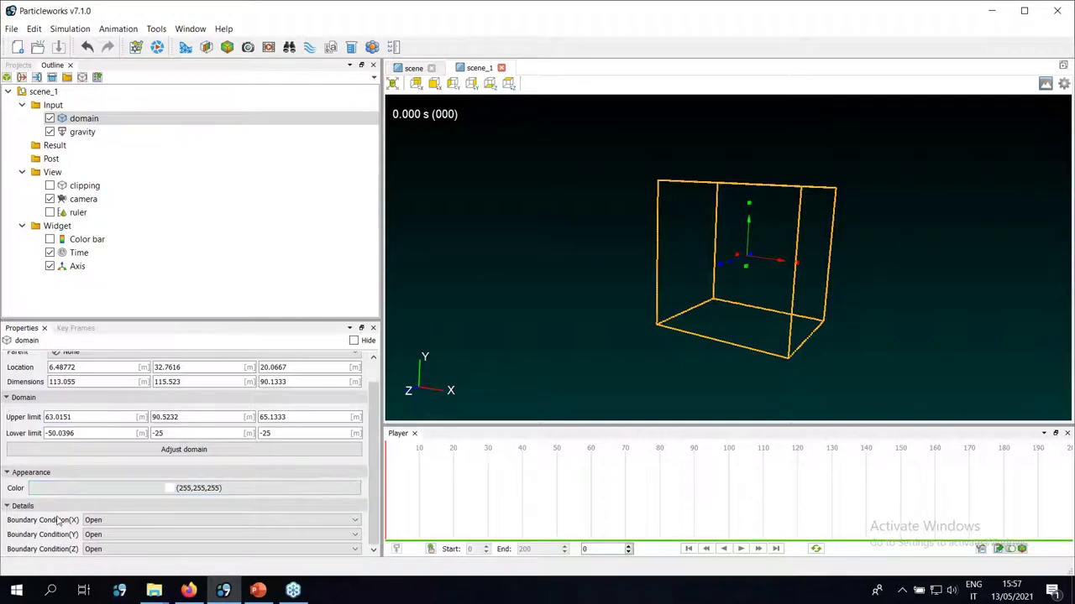
pyautogui.scroll(1, 55, 513)
pyautogui.scroll(-1, 56, 514)
pyautogui.click(94, 285)
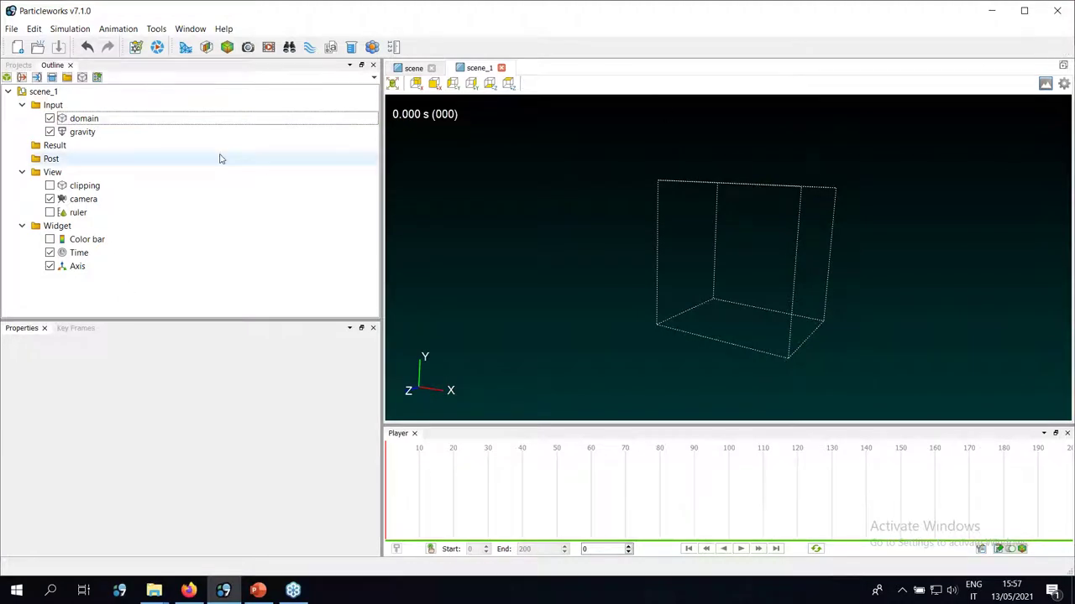
pyautogui.click(716, 222)
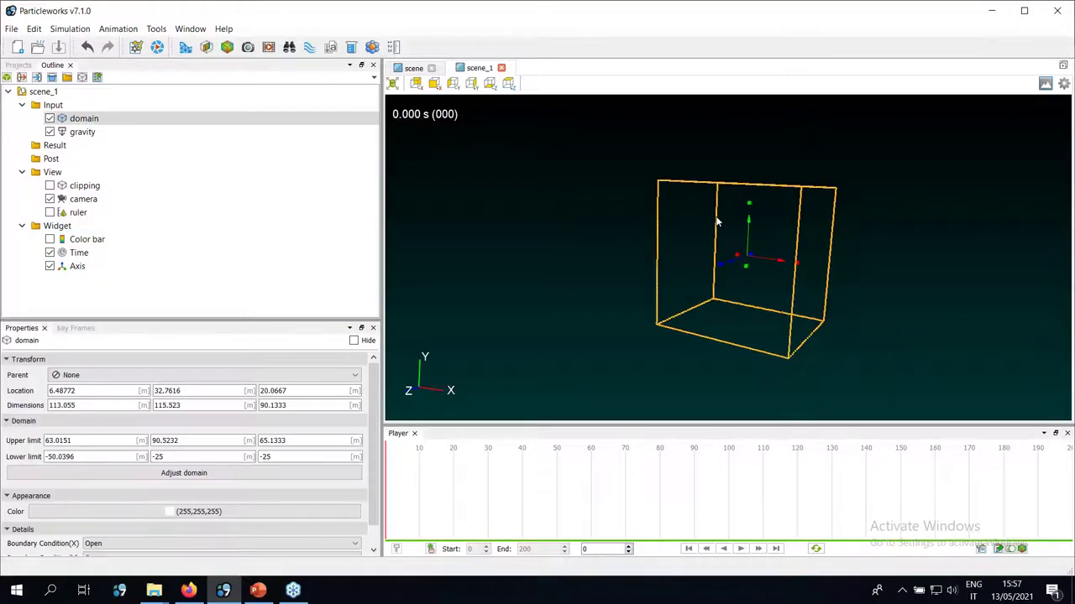
# Import Gear_3_sh, Gear_4_sh, housing_sh, shaft_in_sh and shaft_out_sh STL files from the TRAINING models folder, and select all five models
pyautogui.click(8, 79)
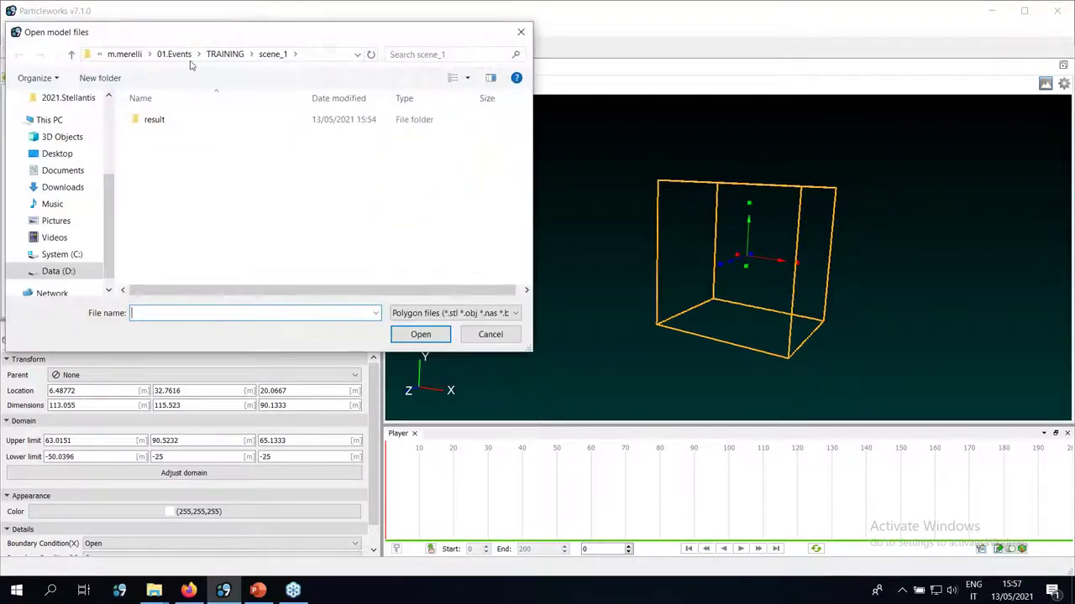
pyautogui.click(184, 57)
pyautogui.doubleClick(198, 158)
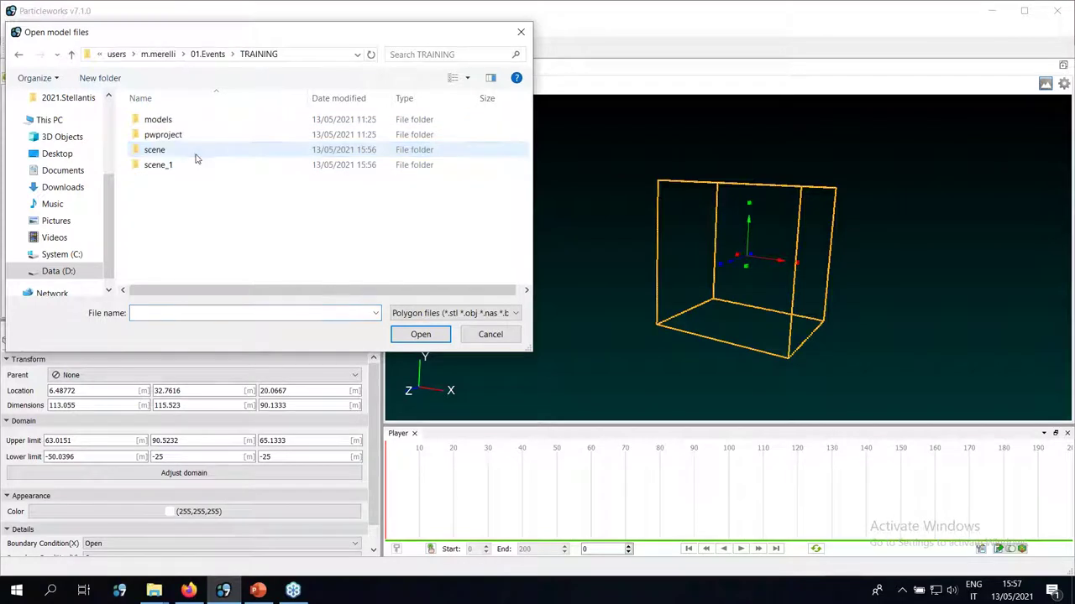
pyautogui.click(173, 124)
pyautogui.doubleClick(174, 125)
pyautogui.click(172, 121)
pyautogui.keyDown('shift'); pyautogui.click(203, 181); pyautogui.keyUp('shift')
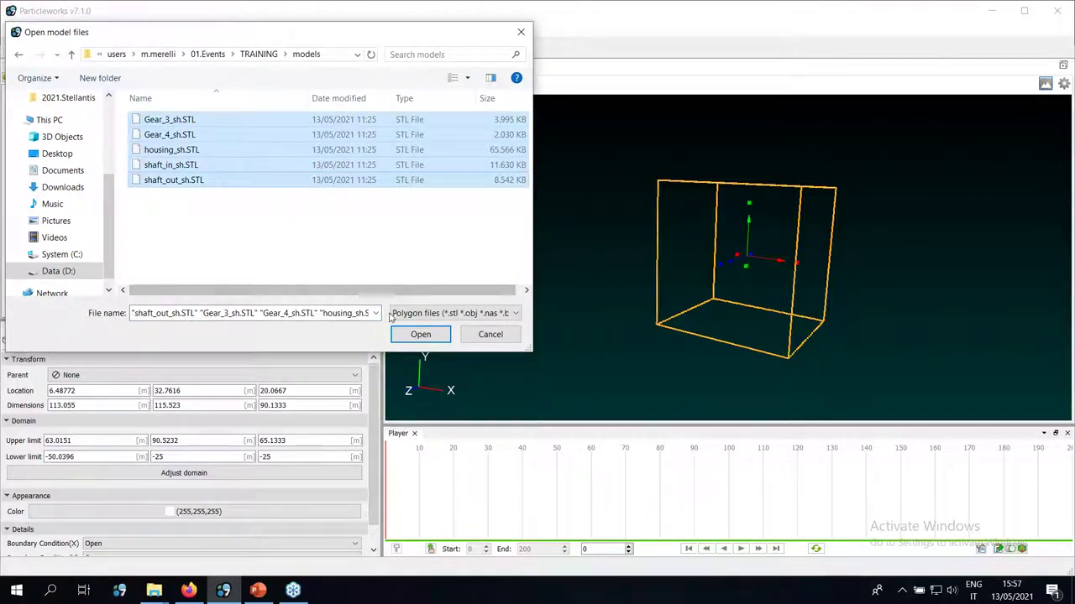
pyautogui.click(420, 334)
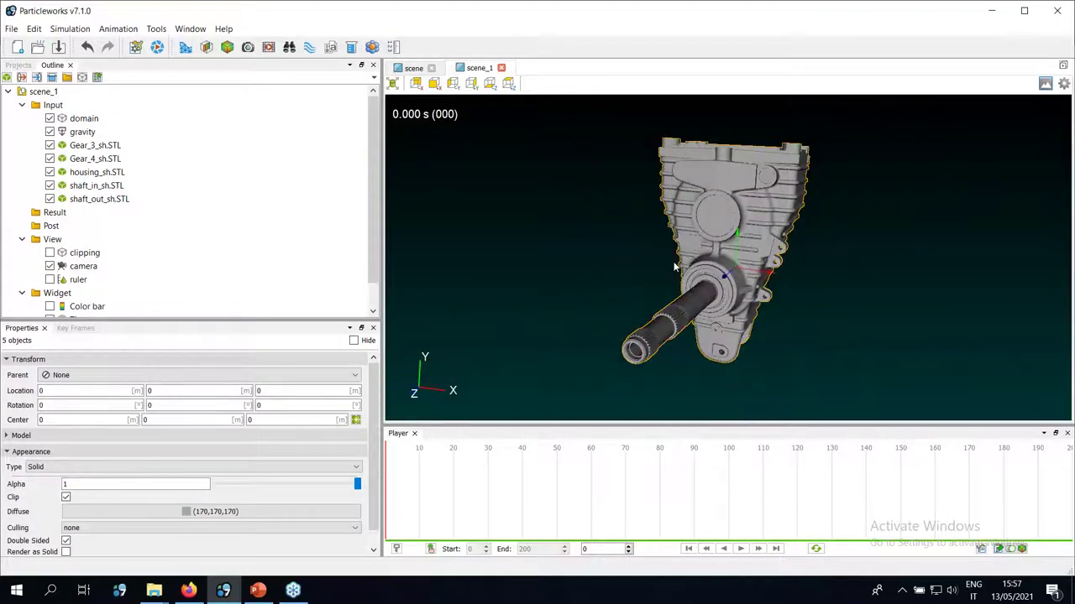
pyautogui.click(97, 146)
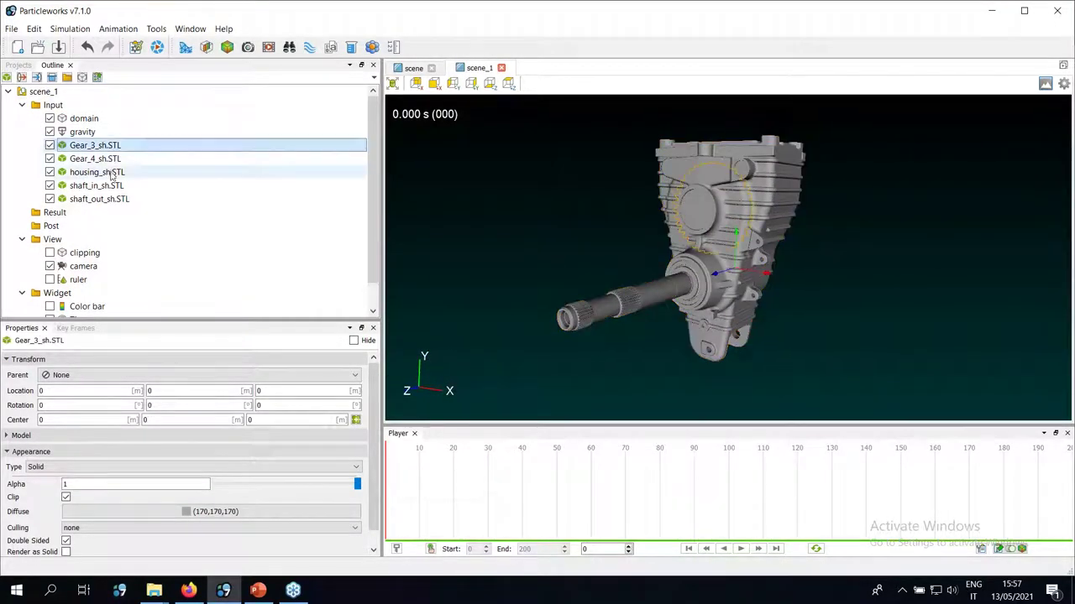
pyautogui.keyDown('shift'); pyautogui.click(108, 200); pyautogui.keyUp('shift')
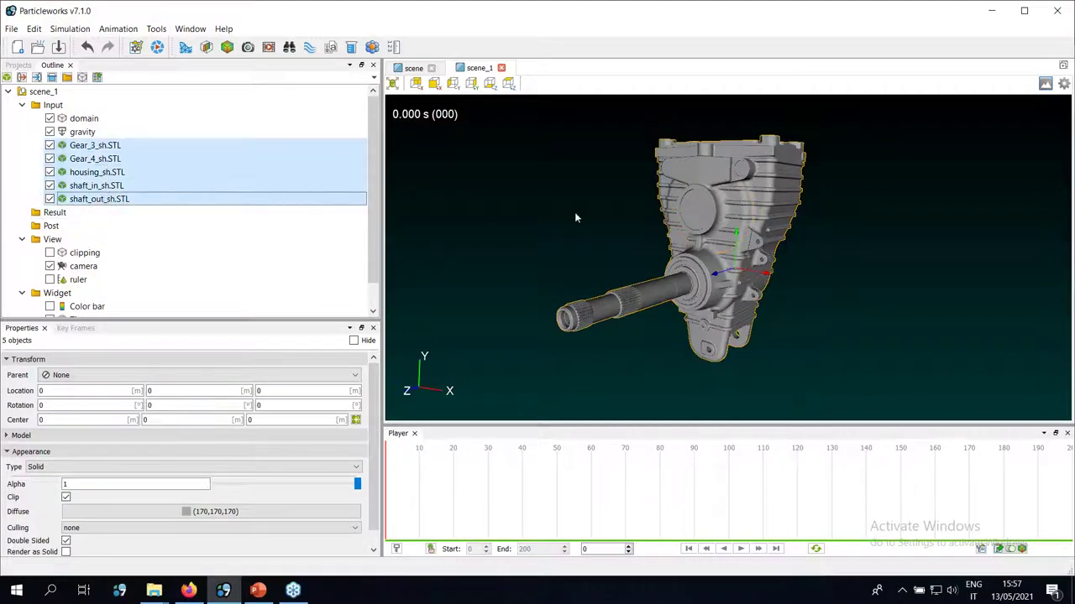
# Adjust the domain to enclose the imported models and shorten it along Z to an upper limit of about 409 m
pyautogui.click(83, 119)
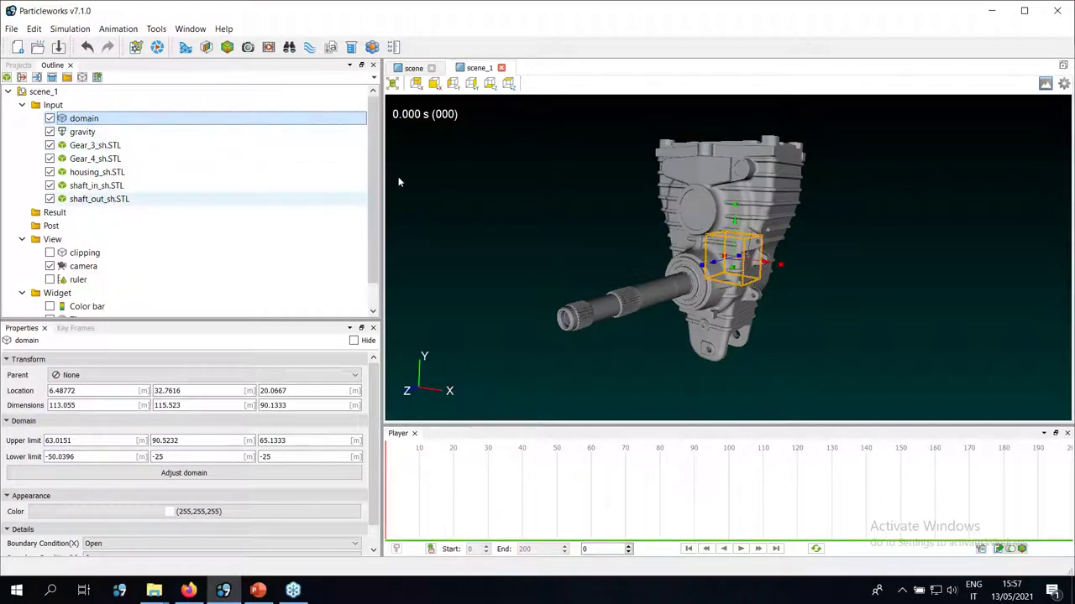
pyautogui.moveTo(656, 255); pyautogui.dragTo(591, 290)
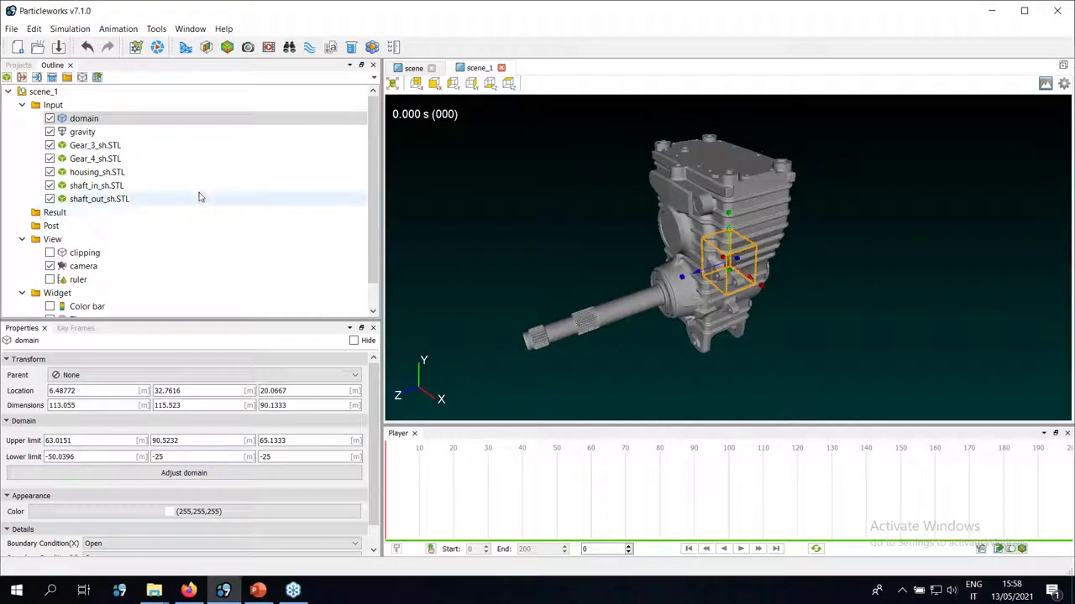
pyautogui.click(175, 474)
pyautogui.click(544, 313)
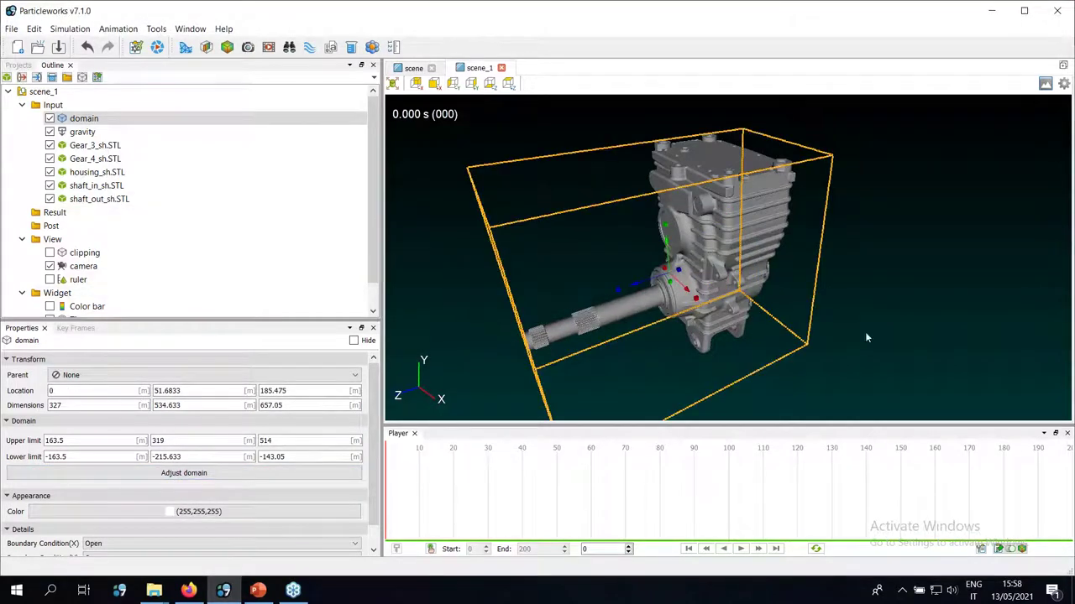
pyautogui.moveTo(619, 294); pyautogui.dragTo(693, 278)
pyautogui.moveTo(655, 309); pyautogui.dragTo(651, 269)
pyautogui.scroll(-5, 660, 302)
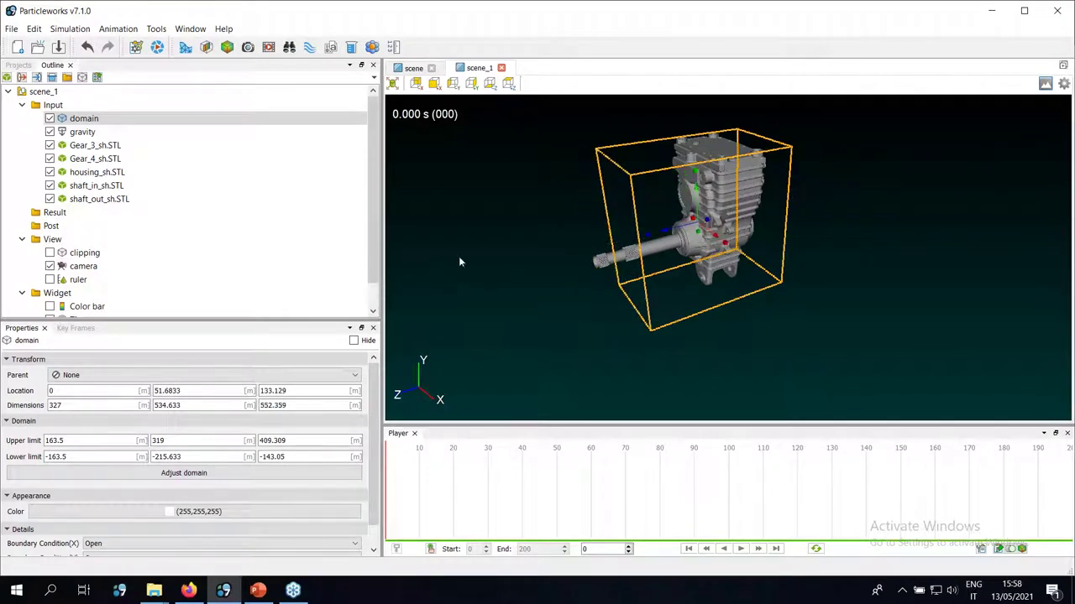
# Hide the domain and make housing_sh.STL translucent with an alpha of about 0.1
pyautogui.click(50, 119)
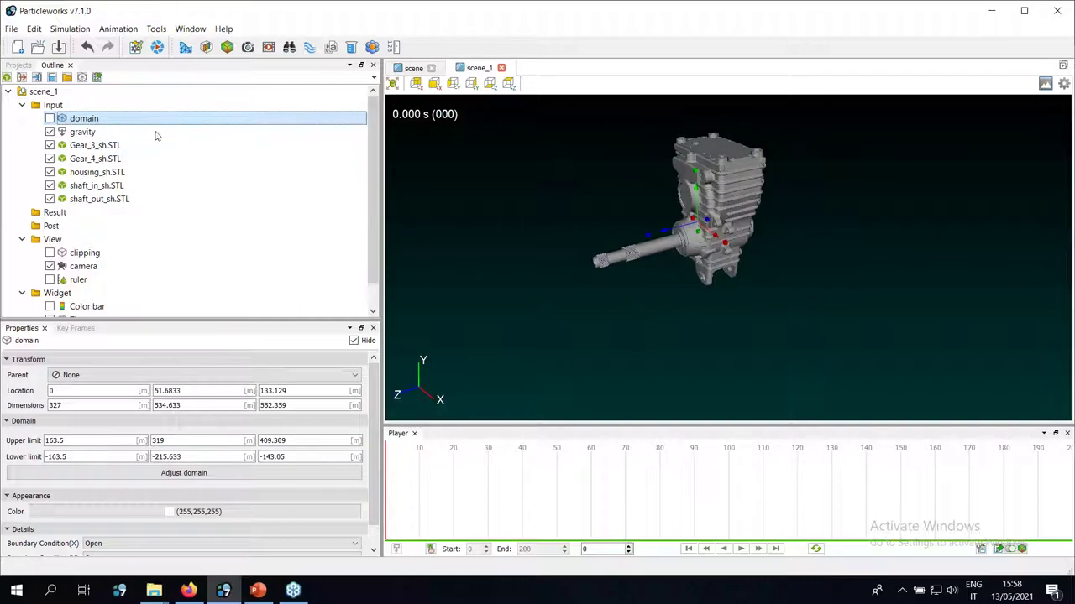
pyautogui.moveTo(534, 206); pyautogui.dragTo(552, 258)
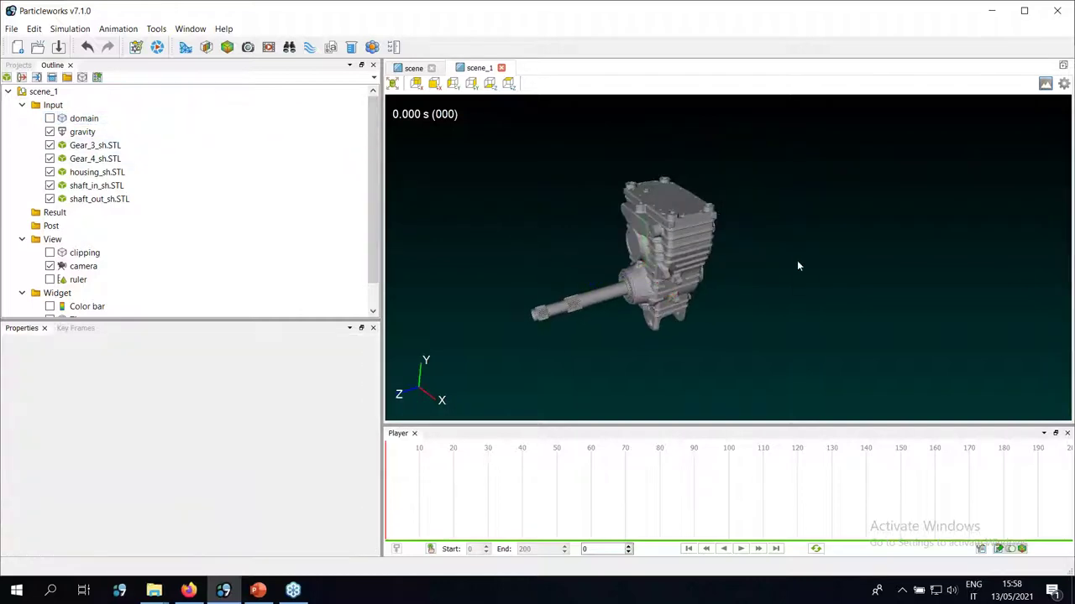
pyautogui.click(682, 244)
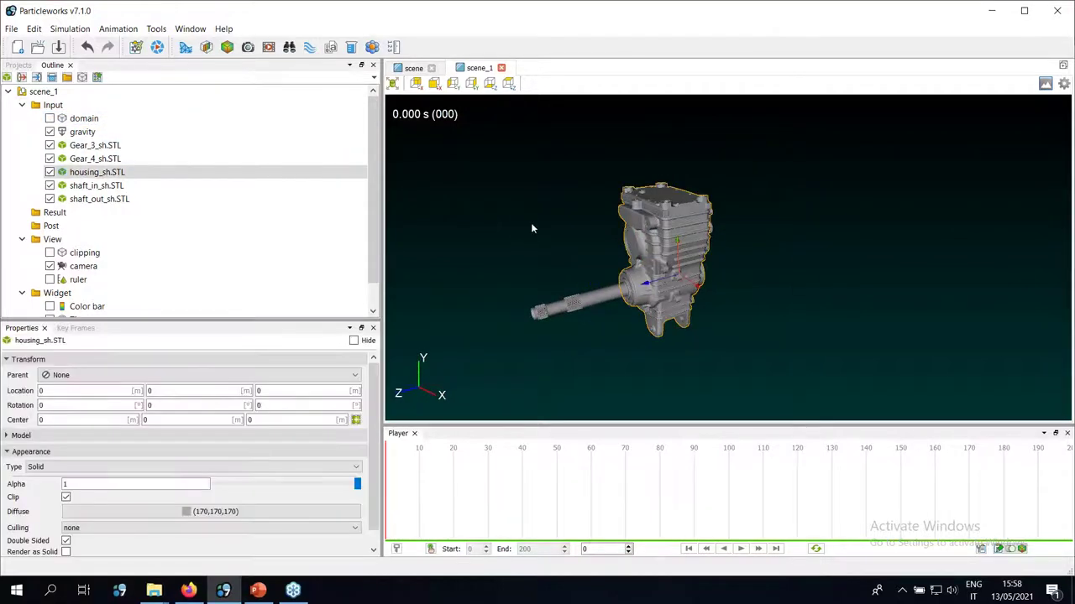
pyautogui.click(50, 172)
pyautogui.scroll(4, 573, 272)
pyautogui.moveTo(672, 314); pyautogui.dragTo(739, 290, button='middle')
pyautogui.click(283, 485)
pyautogui.click(254, 485)
pyautogui.click(50, 172)
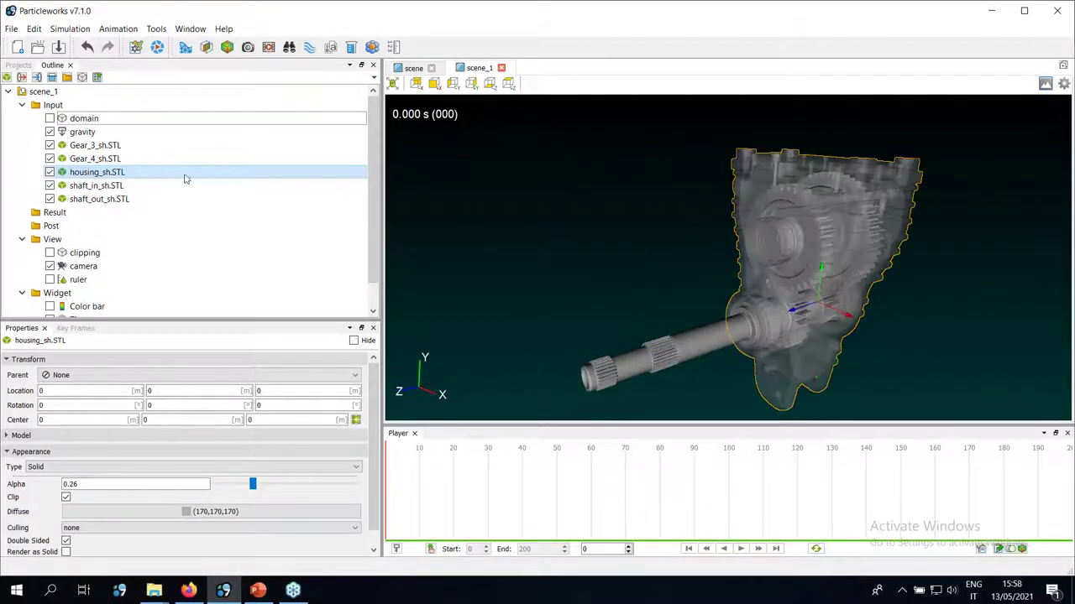
pyautogui.moveTo(254, 485); pyautogui.dragTo(225, 485)
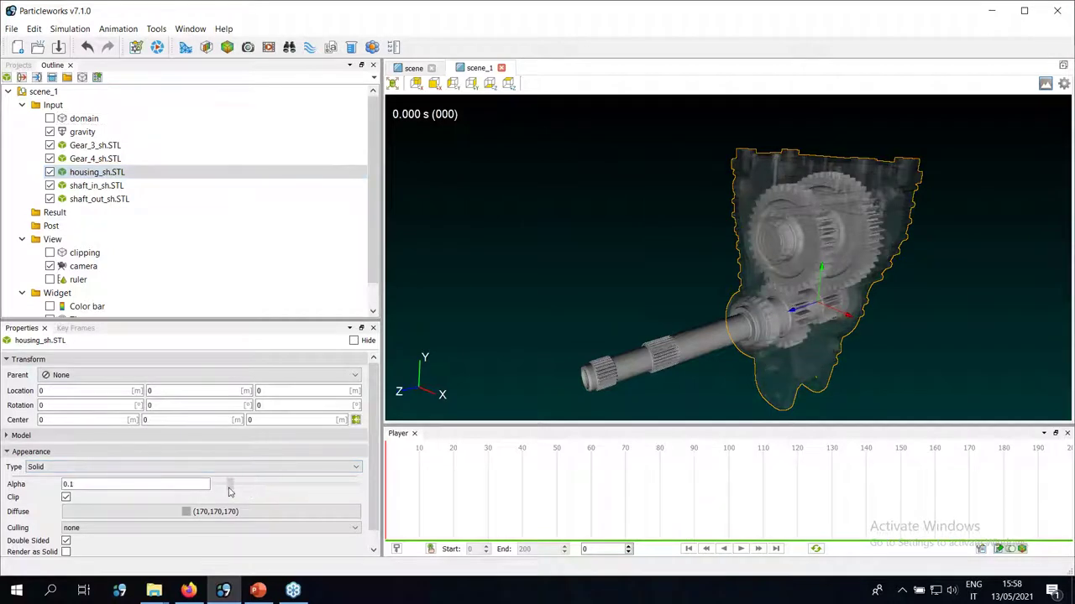
# Highlight the input shaft and the two gears to identify them inside the translucent housing, and clear the selection
pyautogui.click(97, 185)
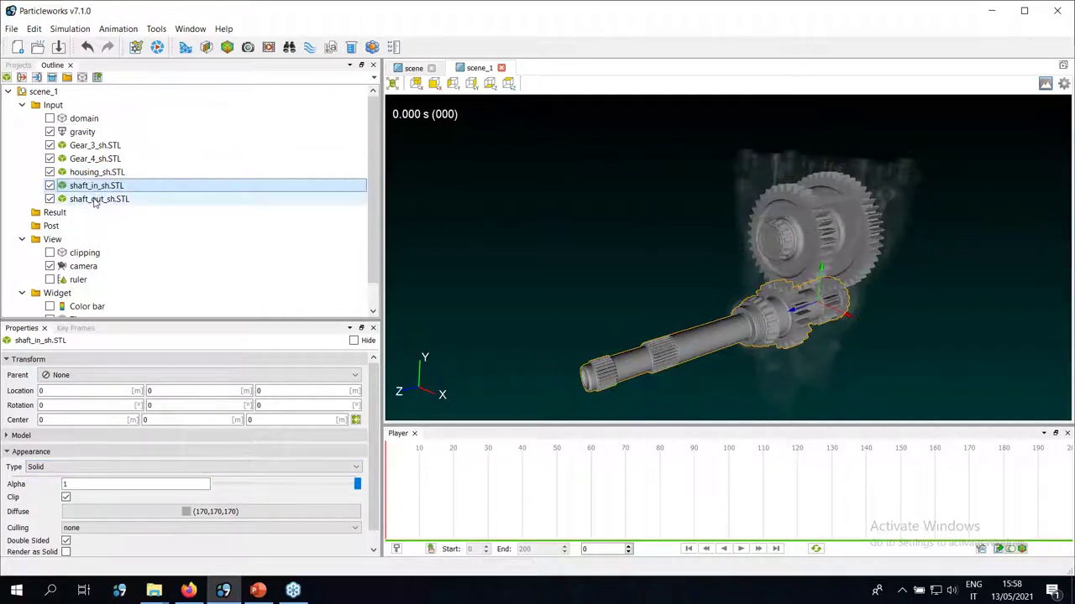
pyautogui.click(99, 159)
pyautogui.keyDown('ctrl'); pyautogui.click(106, 148); pyautogui.keyUp('ctrl')
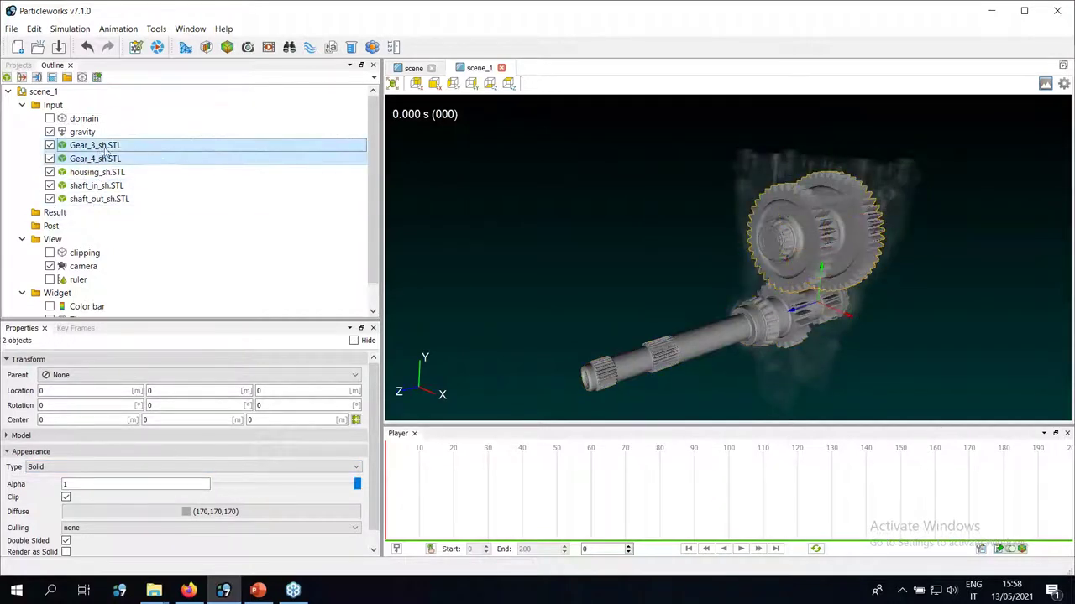
pyautogui.moveTo(652, 237); pyautogui.dragTo(611, 289)
pyautogui.scroll(-2, 611, 239)
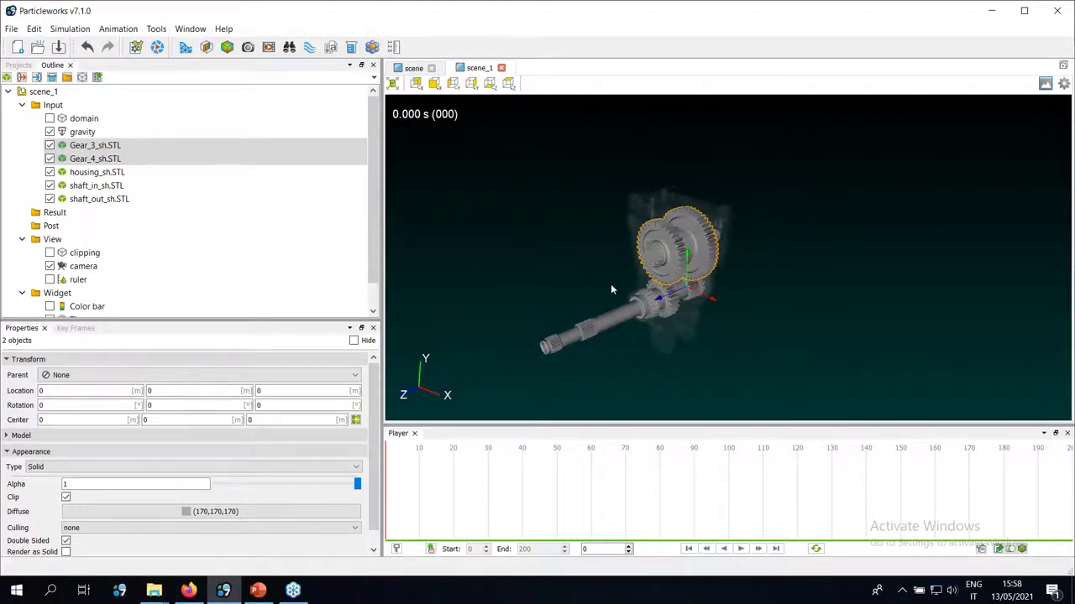
pyautogui.click(611, 290)
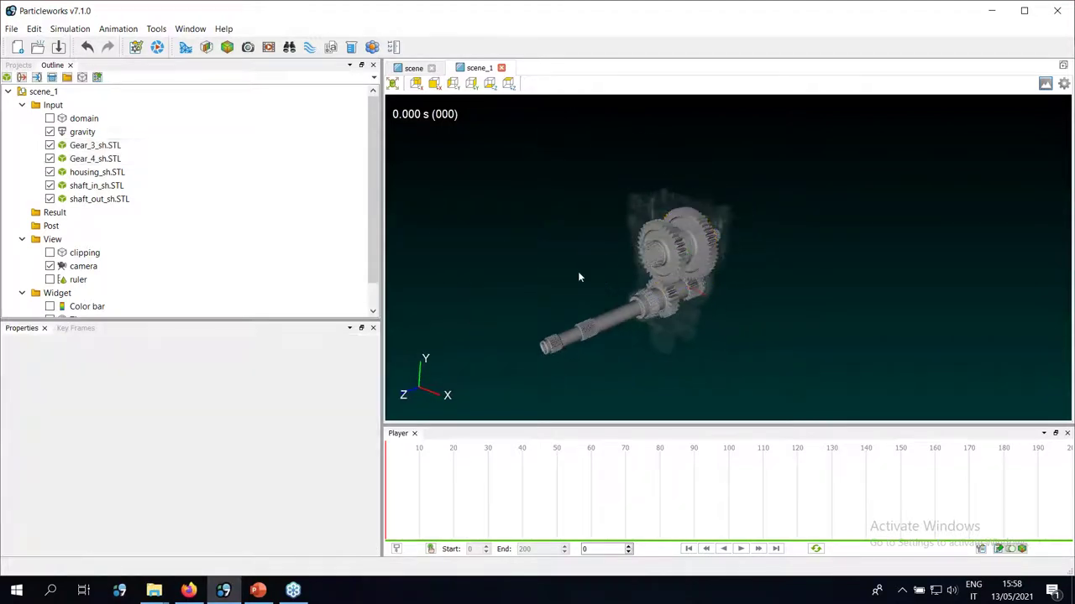
# Add a fill object to the scene inputs and set its direction of particle creation to yLower
pyautogui.click(51, 77)
pyautogui.scroll(3, 589, 289)
pyautogui.moveTo(588, 289); pyautogui.dragTo(928, 291)
pyautogui.moveTo(850, 294)
pyautogui.mouseDown()
pyautogui.moveTo(925, 300)
pyautogui.moveTo(971, 278)
pyautogui.moveTo(890, 267)
pyautogui.moveTo(959, 276)
pyautogui.moveTo(871, 276)
pyautogui.moveTo(857, 292)
pyautogui.moveTo(904, 288)
pyautogui.moveTo(743, 300)
pyautogui.moveTo(846, 294)
pyautogui.mouseUp()
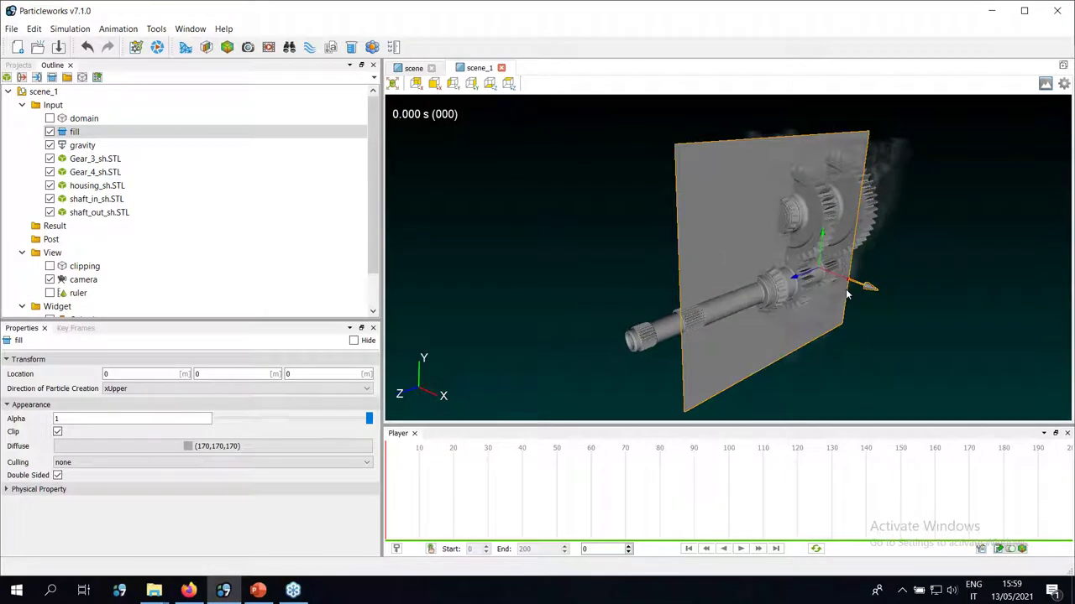
pyautogui.click(130, 392)
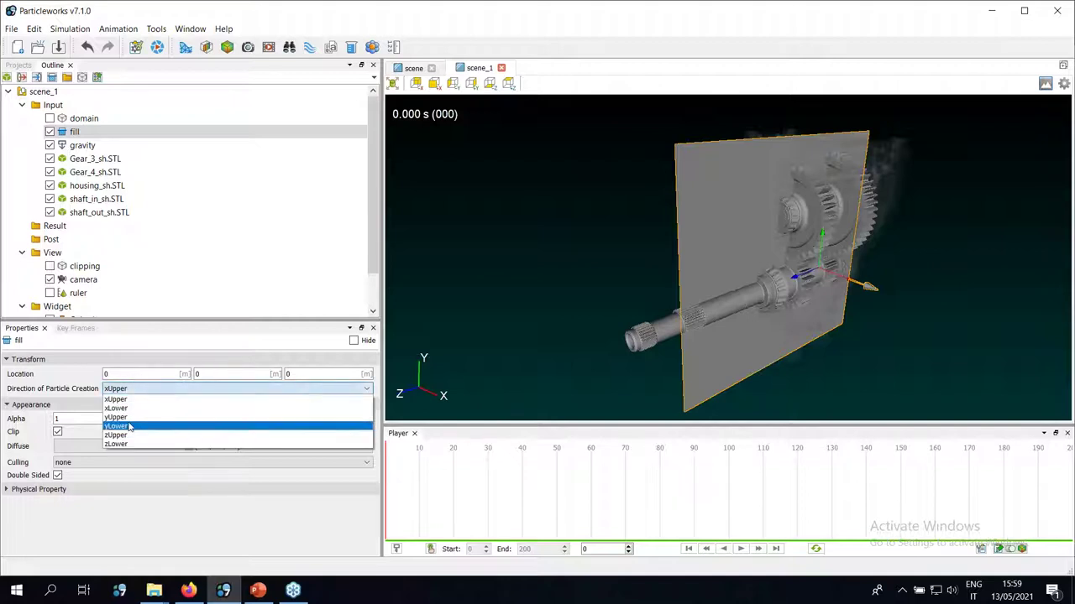
pyautogui.click(131, 427)
# Shift the fill plane along X to a location of about 50.94 m
pyautogui.moveTo(705, 277); pyautogui.dragTo(783, 349)
pyautogui.scroll(5, 798, 332)
pyautogui.moveTo(812, 313); pyautogui.dragTo(694, 279)
pyautogui.scroll(5, 714, 232)
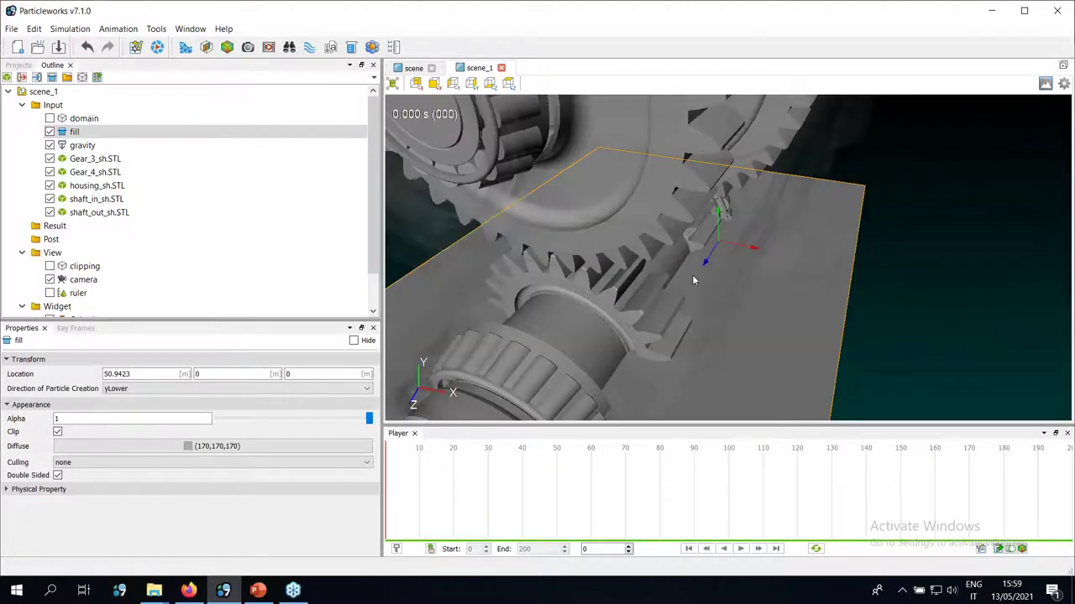
pyautogui.scroll(-10, 684, 273)
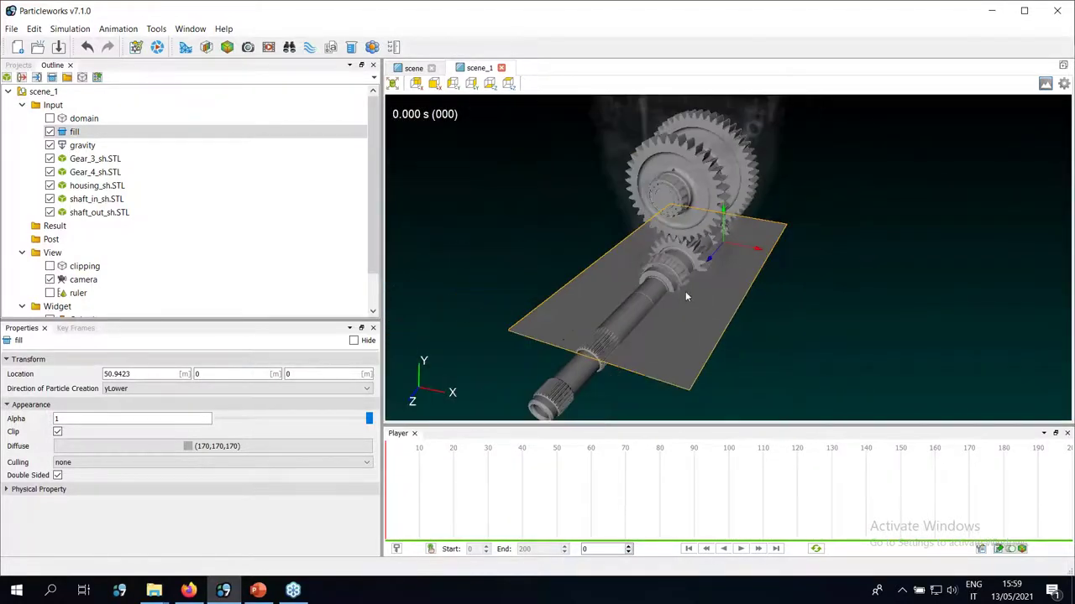
# Inspect the fill plane against the gears and shift it along Z to a location of about 7.86 m
pyautogui.moveTo(659, 278); pyautogui.dragTo(567, 374)
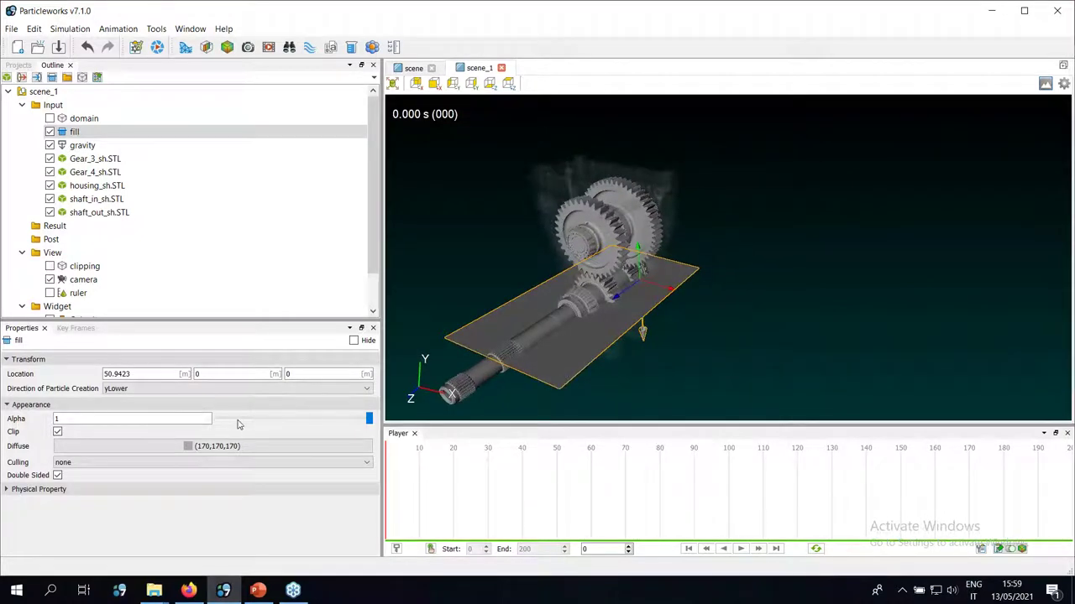
pyautogui.moveTo(588, 339); pyautogui.dragTo(637, 213)
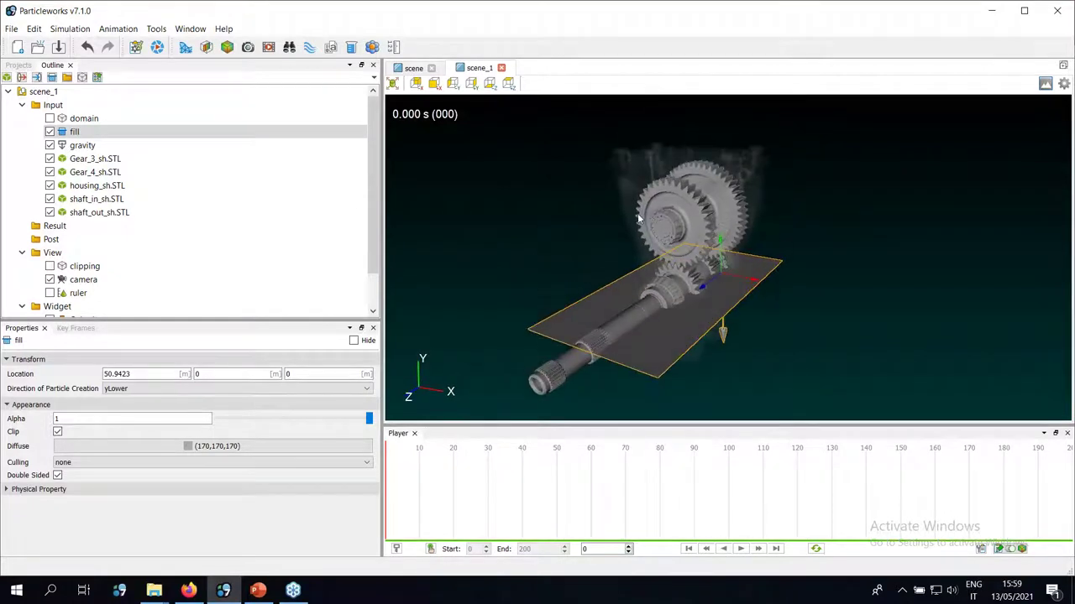
pyautogui.moveTo(616, 353); pyautogui.dragTo(670, 366)
pyautogui.moveTo(680, 319); pyautogui.dragTo(712, 309)
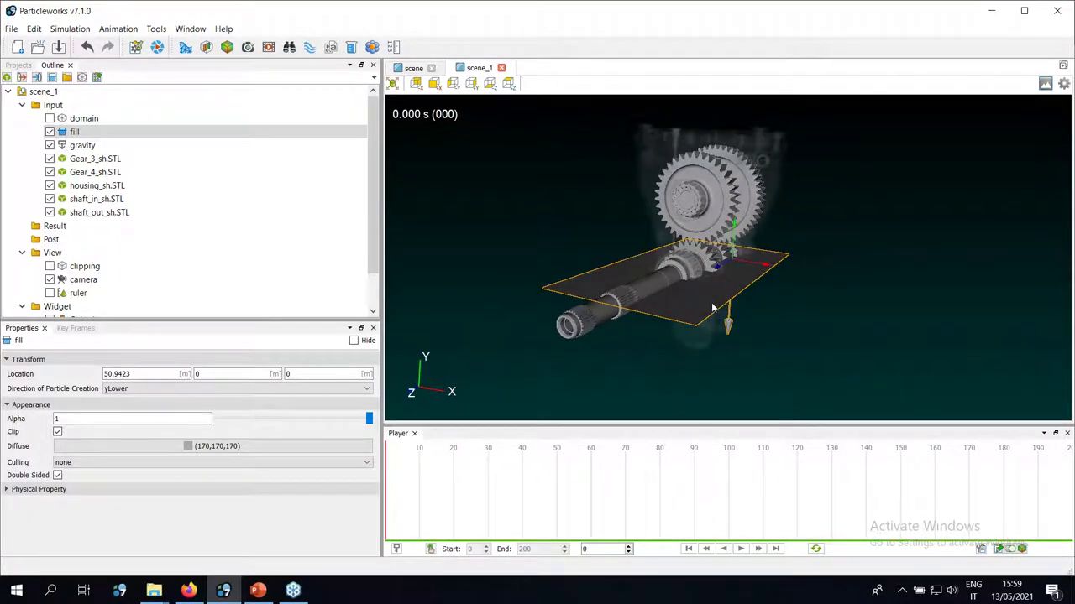
pyautogui.moveTo(702, 304); pyautogui.dragTo(687, 263)
pyautogui.scroll(3, 630, 304)
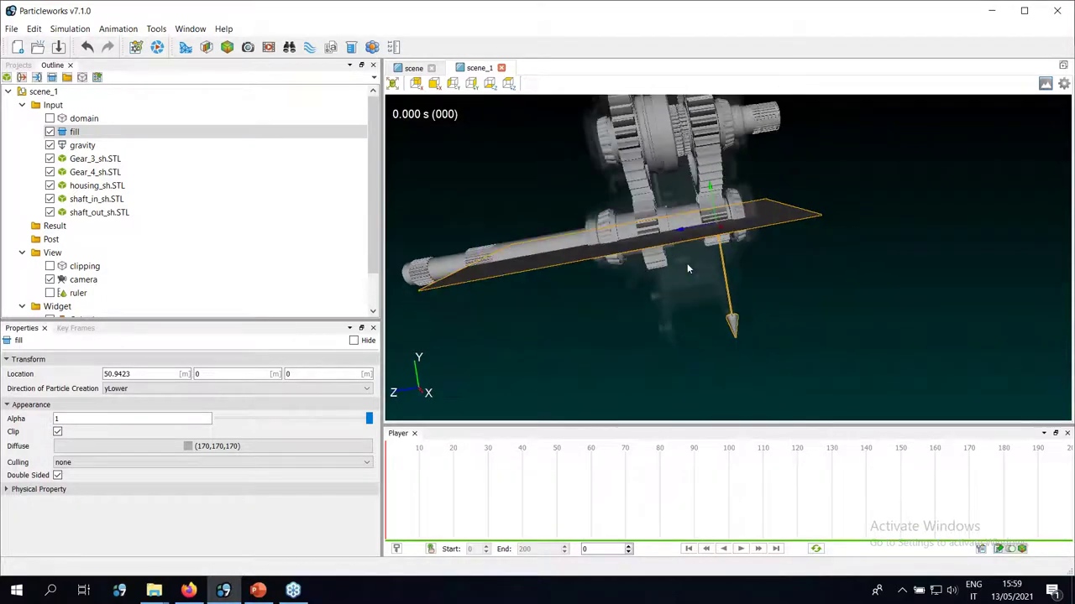
pyautogui.moveTo(623, 202); pyautogui.dragTo(747, 258)
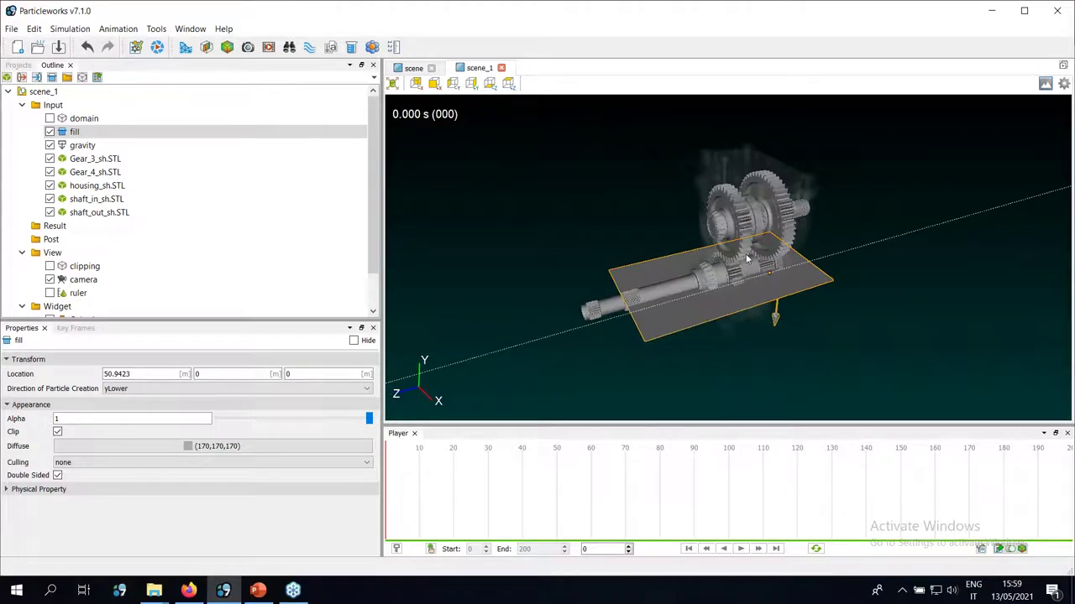
pyautogui.moveTo(771, 312); pyautogui.dragTo(781, 339)
pyautogui.scroll(5, 804, 299)
pyautogui.moveTo(680, 285); pyautogui.dragTo(797, 289)
pyautogui.scroll(5, 804, 292)
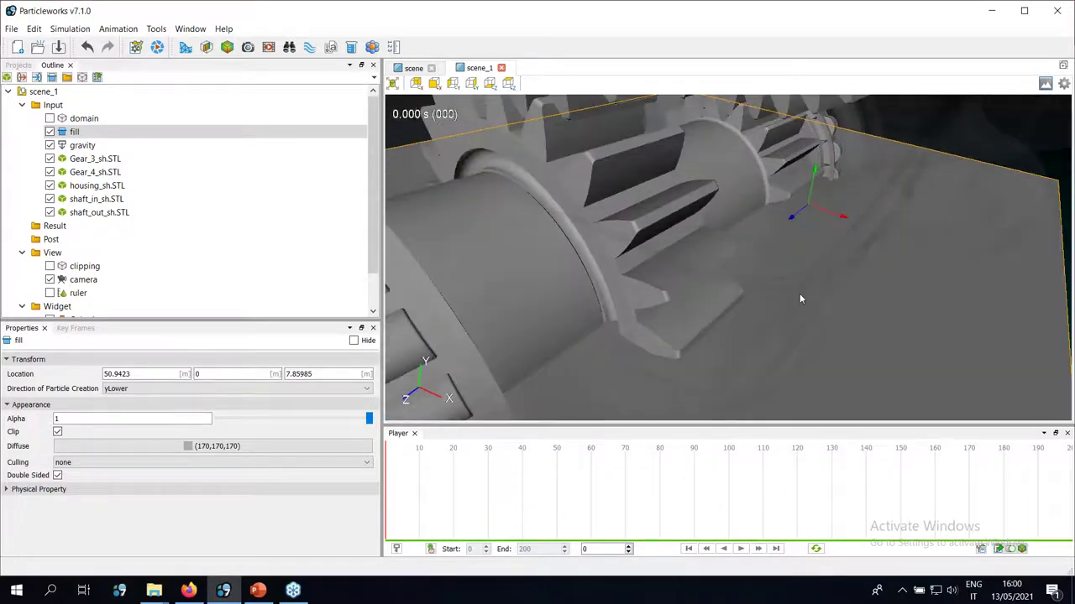
pyautogui.scroll(-10, 799, 299)
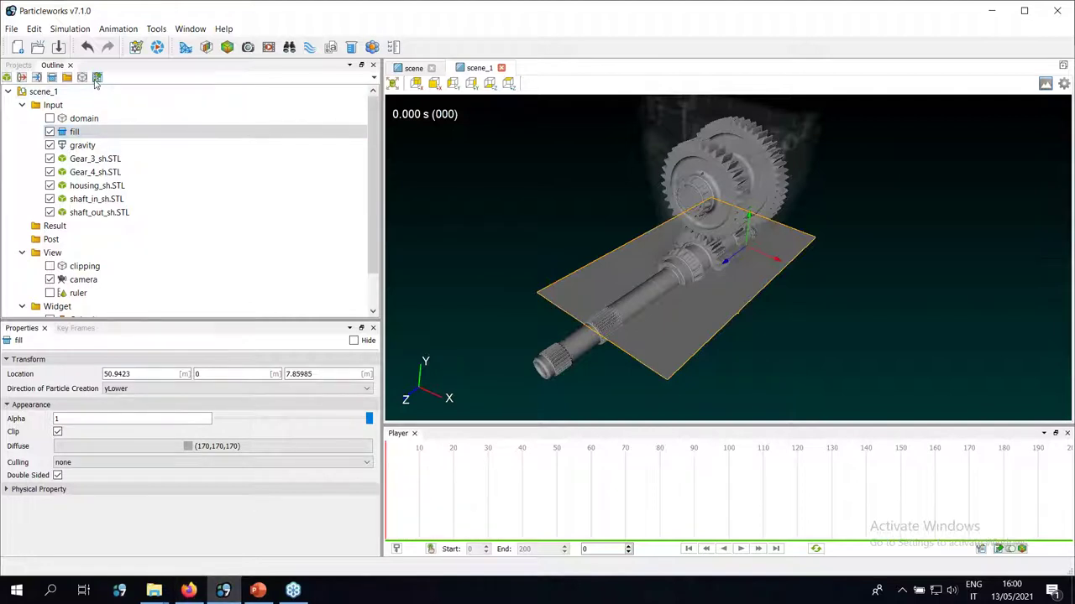
# Add a Fluid and a Polygon property in the Physical property manager
pyautogui.click(97, 78)
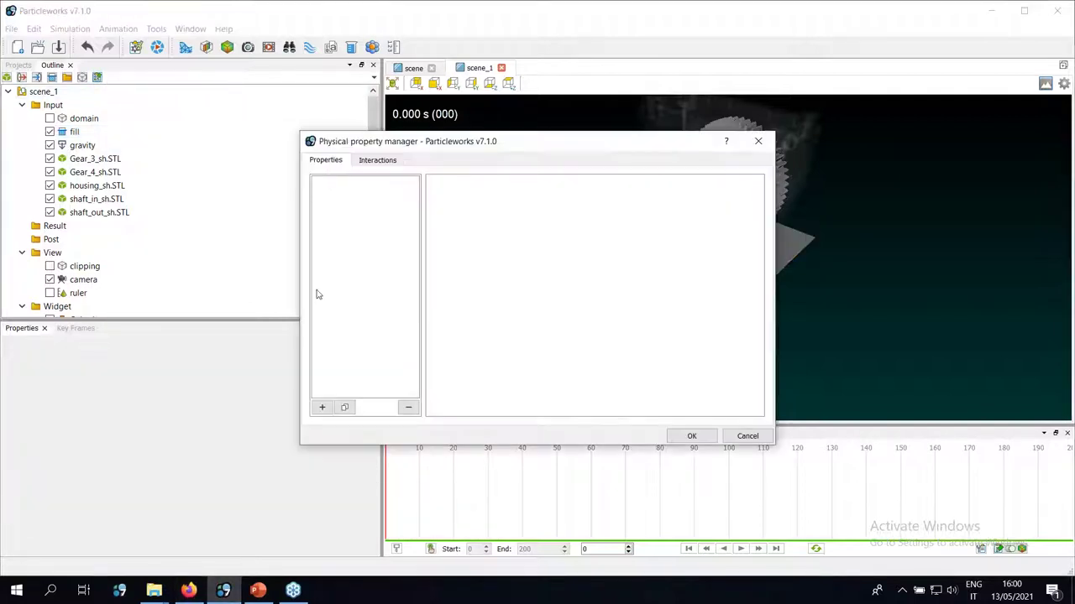
pyautogui.click(324, 408)
pyautogui.click(340, 426)
pyautogui.click(324, 409)
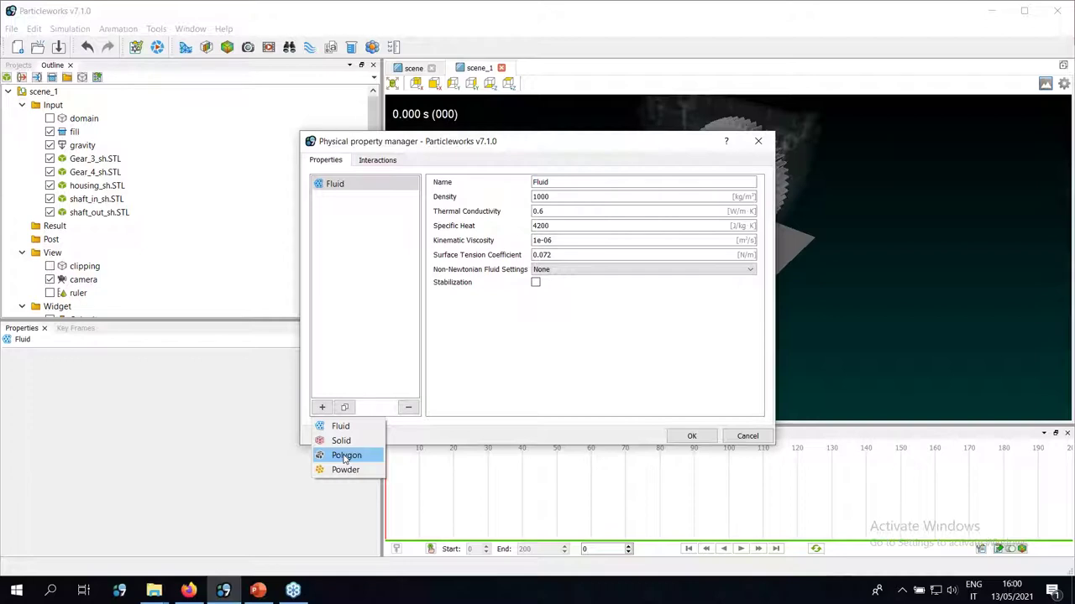
pyautogui.click(343, 456)
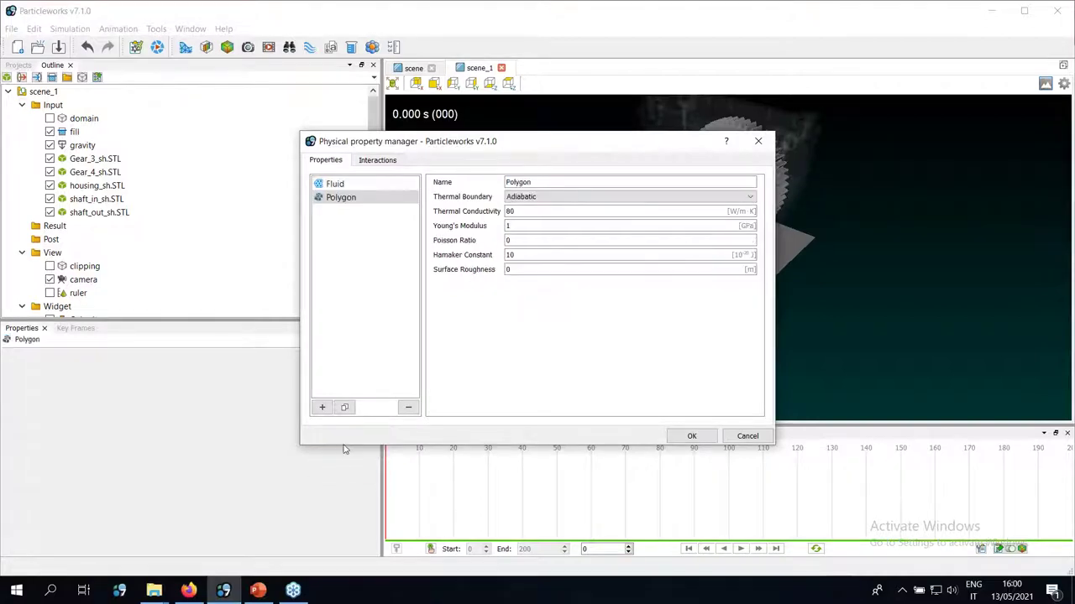
pyautogui.click(323, 408)
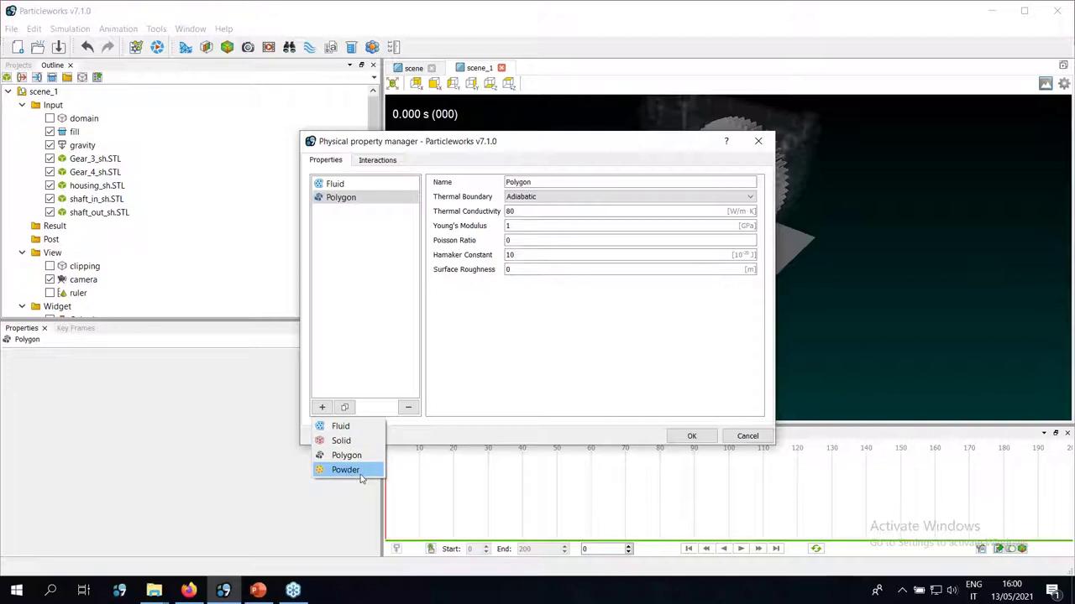
pyautogui.click(327, 270)
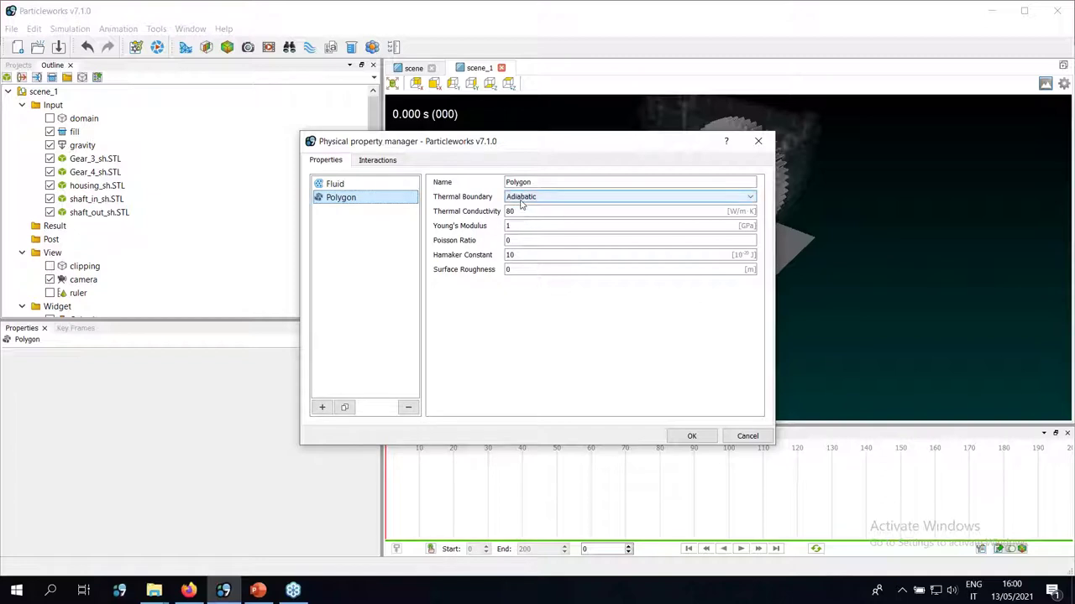
# Choose Adiabatic as the thermal boundary of the Polygon property
pyautogui.click(530, 202)
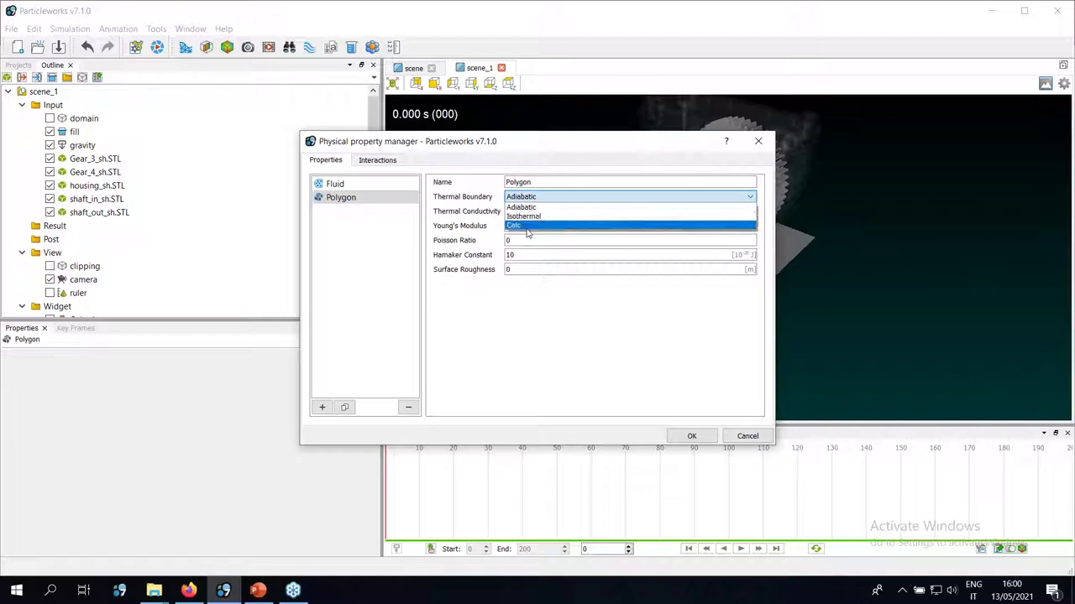
pyautogui.click(531, 208)
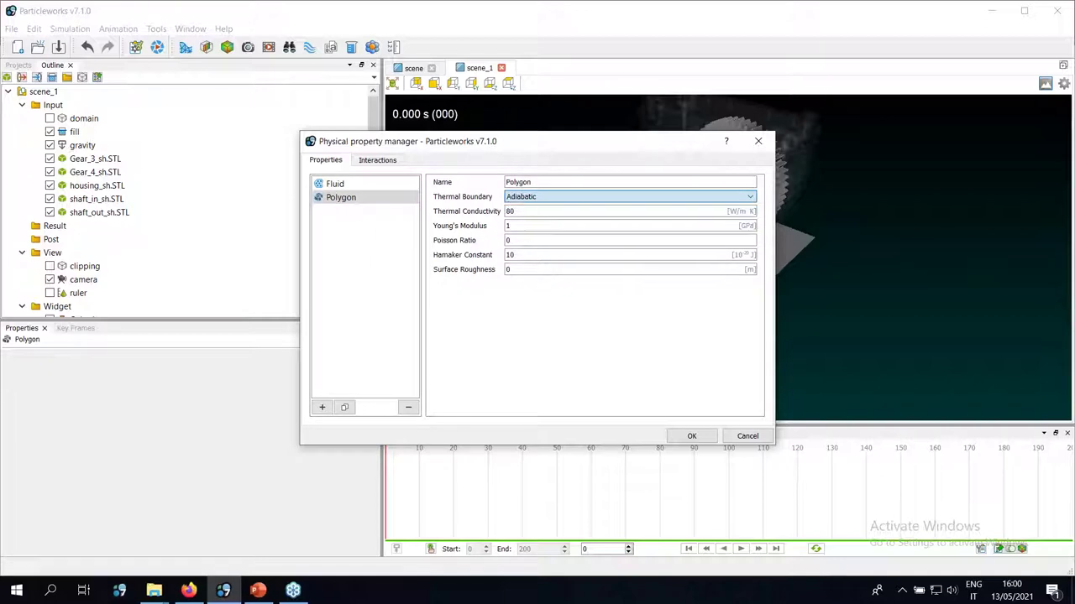
# Set the Fluid property's density to 850 kg/m³, specific heat to 2000, kinematic viscosity to 5e-05 and surface tension coefficient to 0.03
pyautogui.click(386, 189)
pyautogui.doubleClick(586, 200)
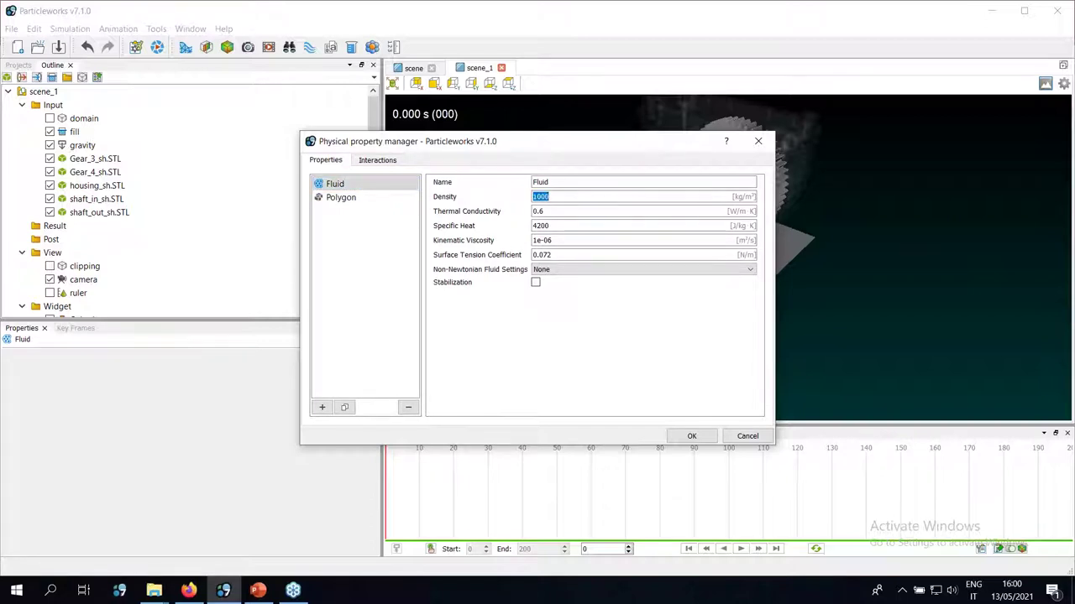
pyautogui.hotkey('alt', 'Tab')
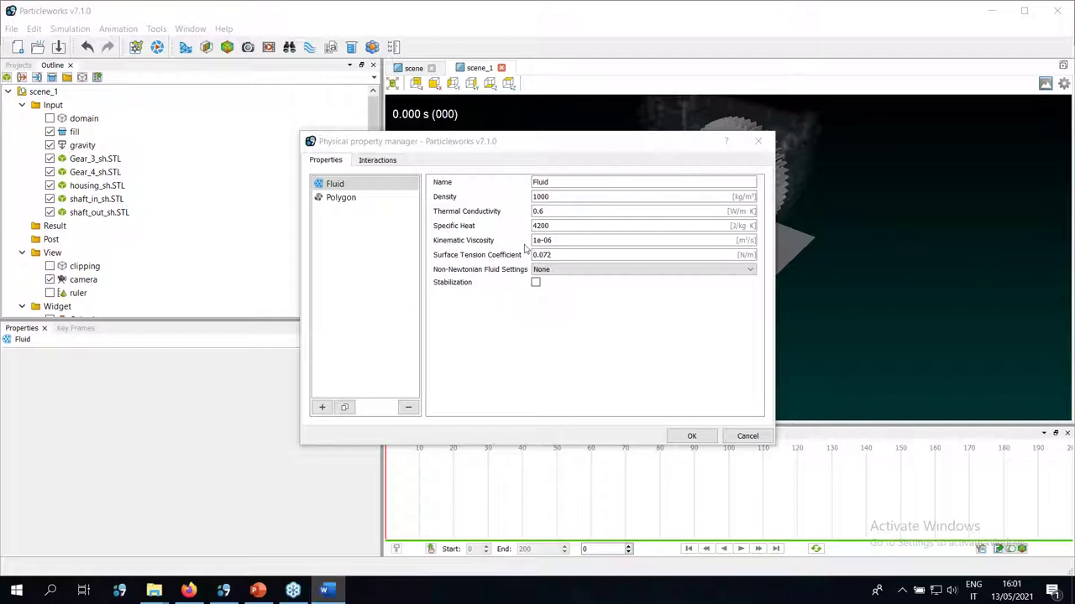
pyautogui.doubleClick(551, 198)
pyautogui.write('85')
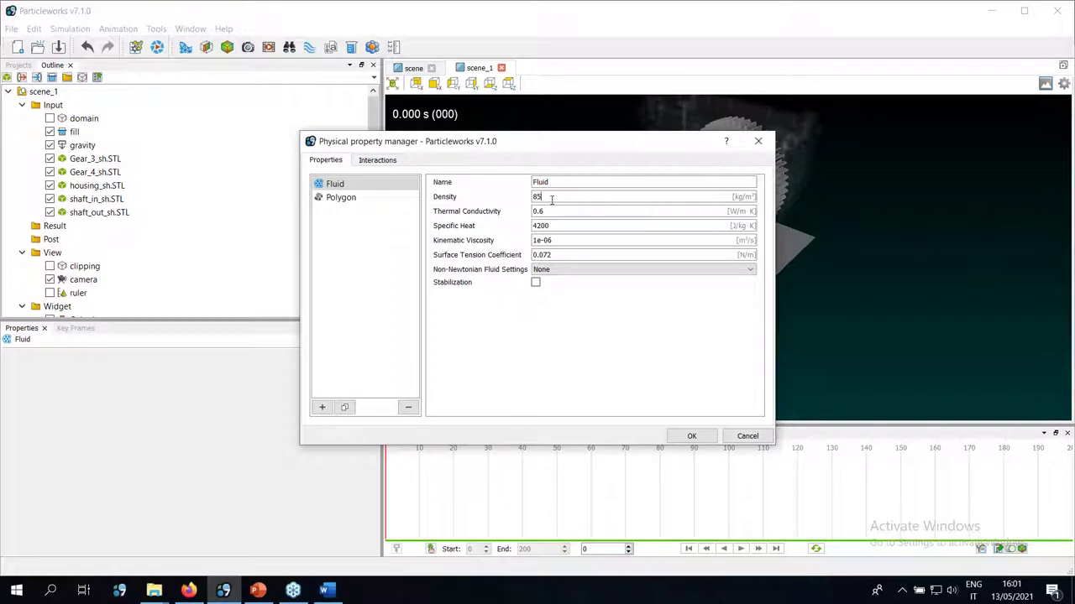
pyautogui.press('Tab')
pyautogui.write('2000')
pyautogui.press('Tab')
pyautogui.write('5e-05')
pyautogui.press('Tab')
pyautogui.write('00')
# Enter a contact angle of 25° for the MPS interaction between Fluid and Polygon
pyautogui.click(378, 160)
pyautogui.click(315, 205)
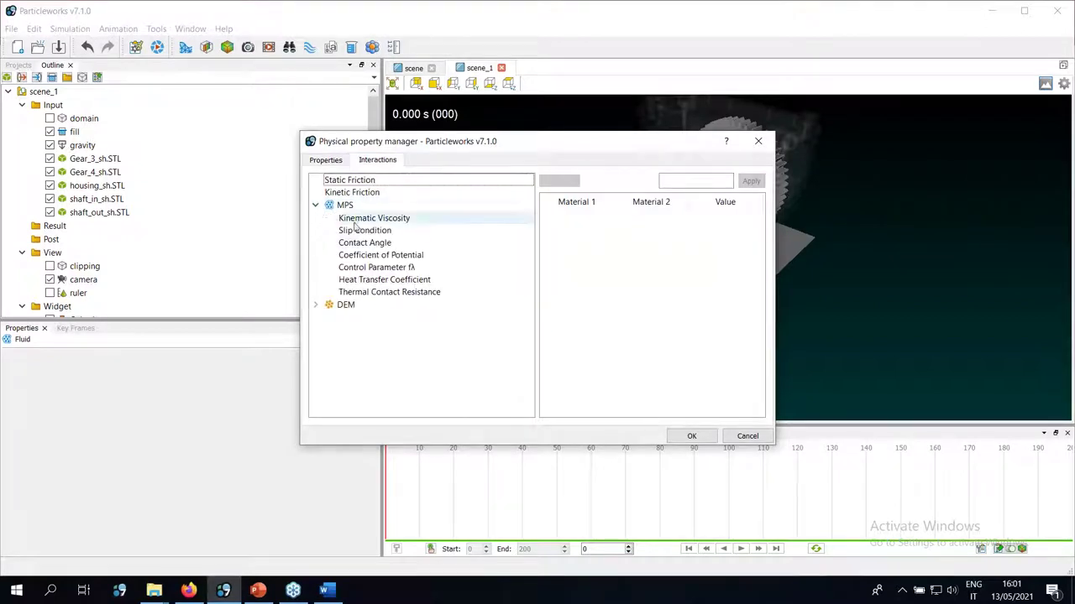
pyautogui.click(364, 242)
pyautogui.doubleClick(669, 179)
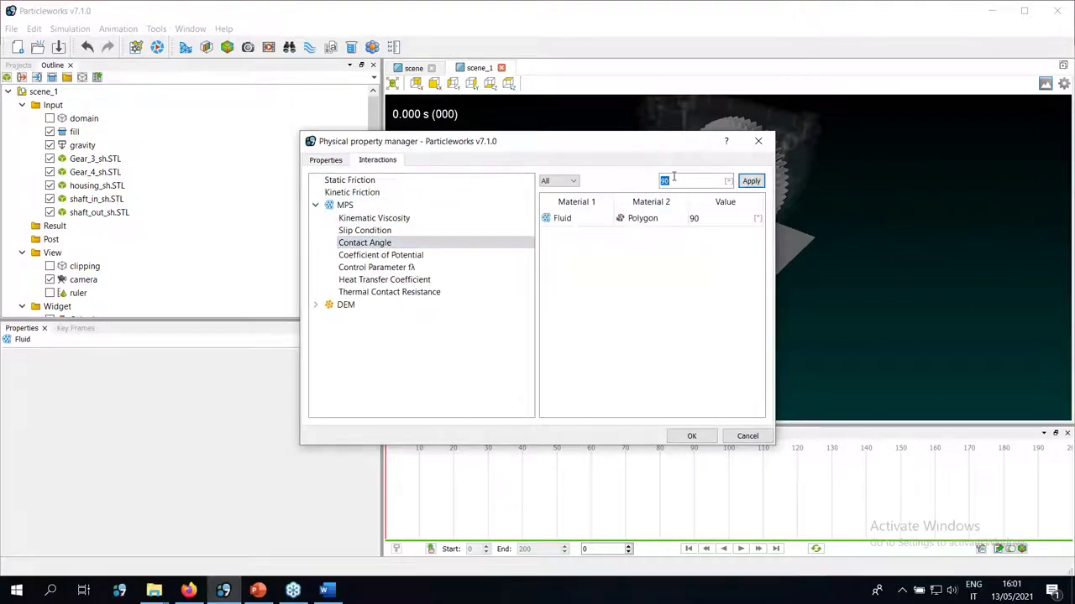
pyautogui.write('20')
pyautogui.press('BackSpace')
pyautogui.write('5')
# Recheck the Polygon and Fluid properties and accept the physical property settings
pyautogui.click(326, 161)
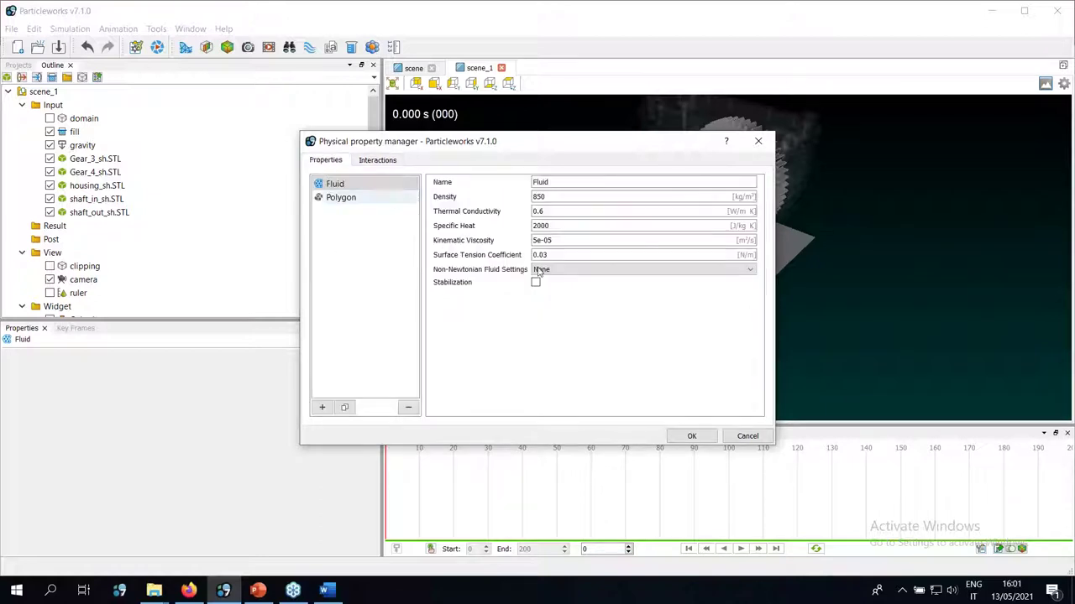
pyautogui.click(369, 198)
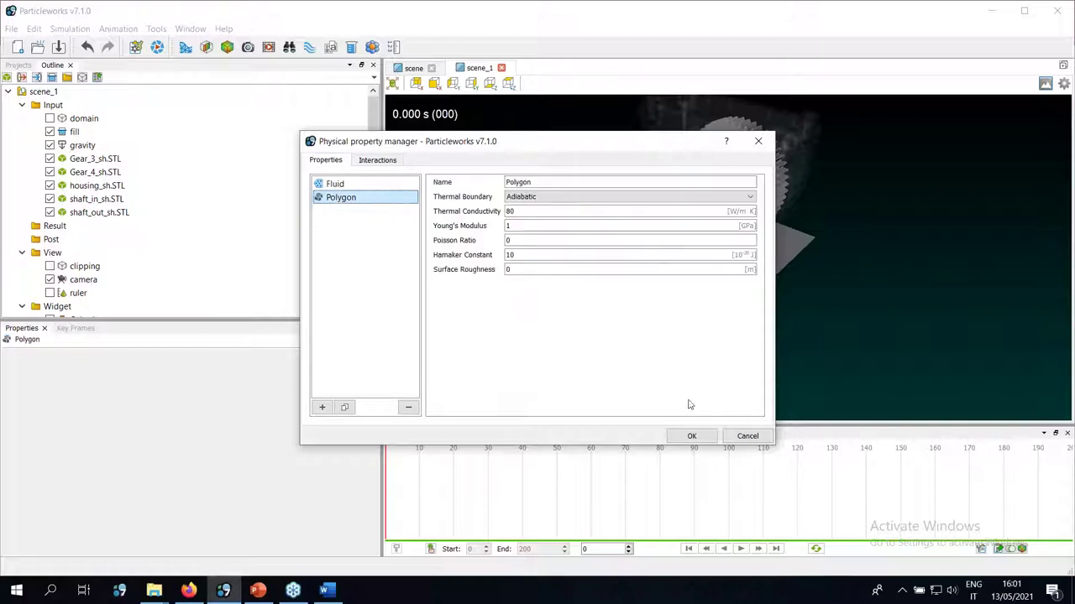
pyautogui.click(352, 184)
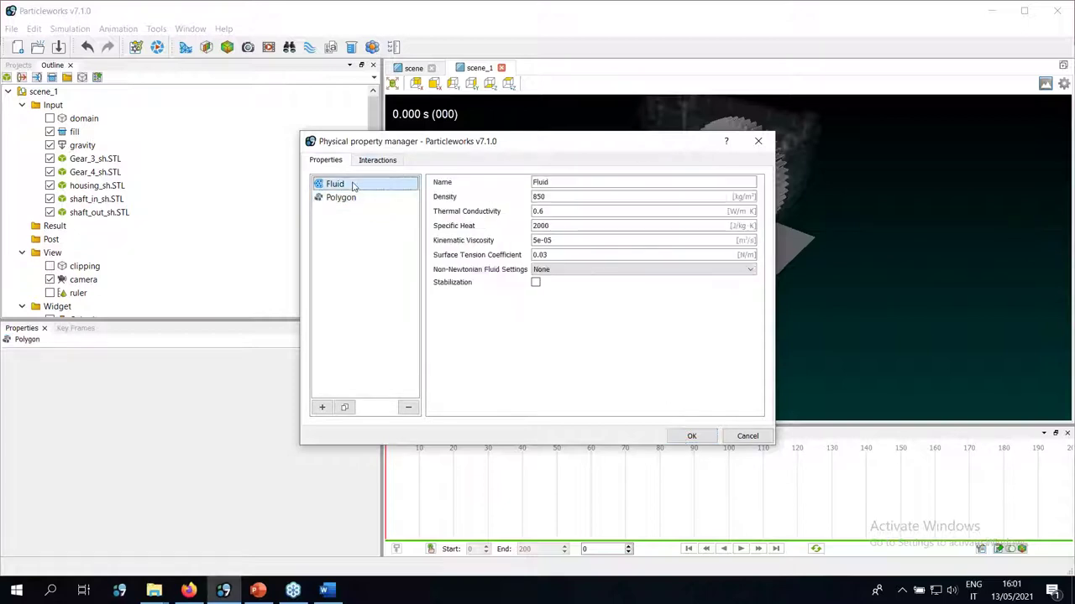
pyautogui.click(691, 437)
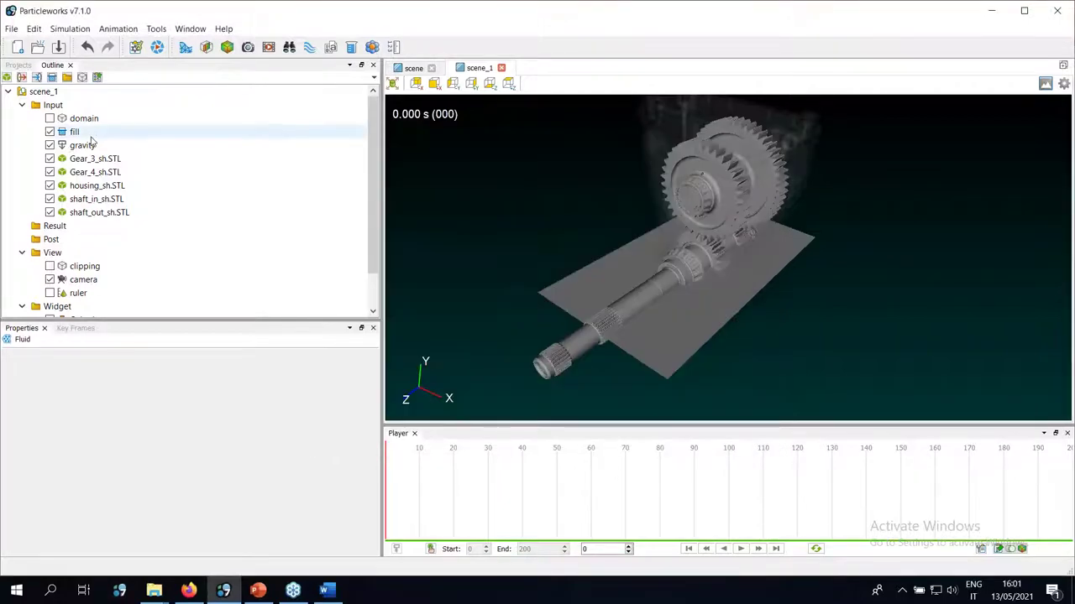
# Assign the Fluid physical property to the fill object
pyautogui.rightClick(81, 134)
pyautogui.moveTo(117, 145)
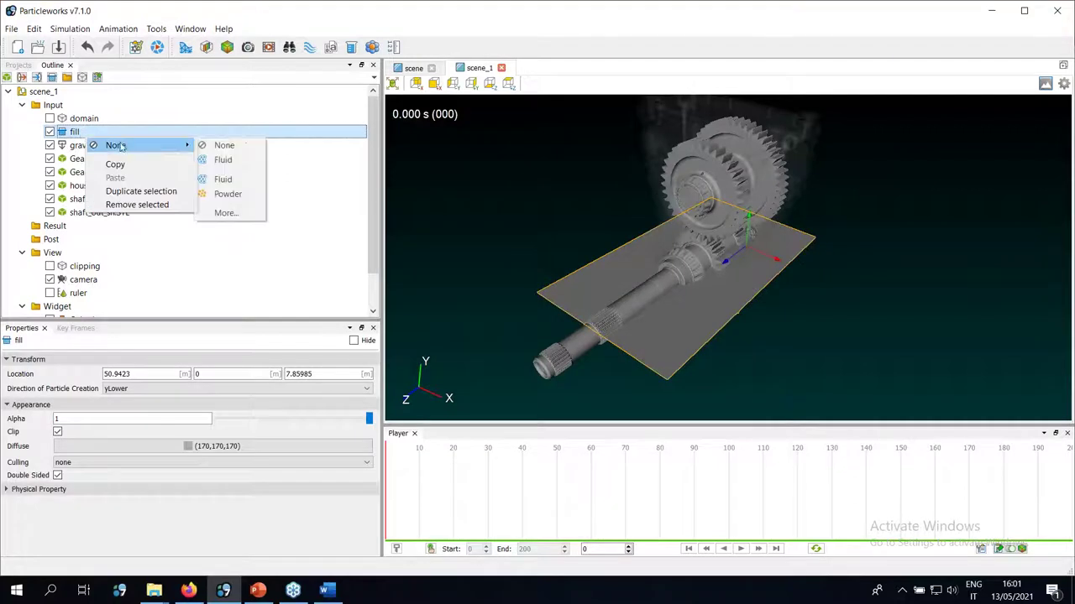
pyautogui.click(222, 161)
# Assign the Polygon physical property to all five STL models, from Gear_3_sh.STL through shaft_out_sh.STL
pyautogui.click(129, 146)
pyautogui.click(118, 158)
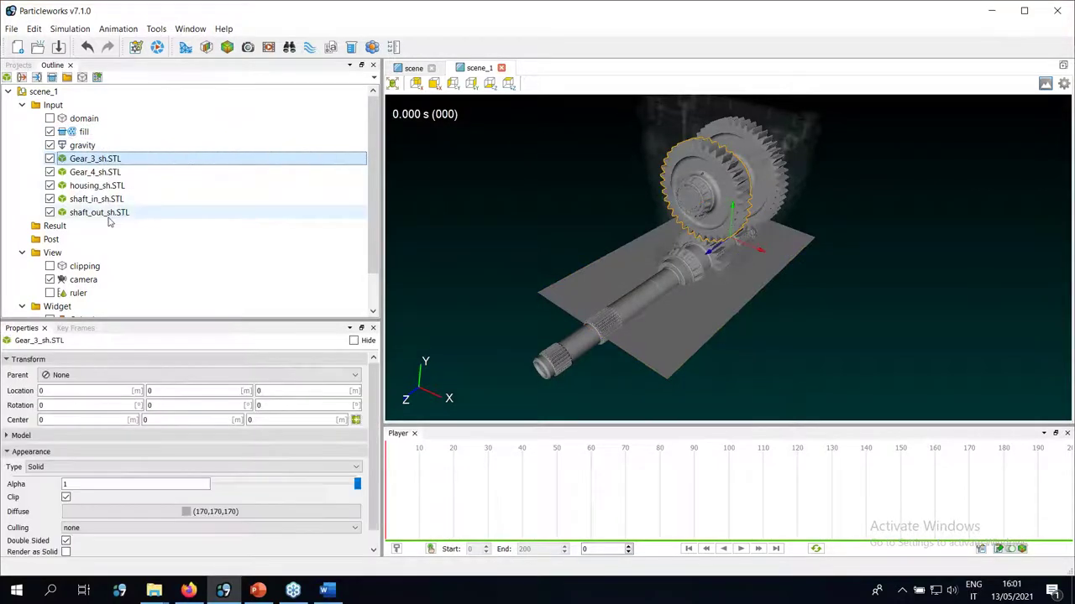
pyautogui.keyDown('shift'); pyautogui.click(104, 215); pyautogui.keyUp('shift')
pyautogui.rightClick(173, 215)
pyautogui.moveTo(189, 221)
pyautogui.click(277, 253)
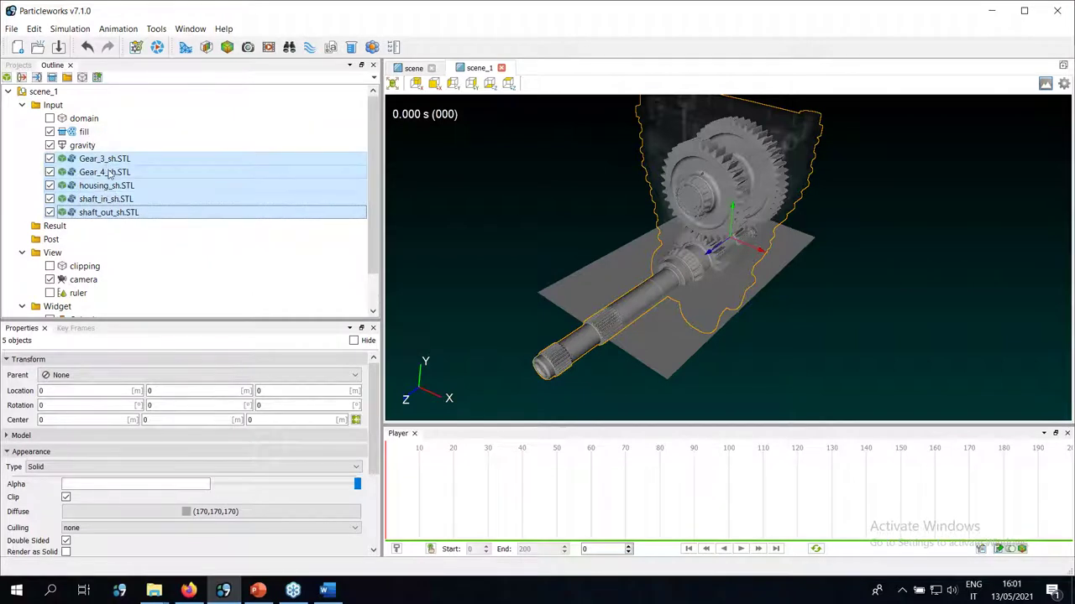
# Inspect the gearbox assembly and identify the fill plane, output shaft, housing and input shaft in the scene
pyautogui.moveTo(671, 310); pyautogui.dragTo(659, 340)
pyautogui.moveTo(629, 249); pyautogui.dragTo(634, 286)
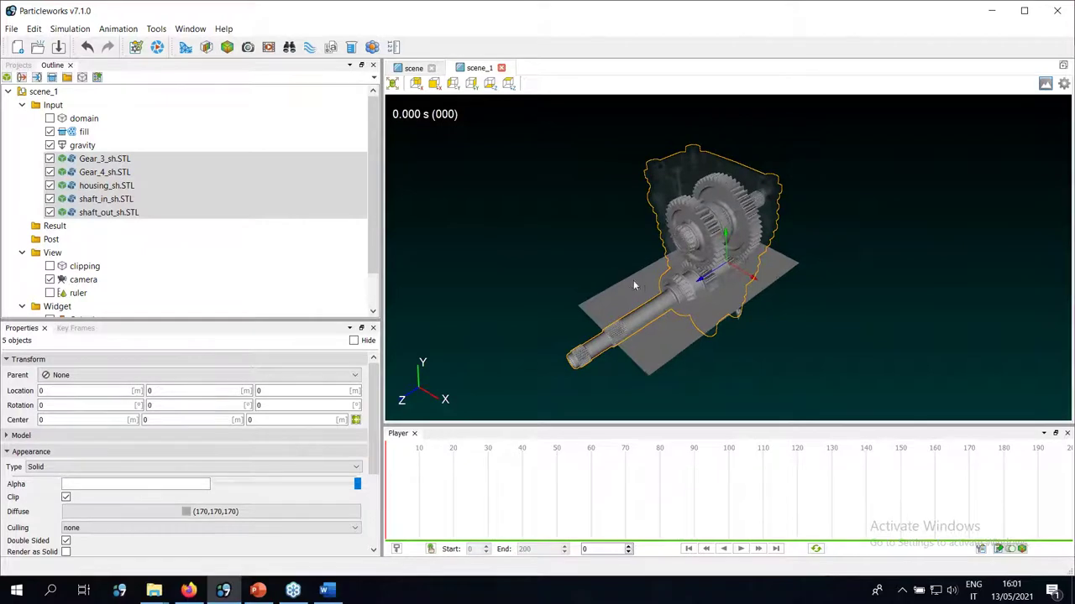
pyautogui.click(634, 285)
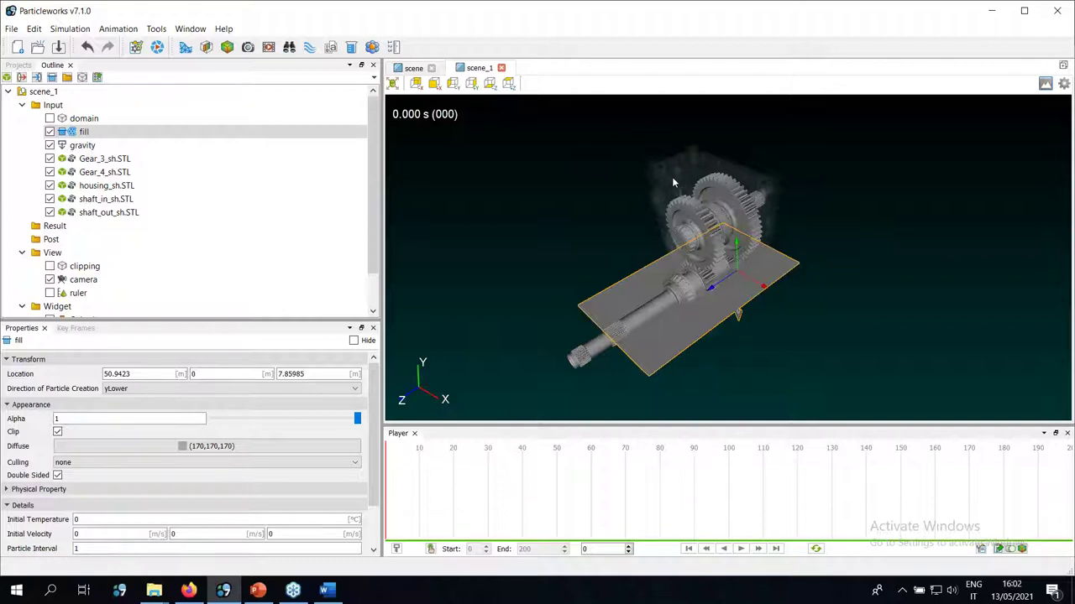
pyautogui.moveTo(636, 279); pyautogui.dragTo(703, 216)
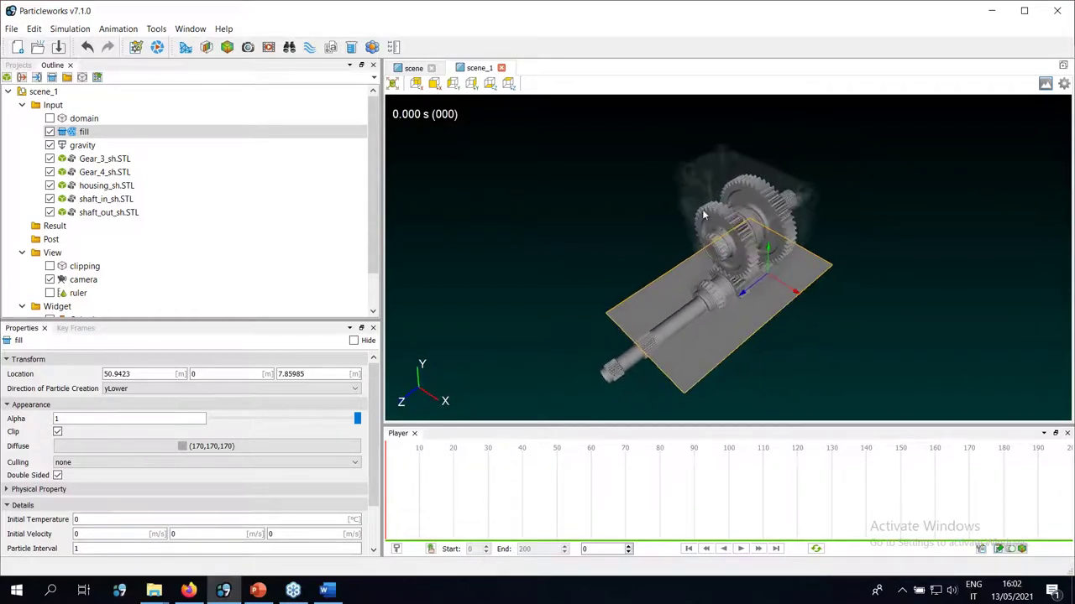
pyautogui.click(91, 214)
pyautogui.click(87, 186)
pyautogui.click(96, 202)
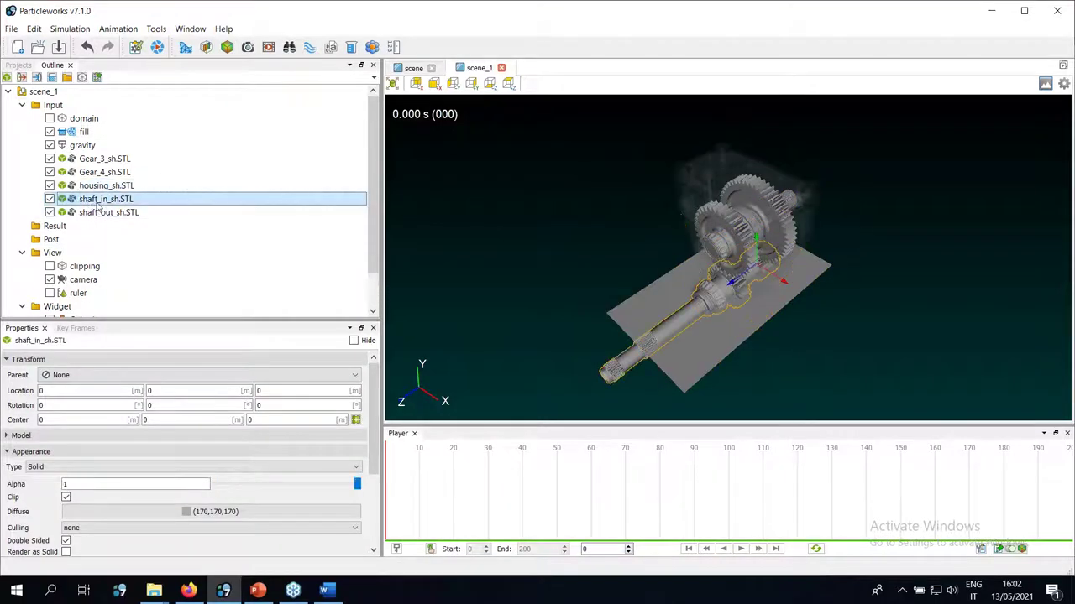
# Hide the fill plane in the scene
pyautogui.moveTo(718, 370); pyautogui.dragTo(736, 305)
pyautogui.click(737, 304)
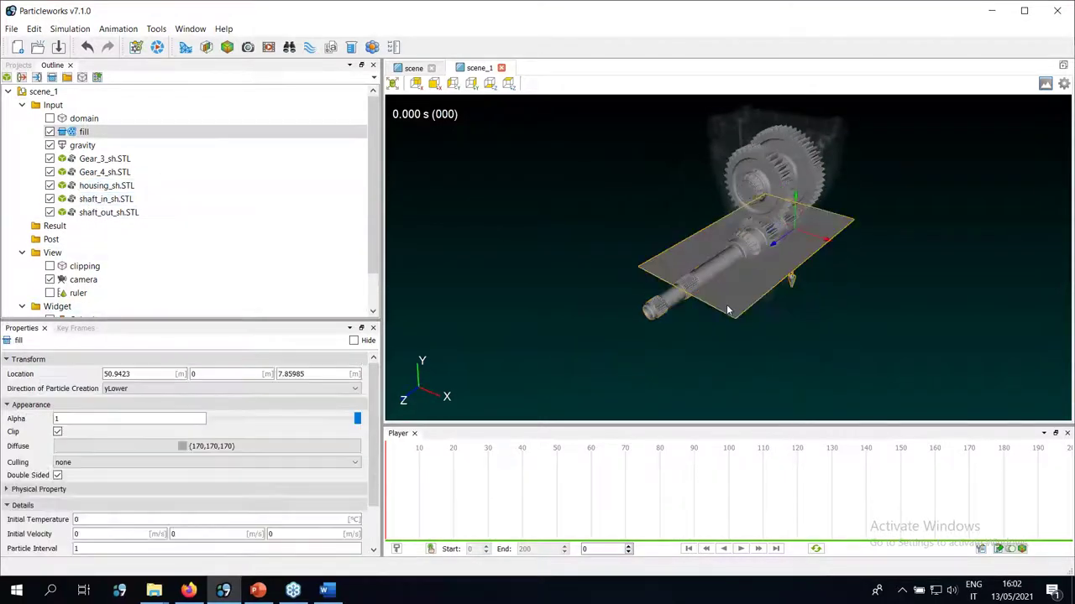
pyautogui.click(353, 340)
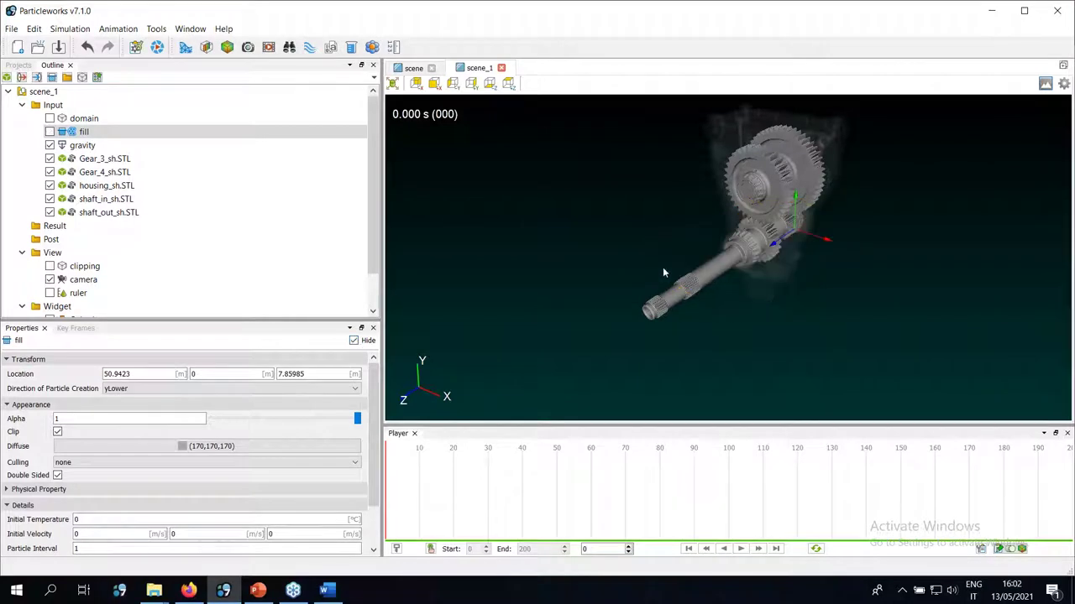
# Create a Rotation key for shaft_in_sh.STL using axis rotation about the vector 0, 0, 1
pyautogui.click(706, 277)
pyautogui.moveTo(629, 307); pyautogui.dragTo(395, 252)
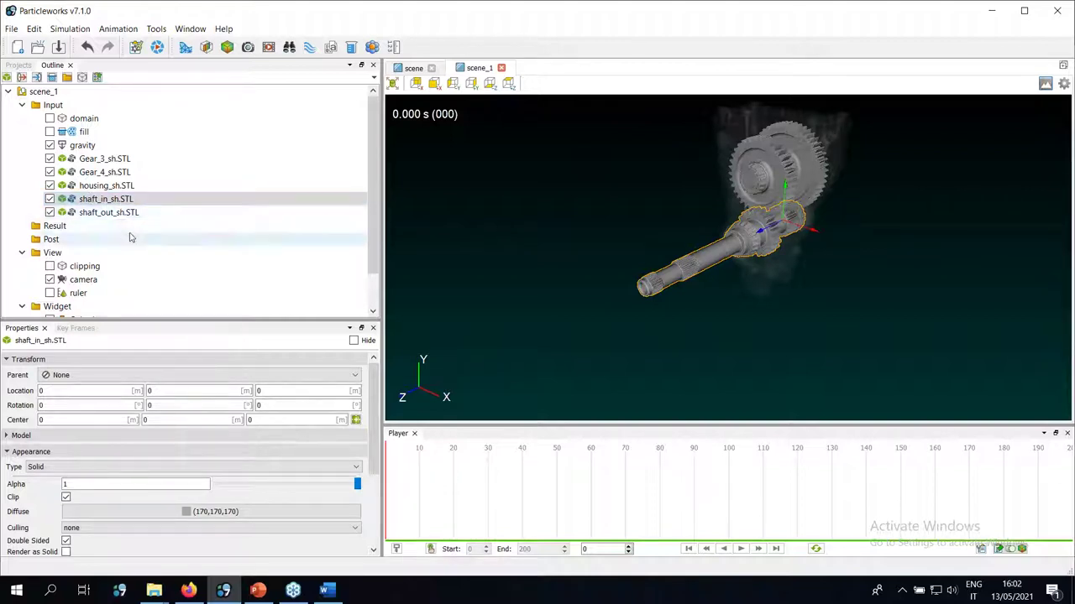
pyautogui.click(82, 333)
pyautogui.click(46, 364)
pyautogui.click(34, 373)
pyautogui.doubleClick(56, 416)
pyautogui.write('0')
pyautogui.press('Tab')
pyautogui.press('Tab')
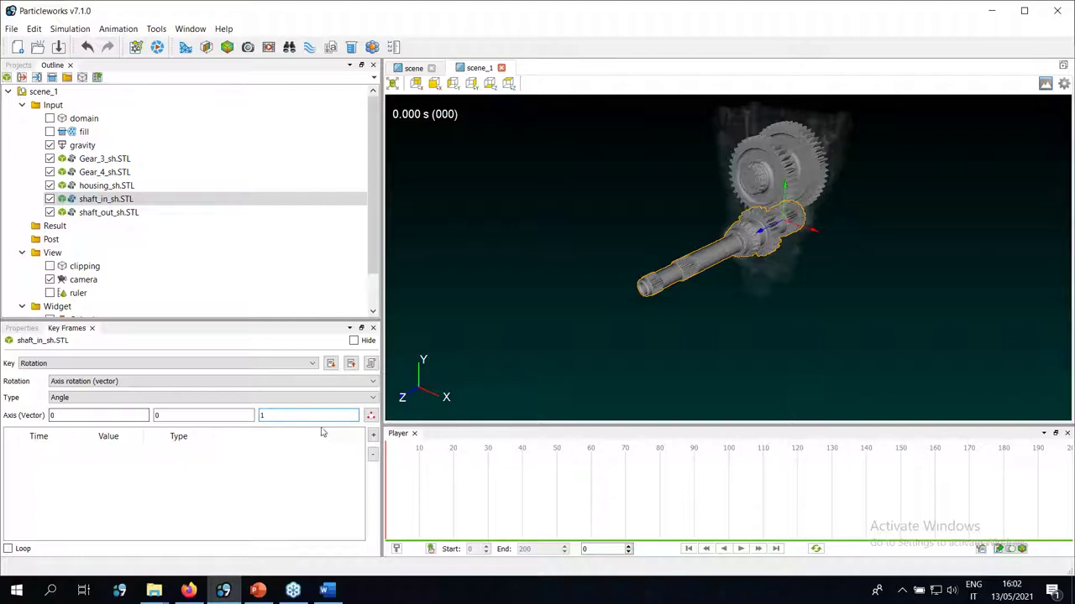
# Add a key frame at 0 s for the input shaft with a Rotational Speed (rpm) value of 1520
pyautogui.click(372, 436)
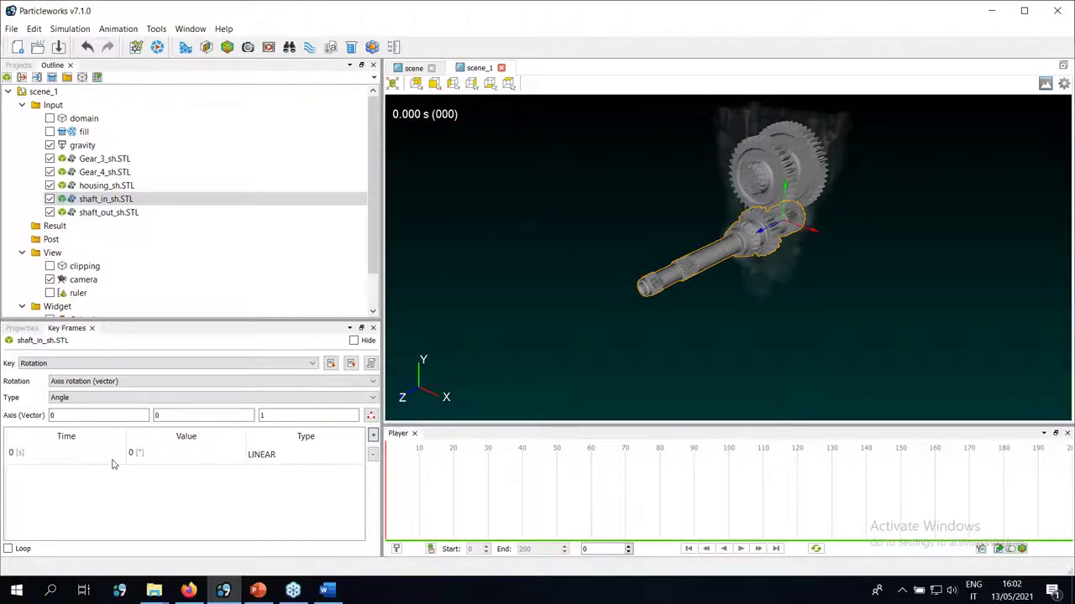
pyautogui.click(96, 398)
pyautogui.click(92, 424)
pyautogui.doubleClick(134, 454)
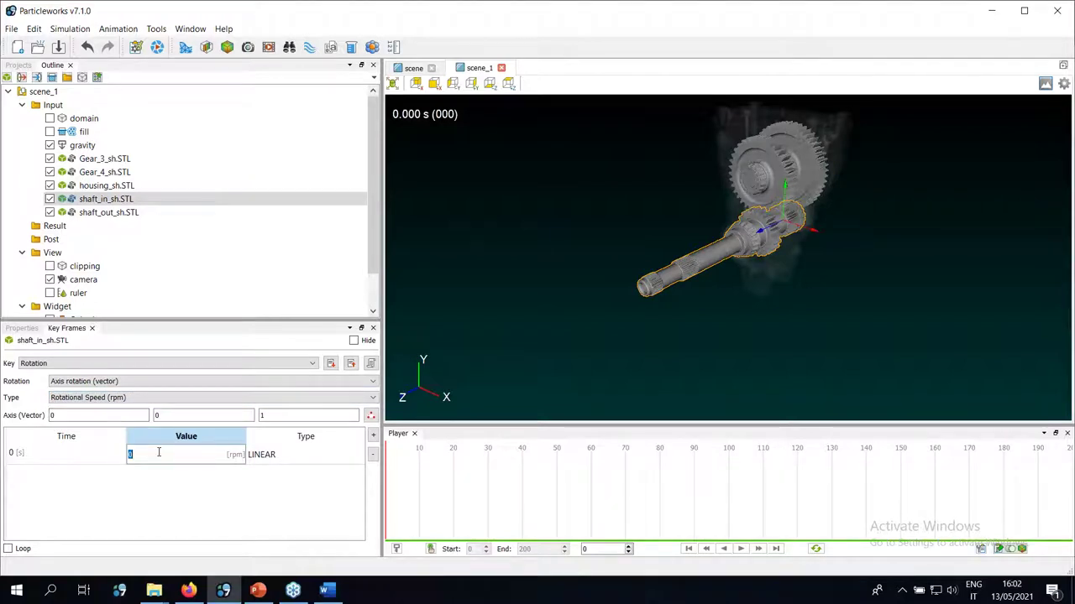
pyautogui.write('1520')
pyautogui.press('Return')
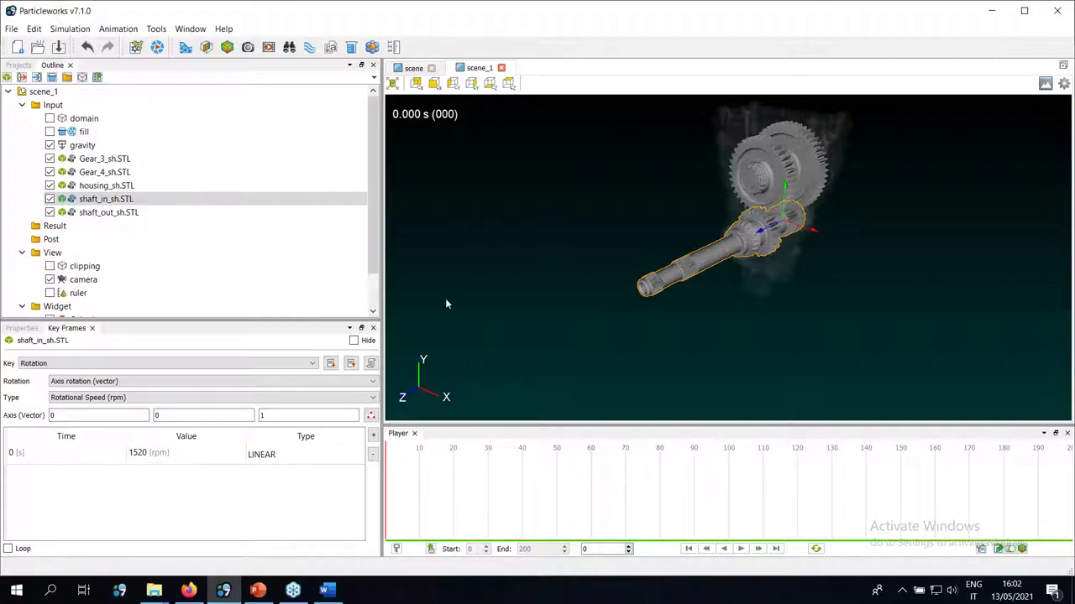
# Play the animation to check the input shaft's rotation up close, and return to the first frame
pyautogui.click(740, 548)
pyautogui.scroll(5, 673, 236)
pyautogui.scroll(3, 674, 241)
pyautogui.scroll(-5, 751, 252)
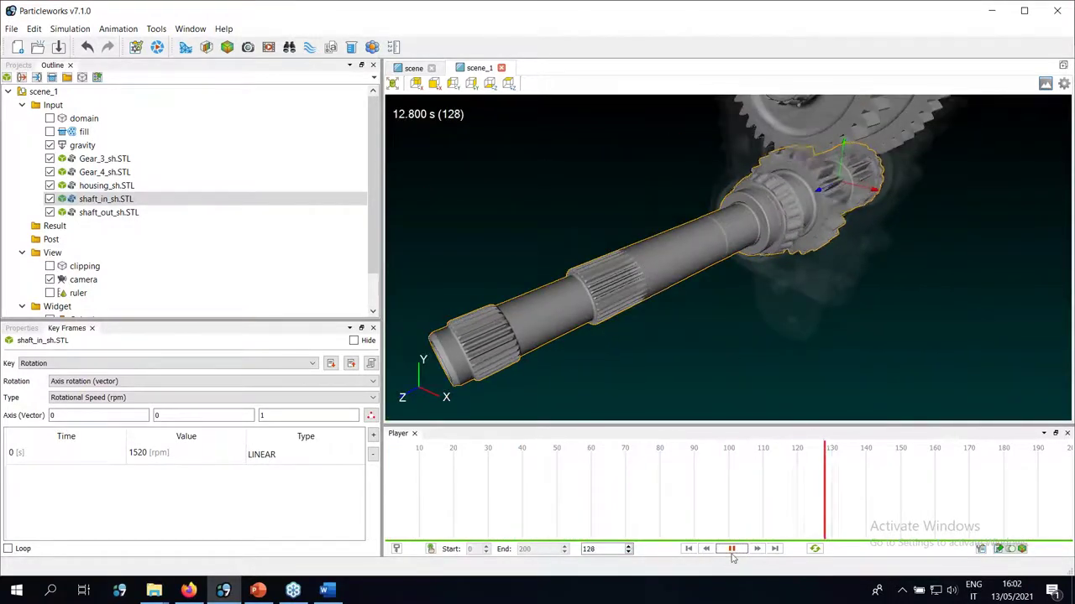
pyautogui.click(689, 548)
pyautogui.scroll(-5, 546, 336)
# Set the rotation axis vector of shaft_out_sh.STL to 0, 0, 1
pyautogui.click(118, 201)
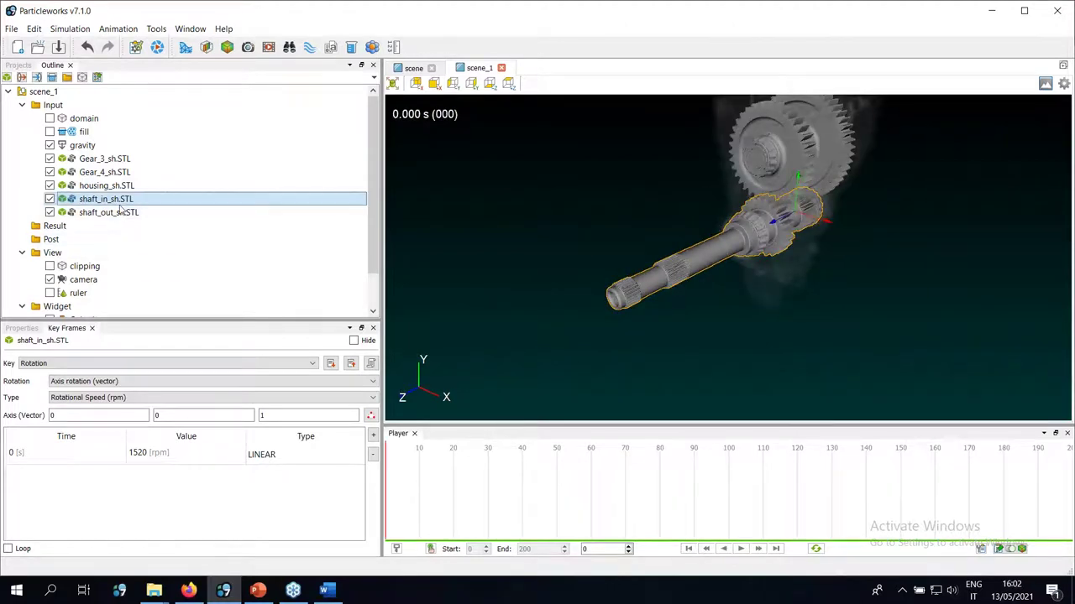
pyautogui.click(114, 214)
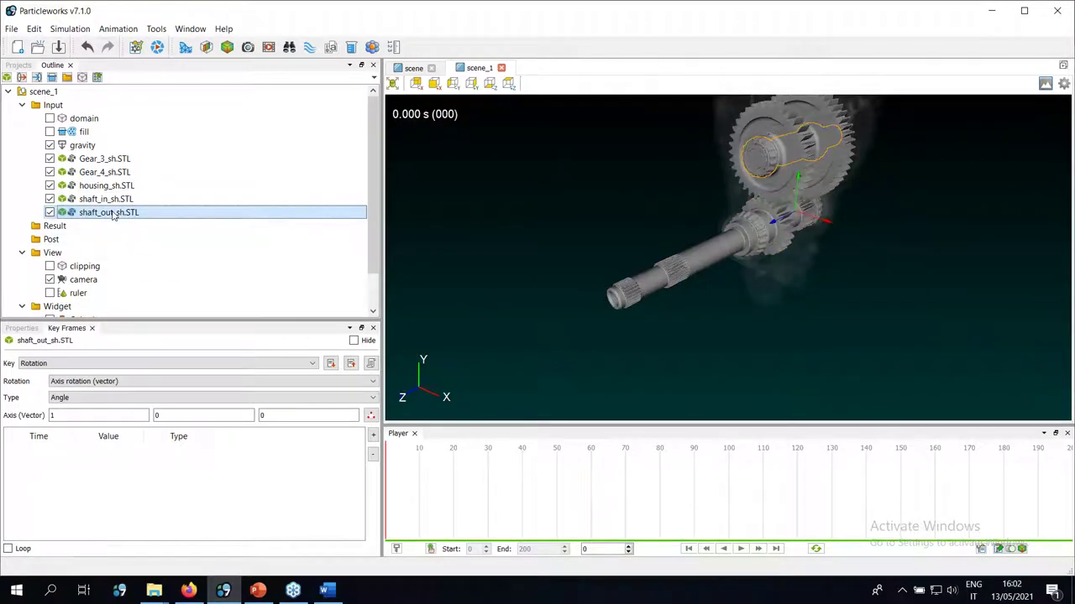
pyautogui.doubleClick(87, 413)
pyautogui.write('0')
pyautogui.press('Tab')
pyautogui.press('Tab')
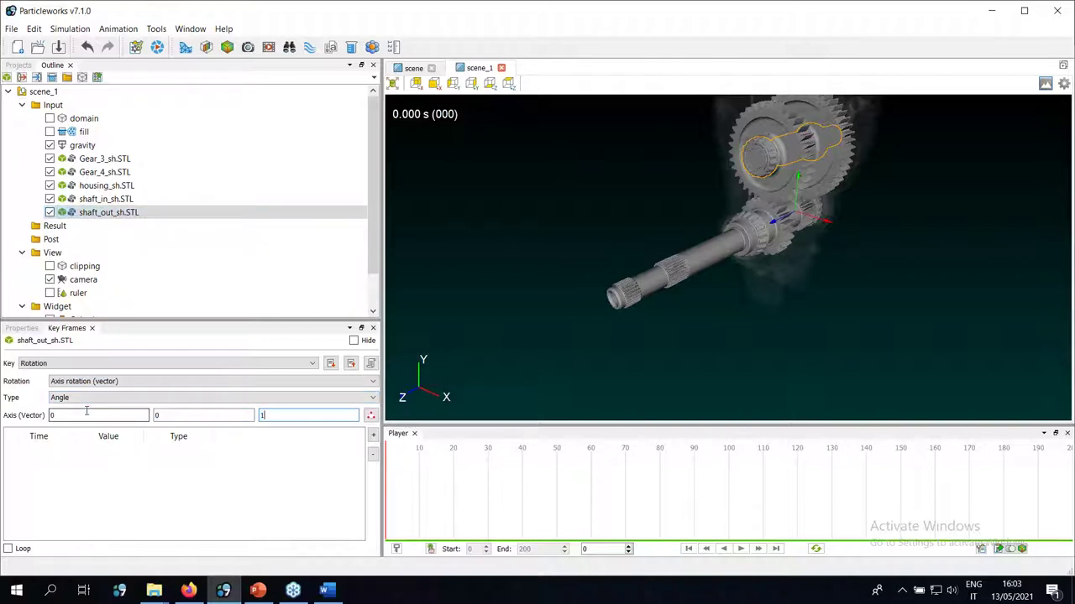
# Switch the output shaft's rotation type to Rotational Speed (rpm) and add a key frame at 0 s with -955.439 rpm
pyautogui.click(84, 397)
pyautogui.click(92, 410)
pyautogui.click(373, 435)
pyautogui.doubleClick(186, 454)
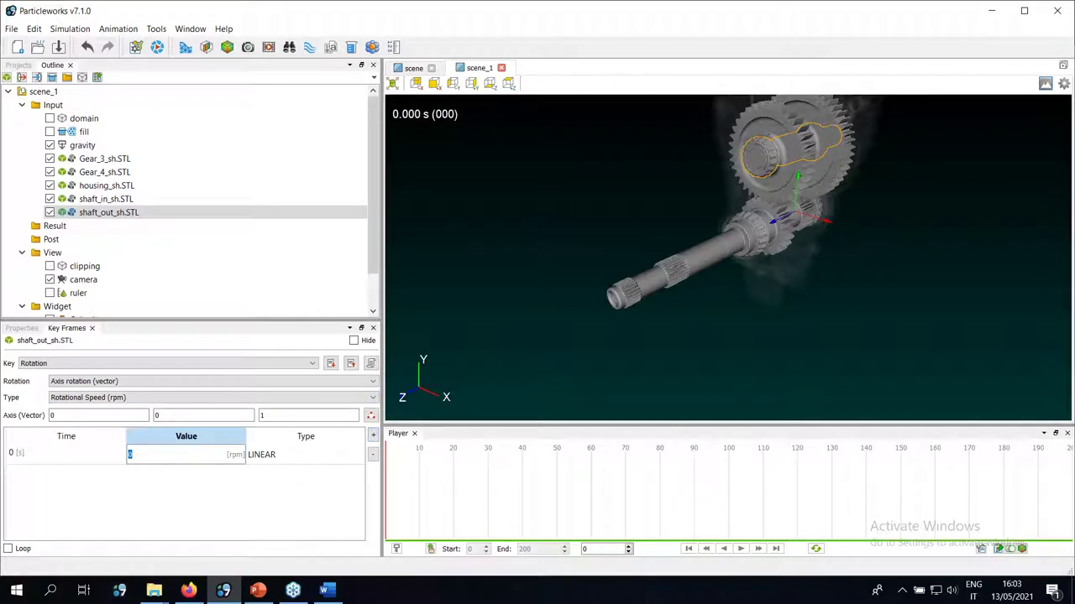
pyautogui.write('-955.439')
pyautogui.press('Return')
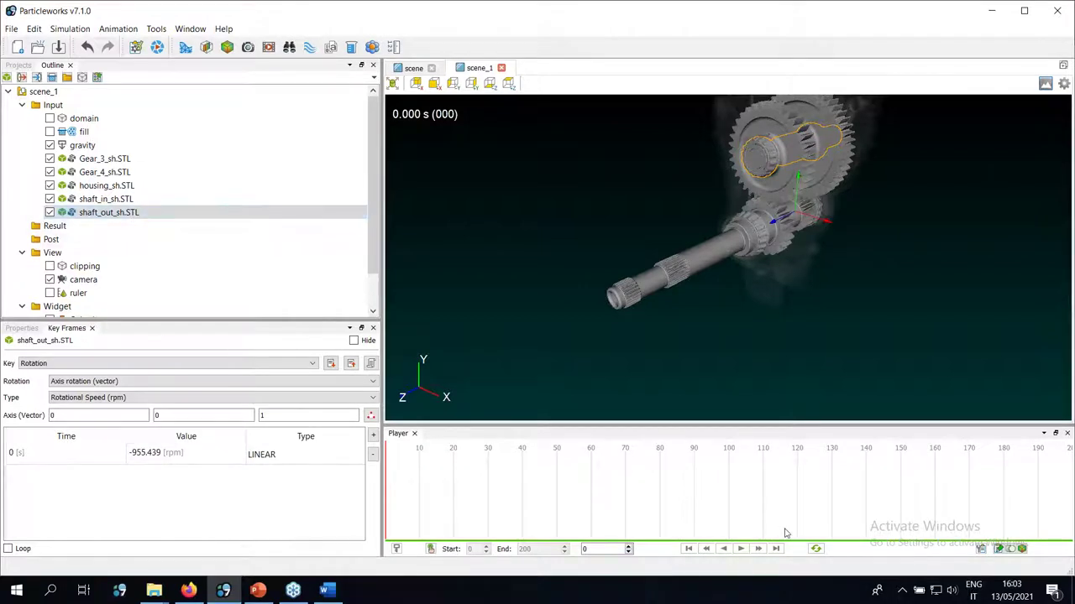
# Play the animation briefly and examine how the output shaft rotates relative to the gears
pyautogui.click(739, 548)
pyautogui.click(740, 548)
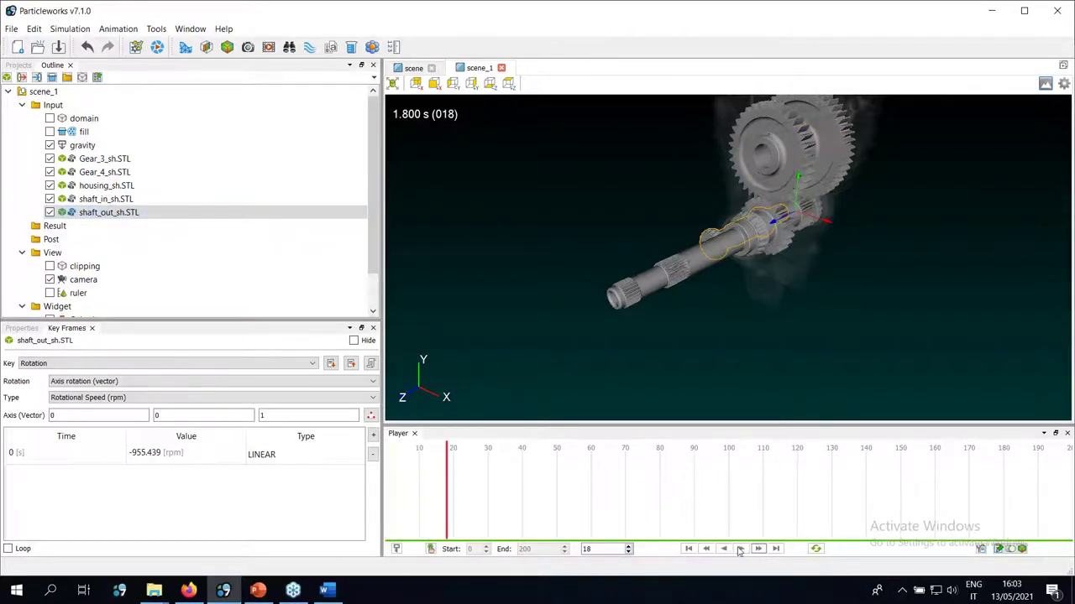
pyautogui.moveTo(645, 191); pyautogui.dragTo(605, 206)
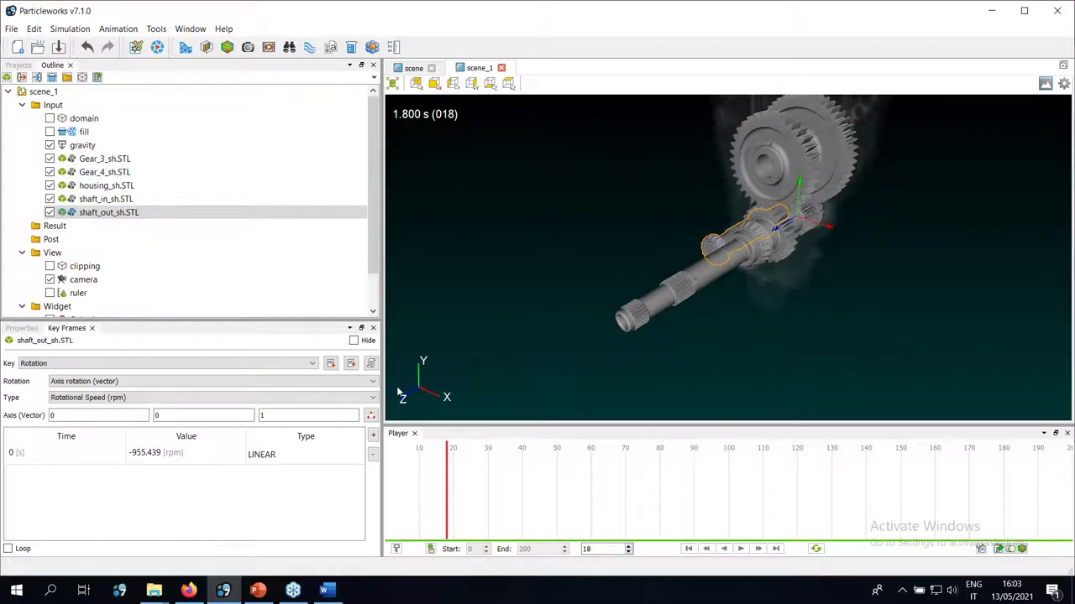
# Move the rotation center of shaft_out_sh.STL to the center of its own geometry
pyautogui.click(25, 328)
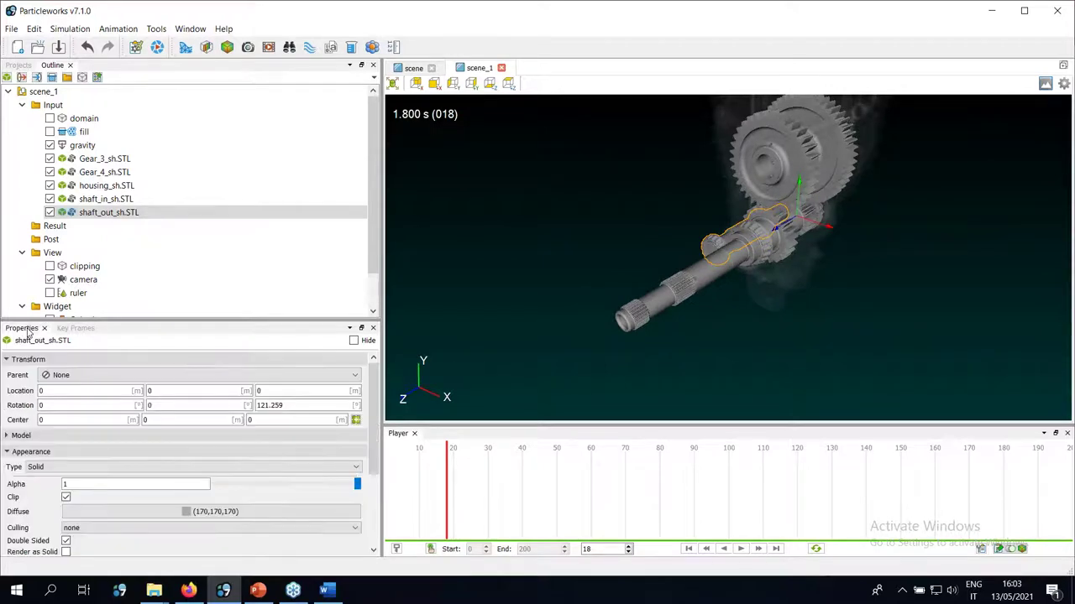
pyautogui.click(356, 421)
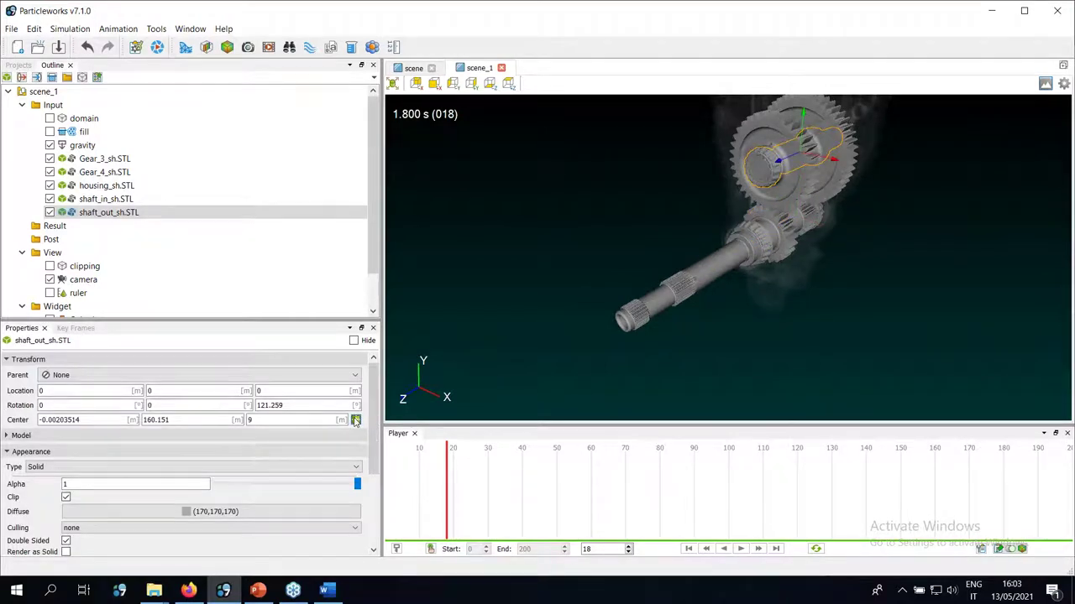
# Play the animation briefly to check the output shaft's rotation about its new center
pyautogui.moveTo(685, 310); pyautogui.dragTo(659, 348)
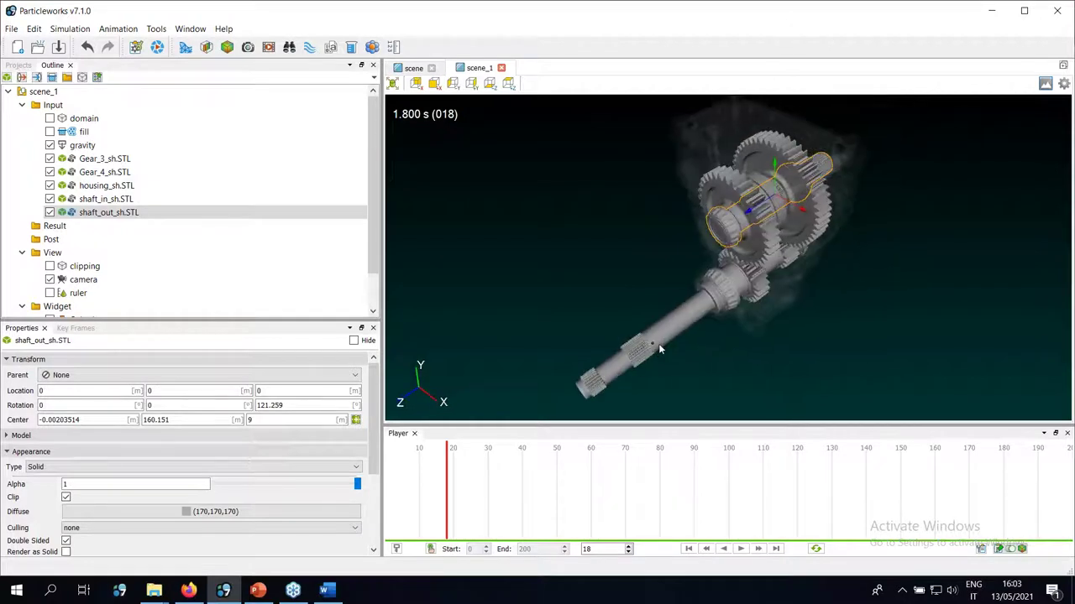
pyautogui.click(741, 549)
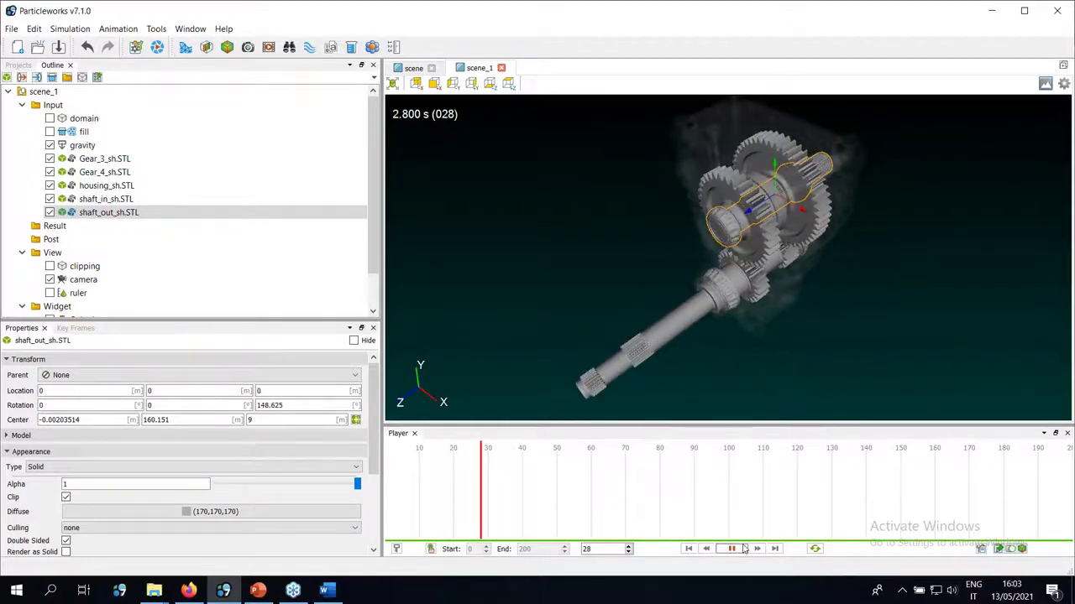
pyautogui.click(731, 549)
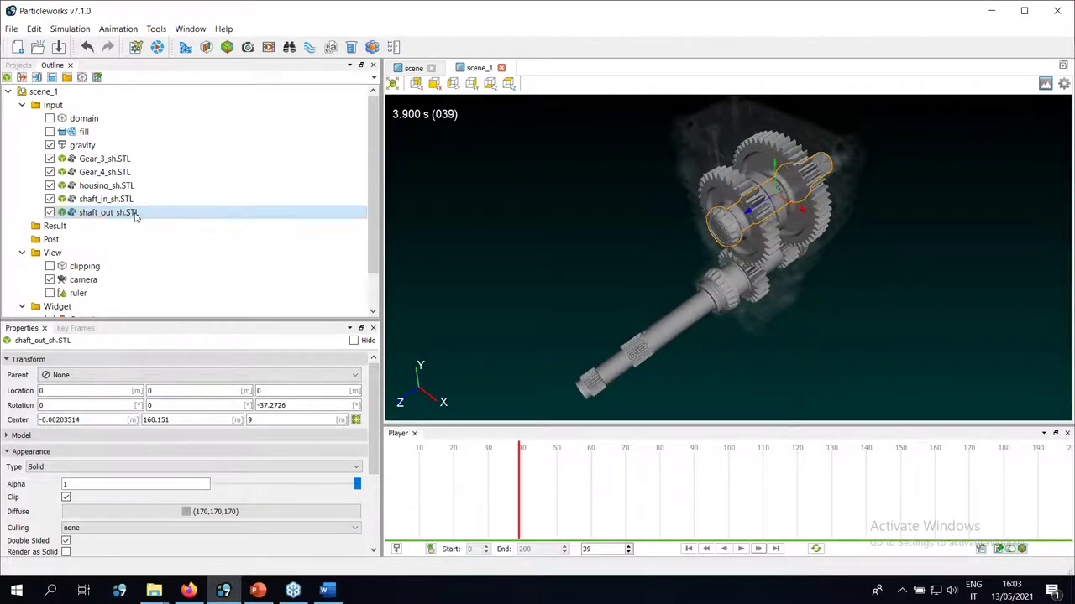
# Set shaft_out_sh.STL as the parent of Gear_3_sh.STL
pyautogui.click(106, 161)
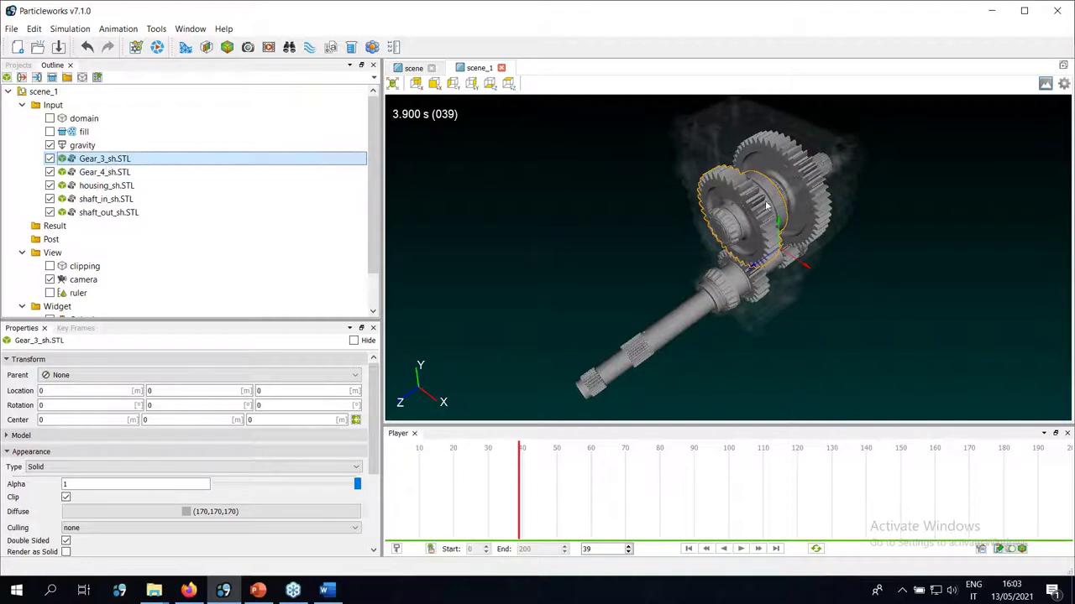
pyautogui.rightClick(101, 161)
pyautogui.press('Escape')
pyautogui.click(76, 376)
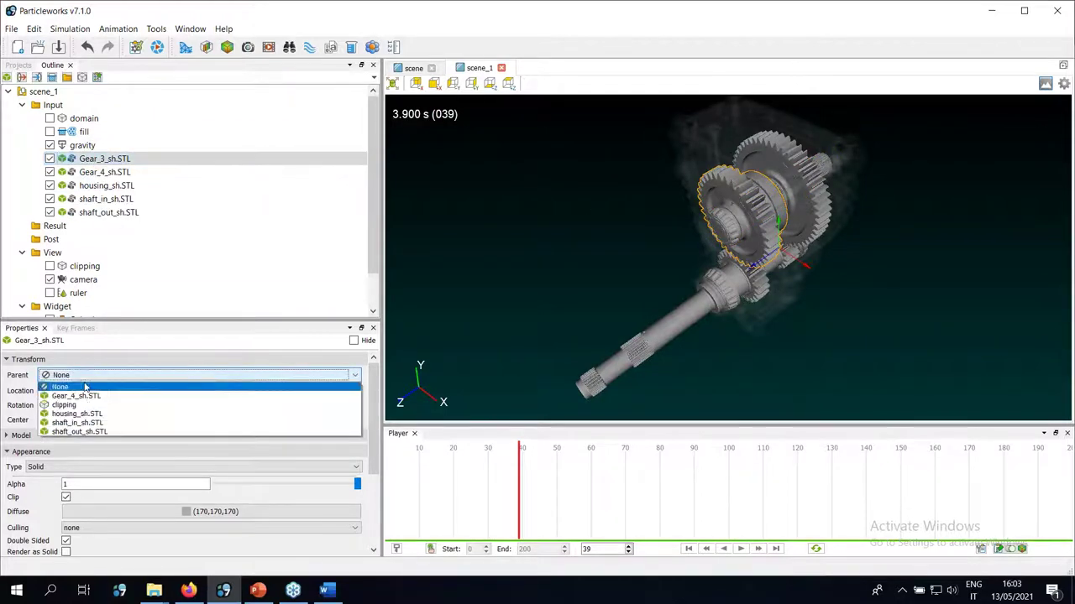
pyautogui.press('Escape')
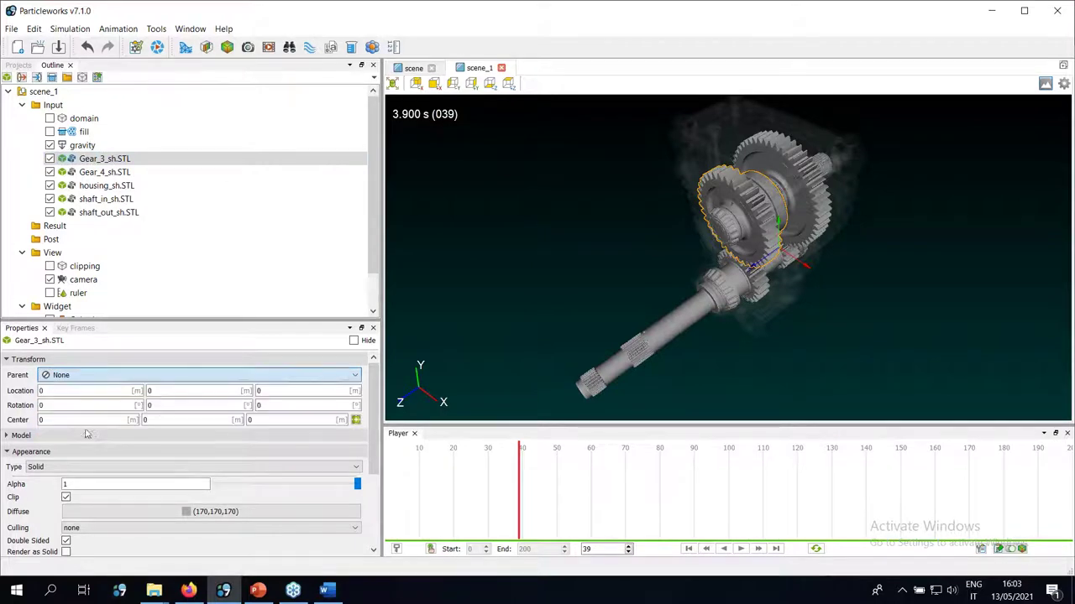
# Play the animation and examine how Gear_3 turns together with the output shaft
pyautogui.click(741, 548)
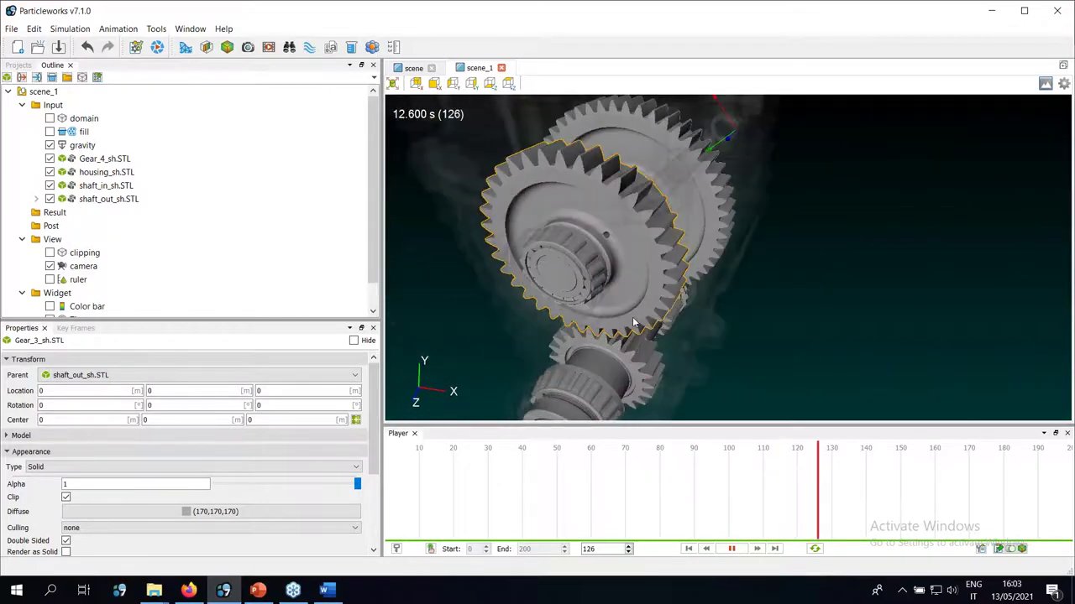
pyautogui.click(528, 339)
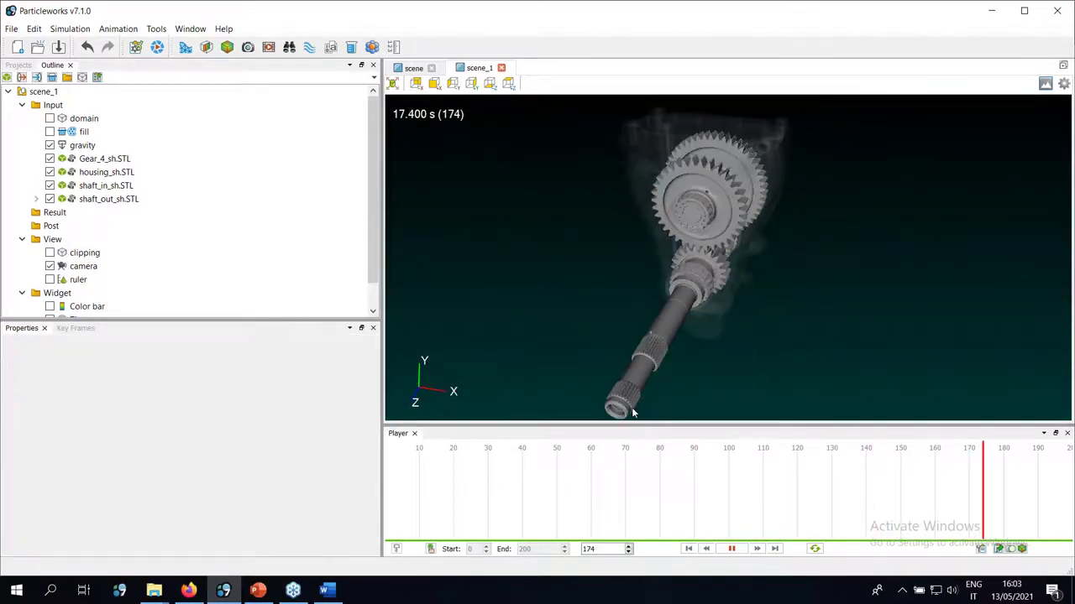
pyautogui.click(732, 549)
# Set the rotation key's axis vector of Gear_4_sh.STL to 0, 0, 1
pyautogui.click(126, 159)
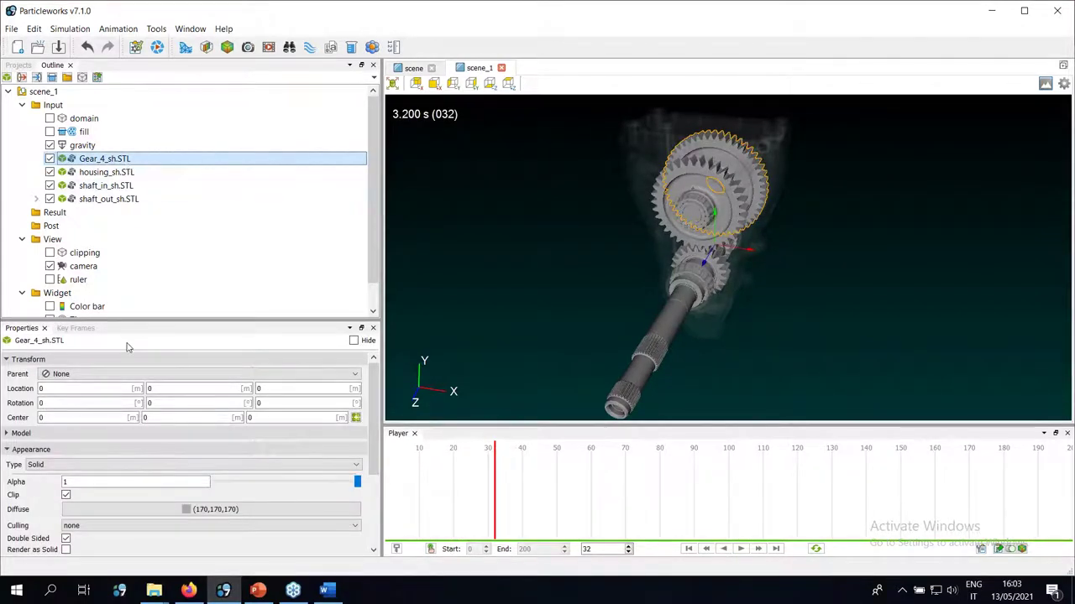
pyautogui.click(74, 328)
pyautogui.click(70, 363)
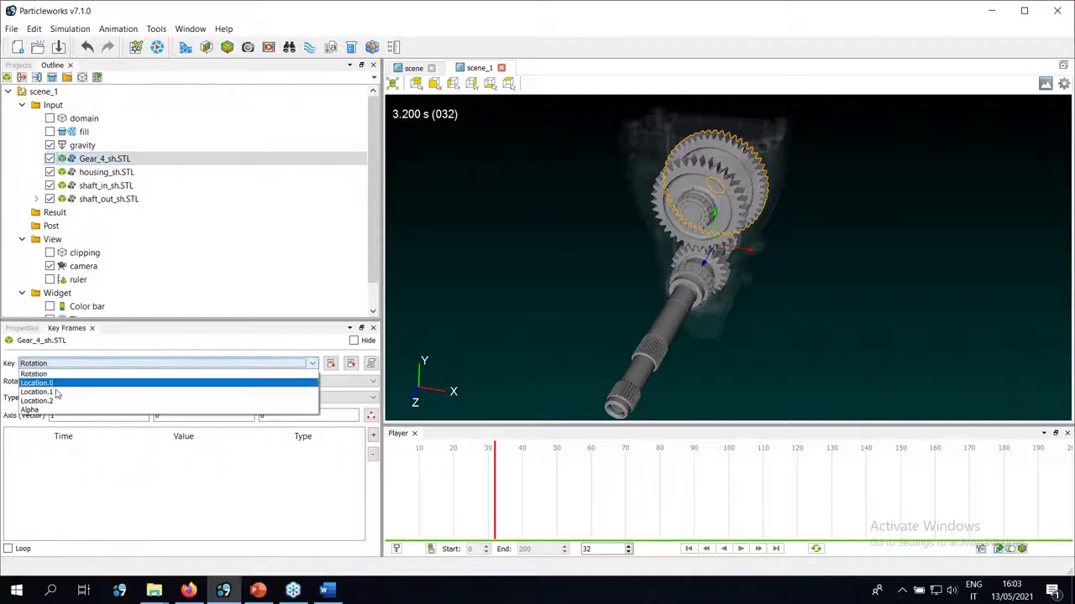
pyautogui.click(38, 374)
pyautogui.click(80, 413)
pyautogui.press('Tab')
pyautogui.press('Tab')
pyautogui.write('1')
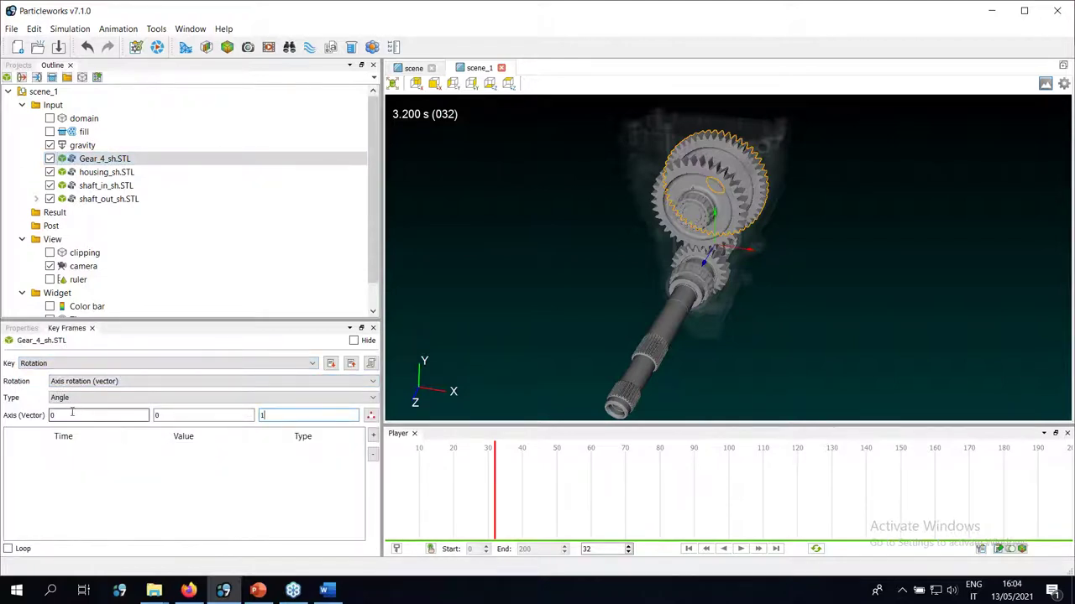
# Add a Rotational Speed (rpm) key frame to Gear_4_sh.STL at 0 s with a value of -516.8 rpm
pyautogui.click(373, 435)
pyautogui.doubleClick(188, 454)
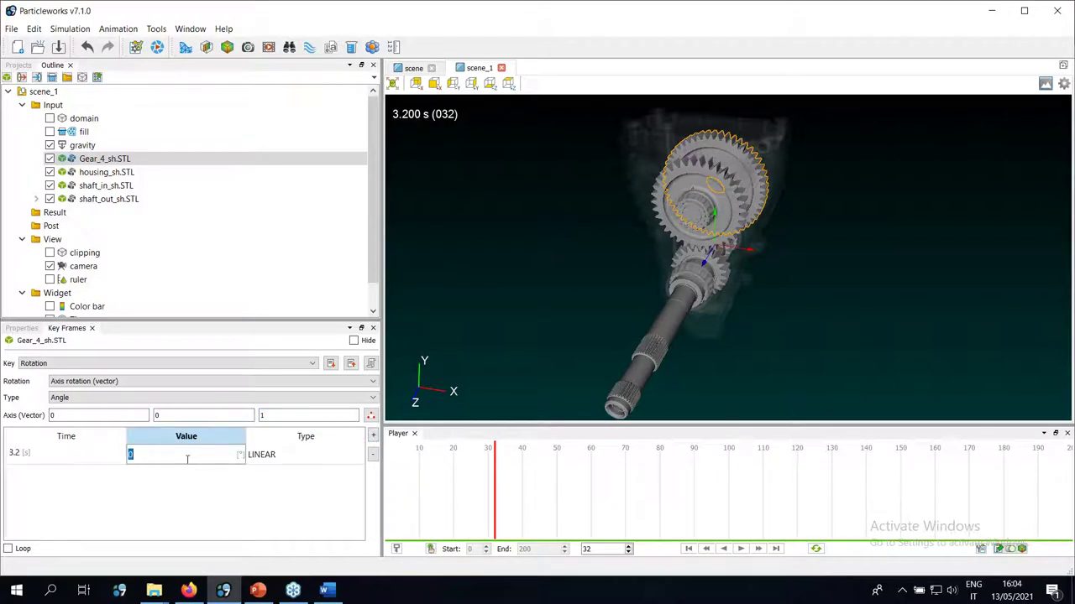
pyautogui.click(116, 398)
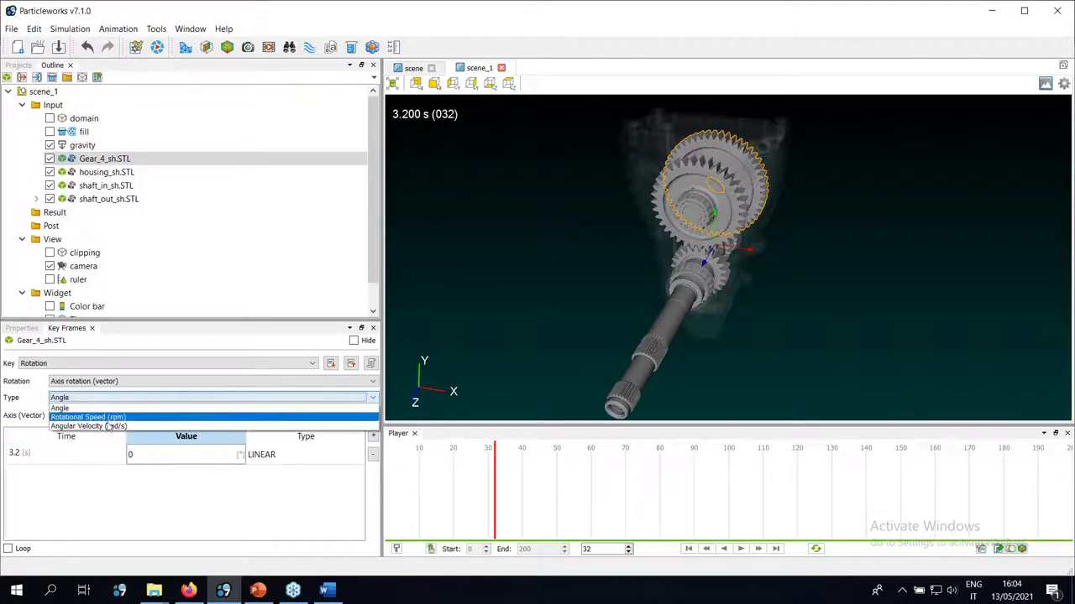
pyautogui.click(92, 418)
pyautogui.click(96, 451)
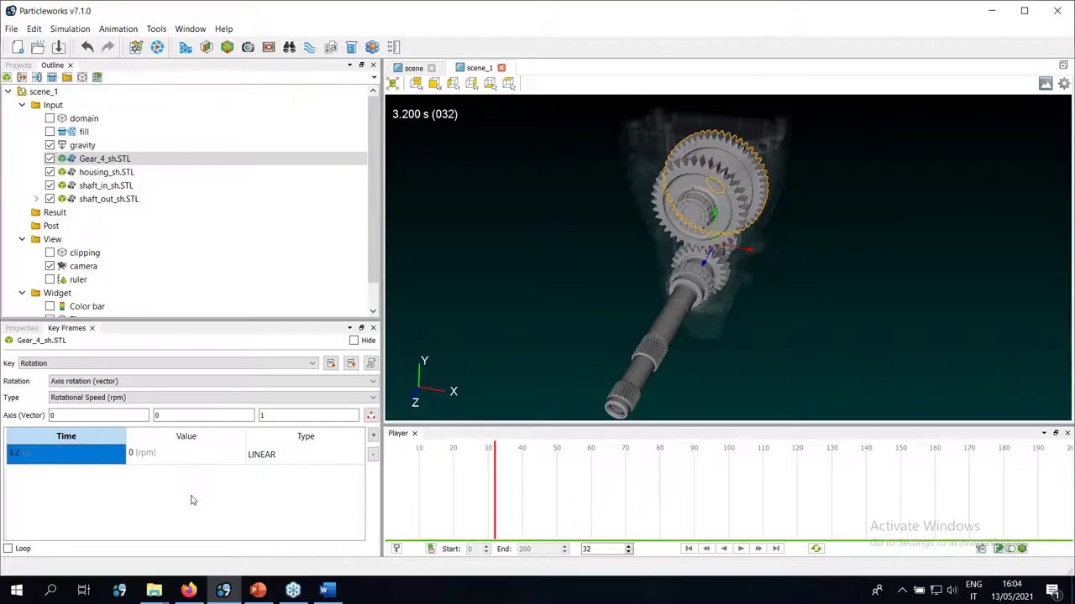
pyautogui.doubleClick(74, 460)
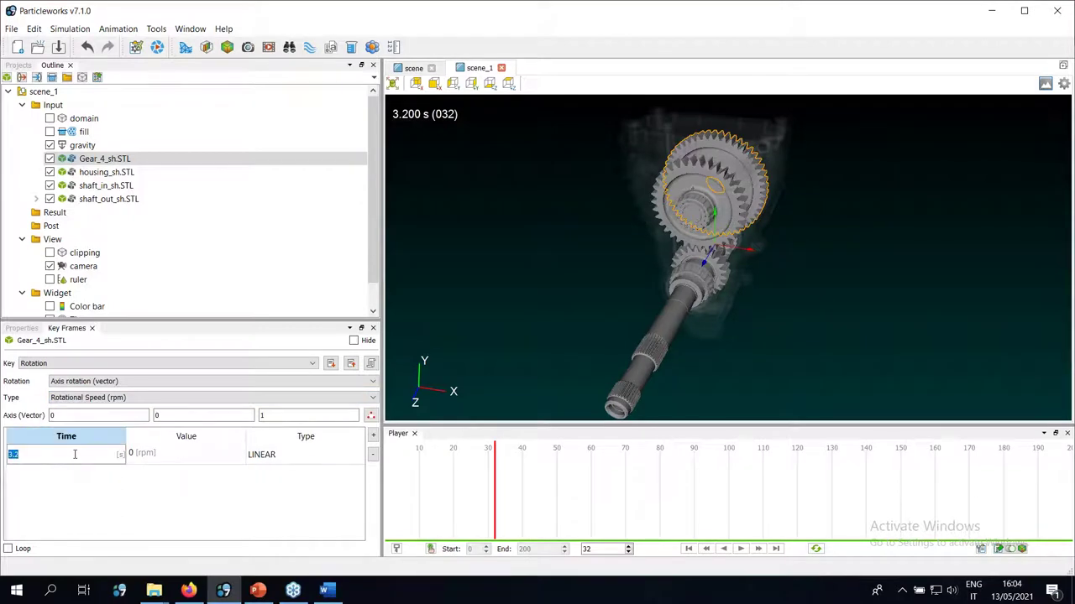
pyautogui.press('Tab')
pyautogui.click(67, 454)
pyautogui.doubleClick(67, 454)
pyautogui.press('Return')
pyautogui.press('Tab')
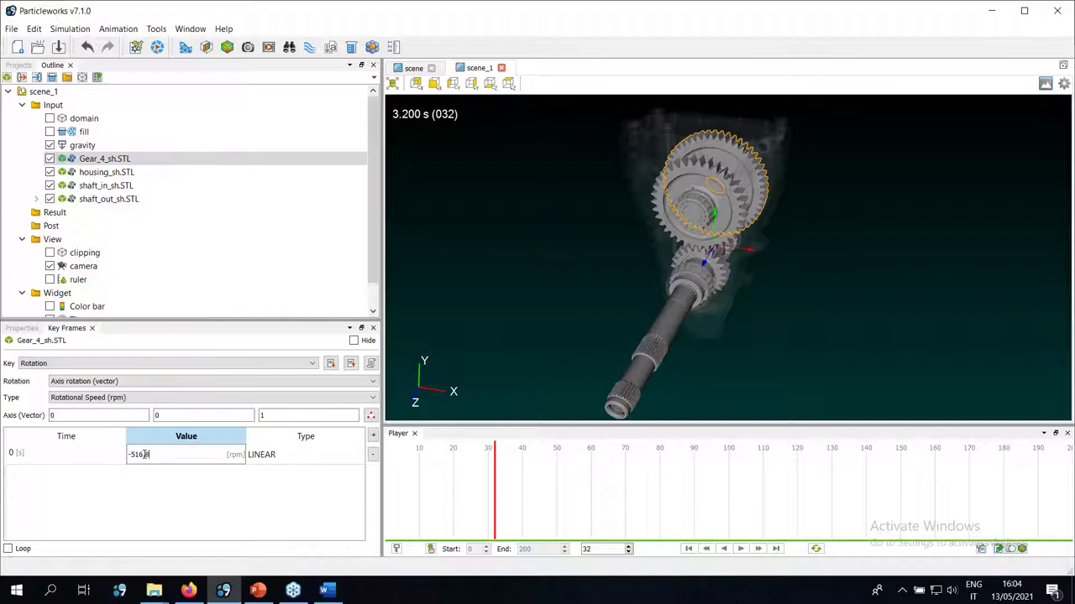
pyautogui.press('Return')
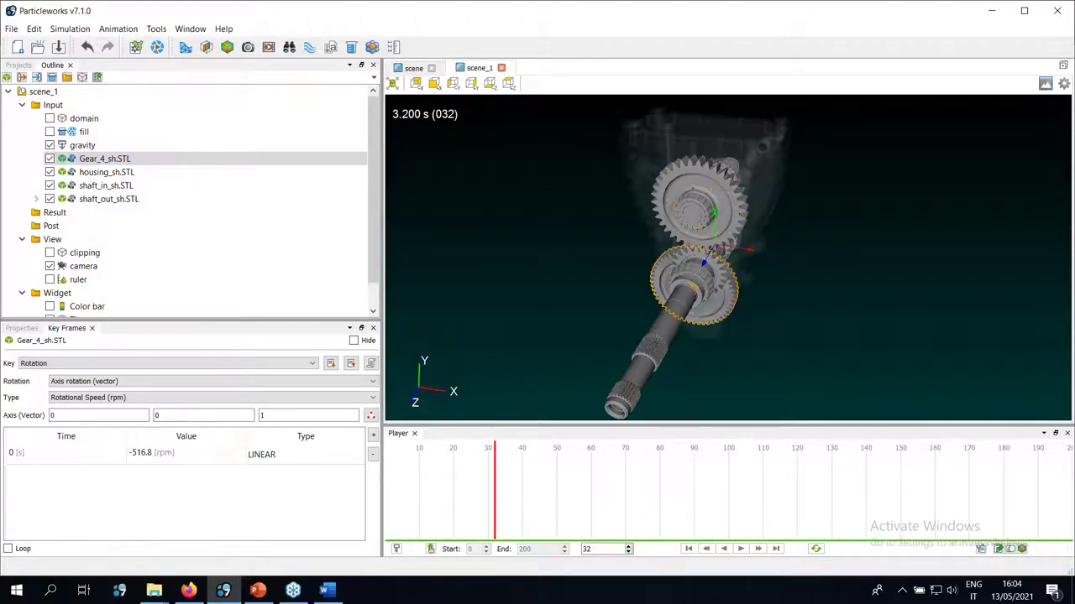
# Move the rotation center of Gear_4_sh.STL to the center of its own geometry
pyautogui.click(21, 328)
pyautogui.moveTo(605, 268); pyautogui.dragTo(504, 285)
pyautogui.scroll(5, 718, 321)
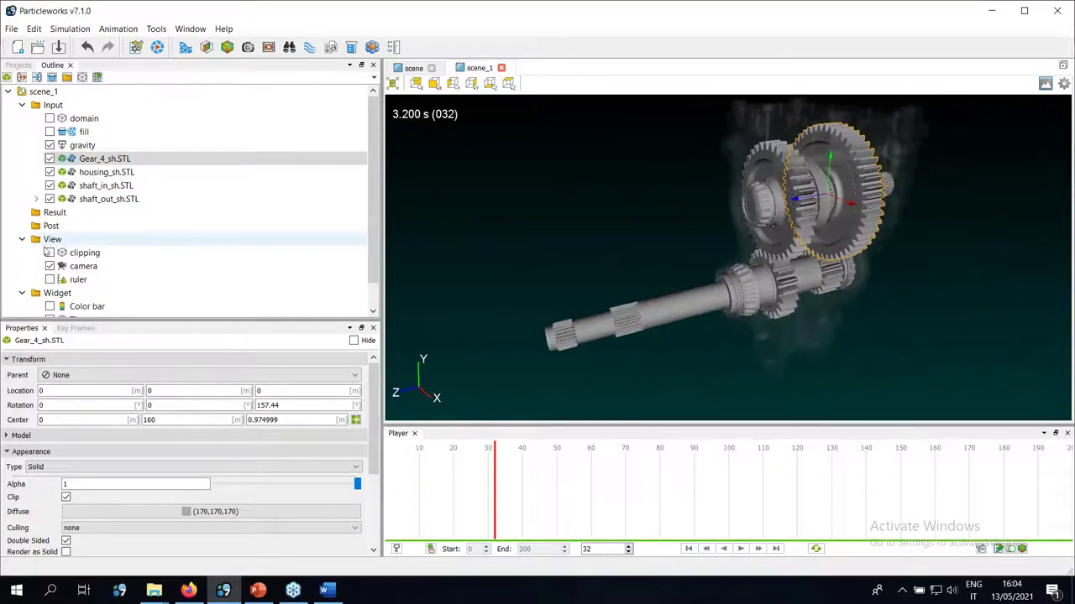
# Switch the scene camera to orthographic projection
pyautogui.click(86, 267)
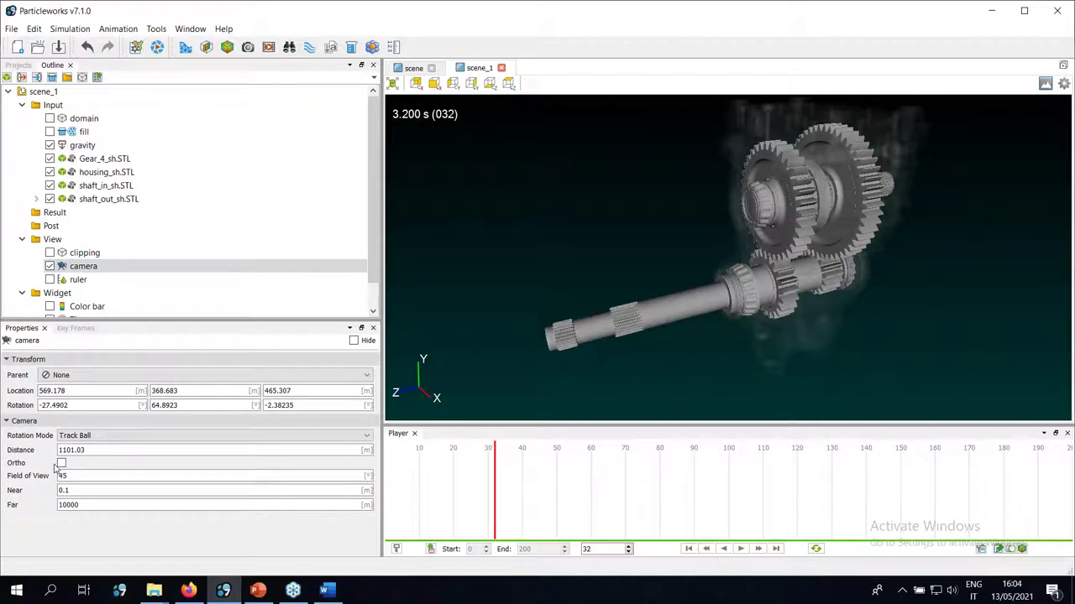
pyautogui.click(61, 464)
pyautogui.moveTo(719, 252); pyautogui.dragTo(614, 288)
pyautogui.scroll(3, 739, 283)
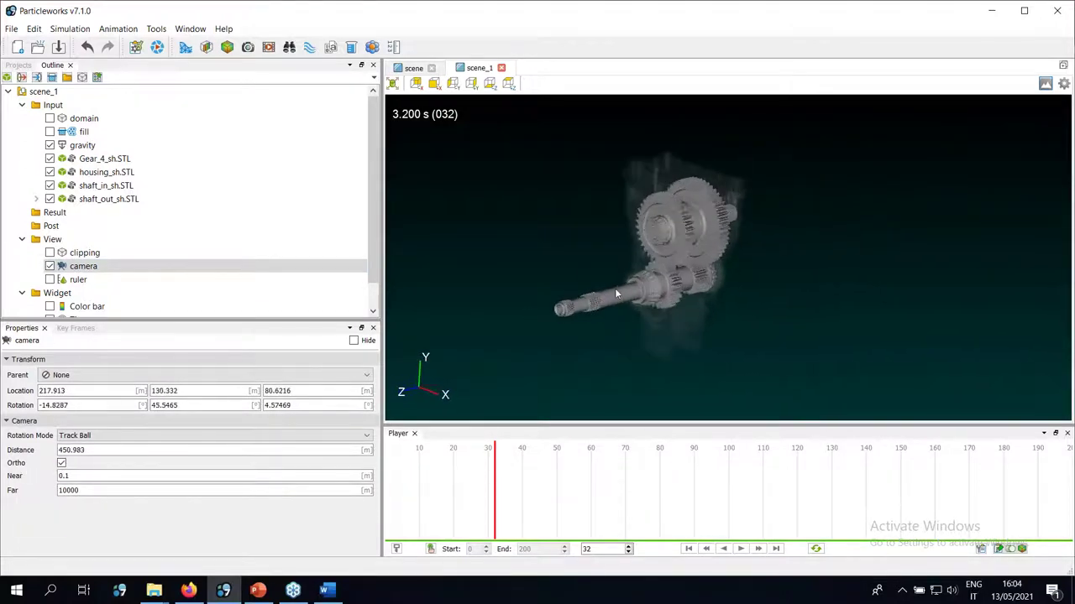
pyautogui.scroll(2, 614, 288)
# Collapse the Input, View and Widget groups in the scene outline
pyautogui.click(22, 105)
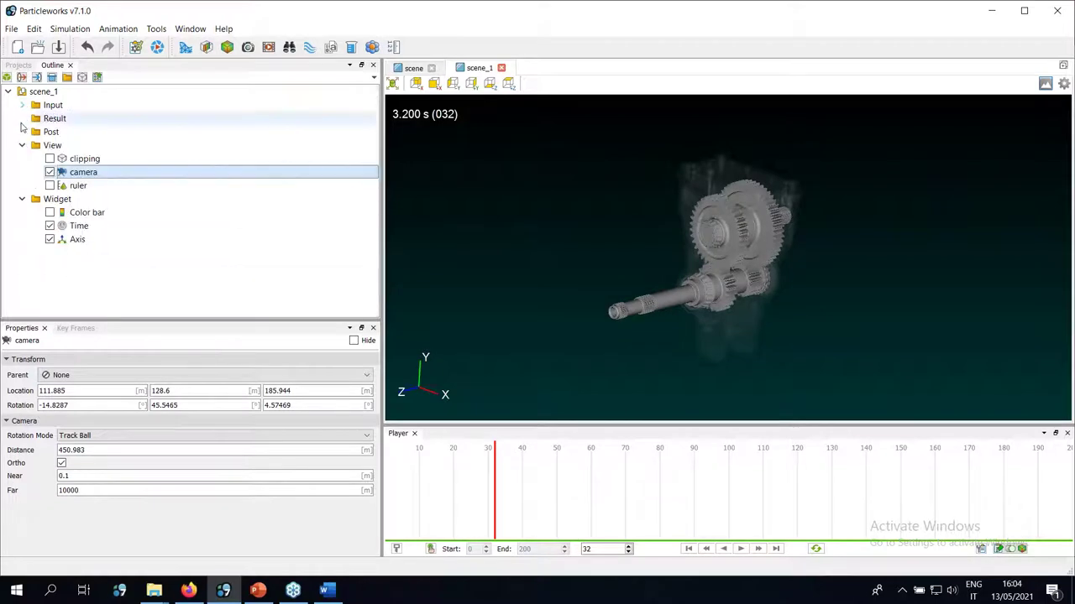
pyautogui.click(22, 146)
pyautogui.click(22, 159)
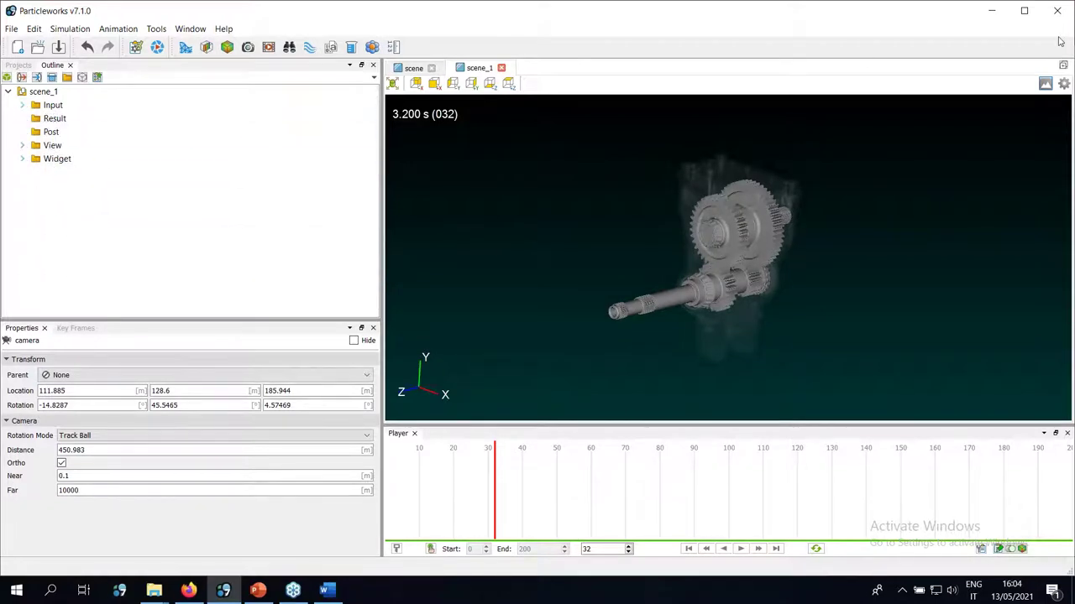
# In the scene's simulation options, enable the Courant Limiter and set the Collision Distance to 0.9
pyautogui.click(1063, 86)
pyautogui.scroll(-3, 784, 230)
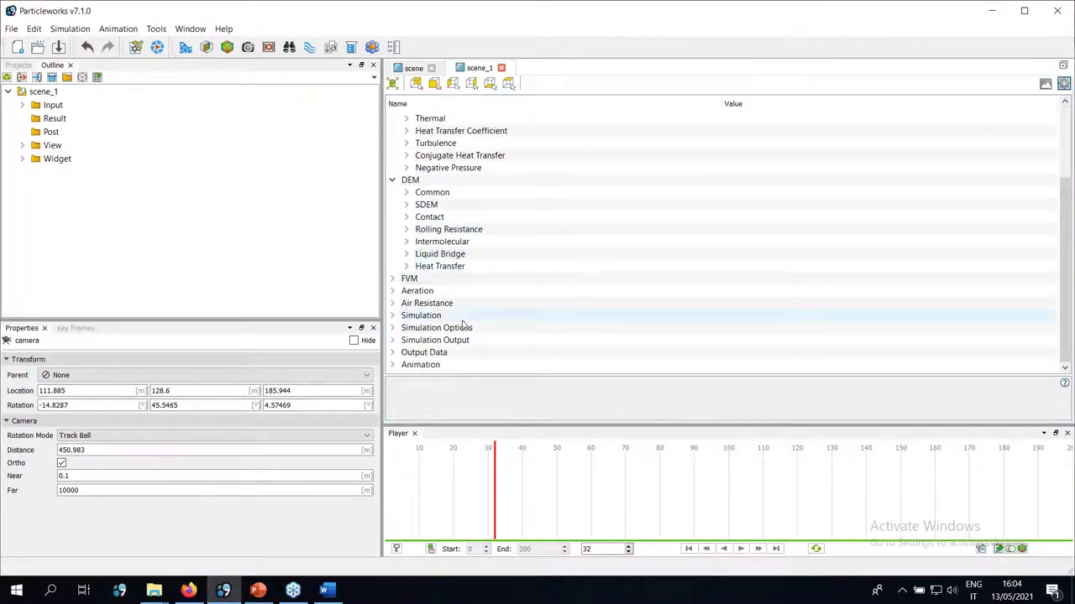
pyautogui.doubleClick(453, 339)
pyautogui.doubleClick(449, 328)
pyautogui.scroll(-4, 722, 243)
pyautogui.click(729, 217)
pyautogui.click(729, 217)
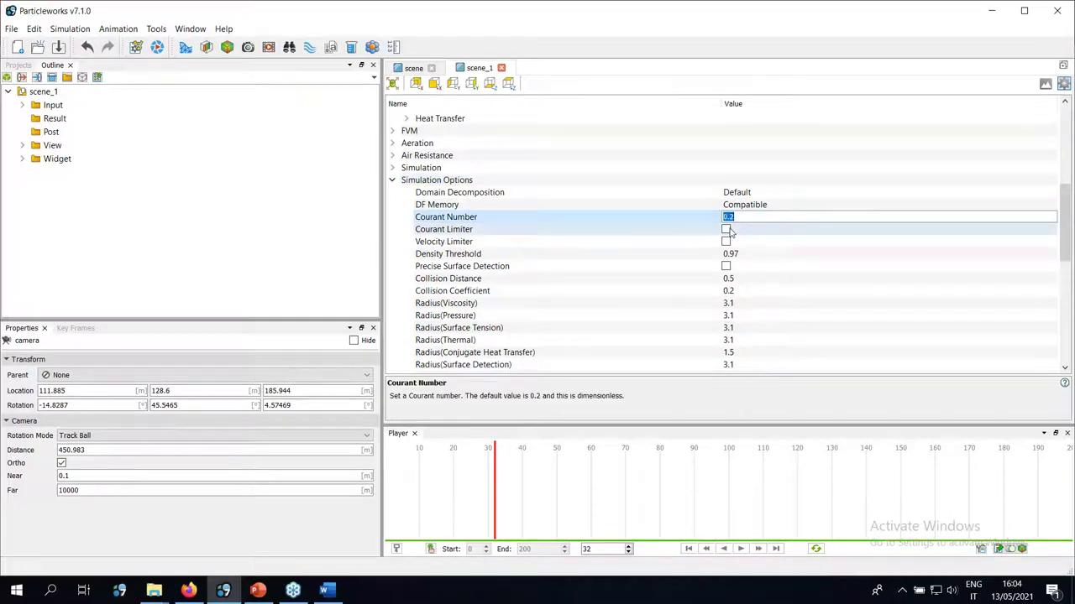
pyautogui.click(728, 231)
pyautogui.click(726, 229)
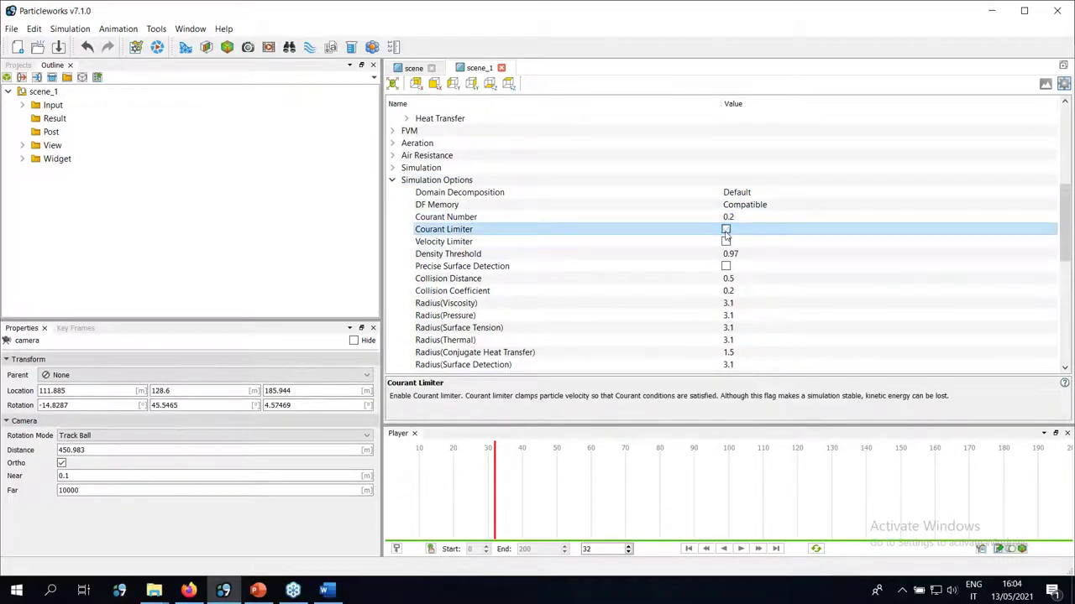
pyautogui.doubleClick(728, 279)
pyautogui.write('0.9')
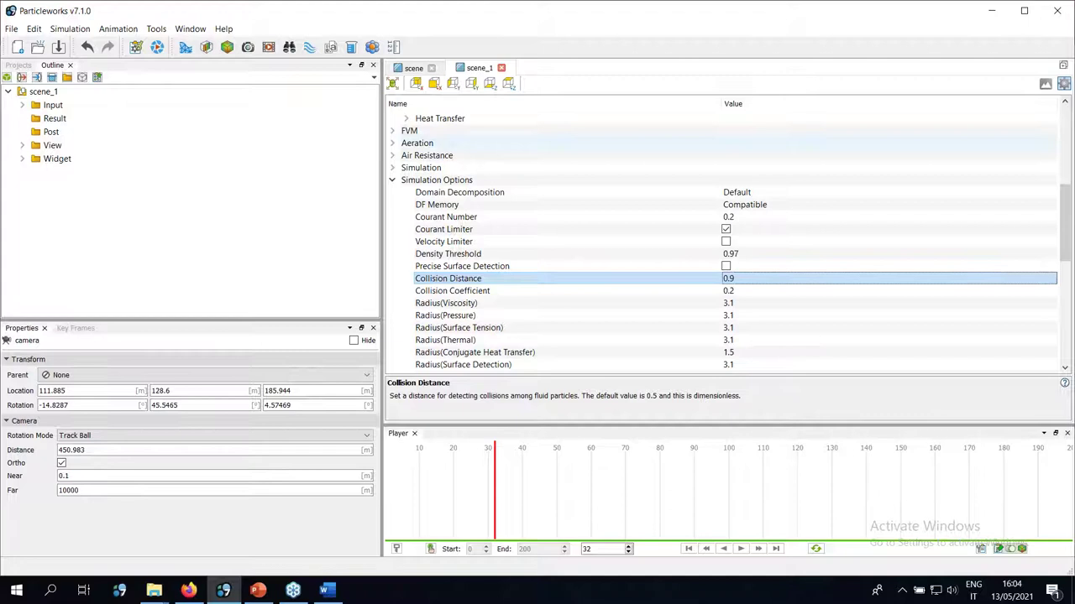
# Return to the 3D view and play the animation to check the motion of the whole gear train
pyautogui.click(1045, 83)
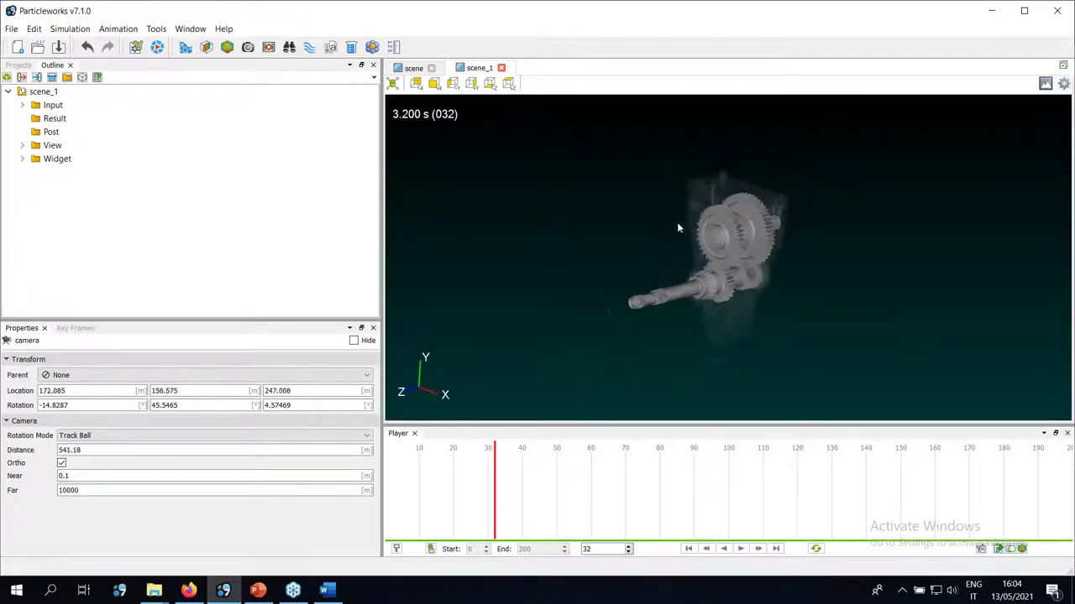
pyautogui.scroll(3, 702, 336)
pyautogui.click(741, 549)
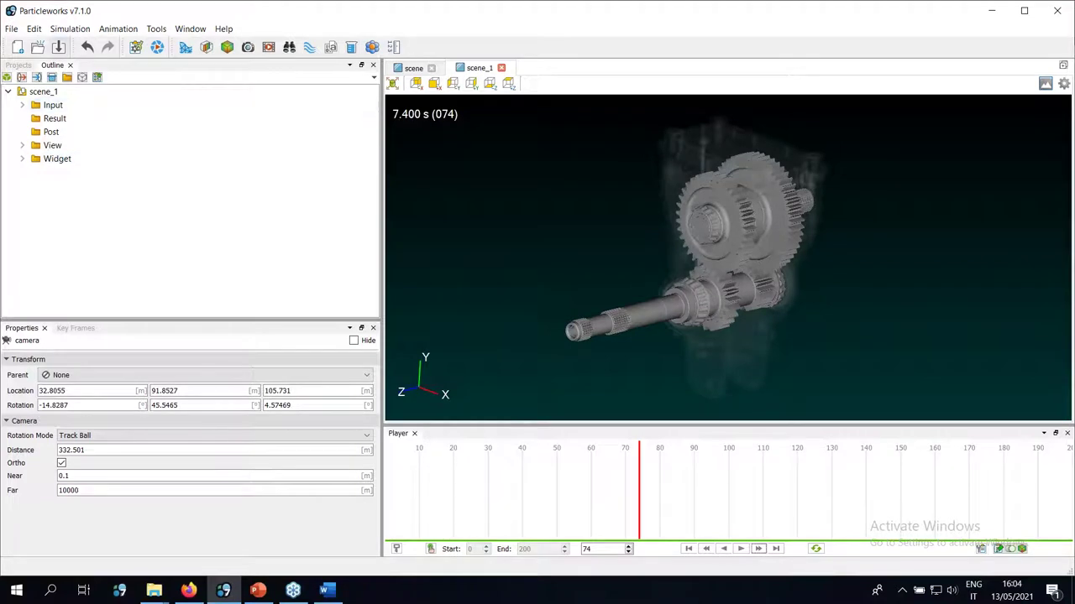
# Open the run settings and set the length unit to mm, the volume unit to liter and the particle size to 2 mm
pyautogui.click(136, 48)
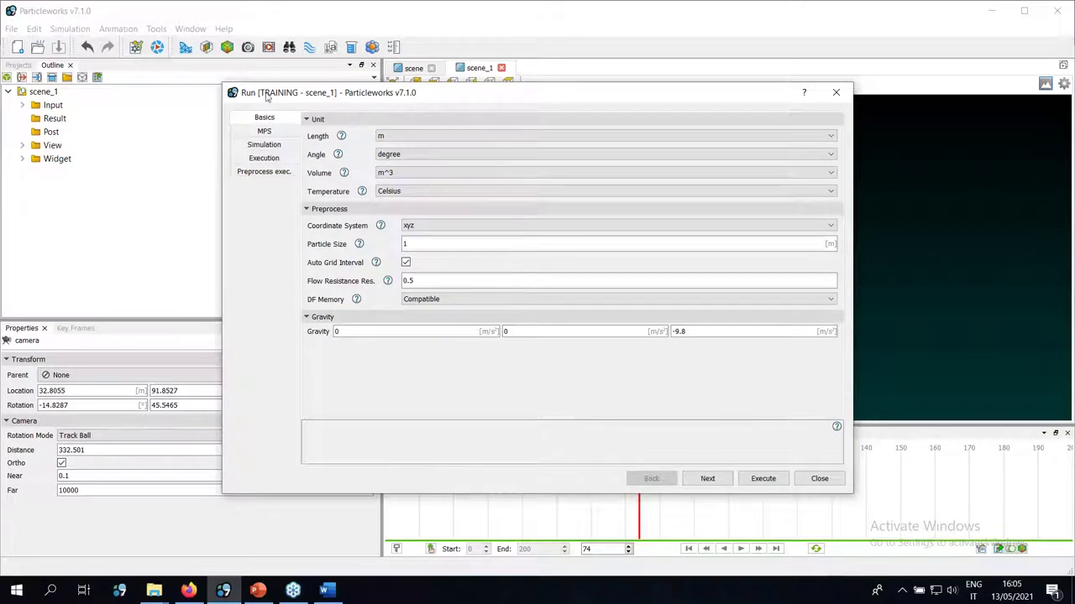
pyautogui.moveTo(319, 77); pyautogui.dragTo(321, 20)
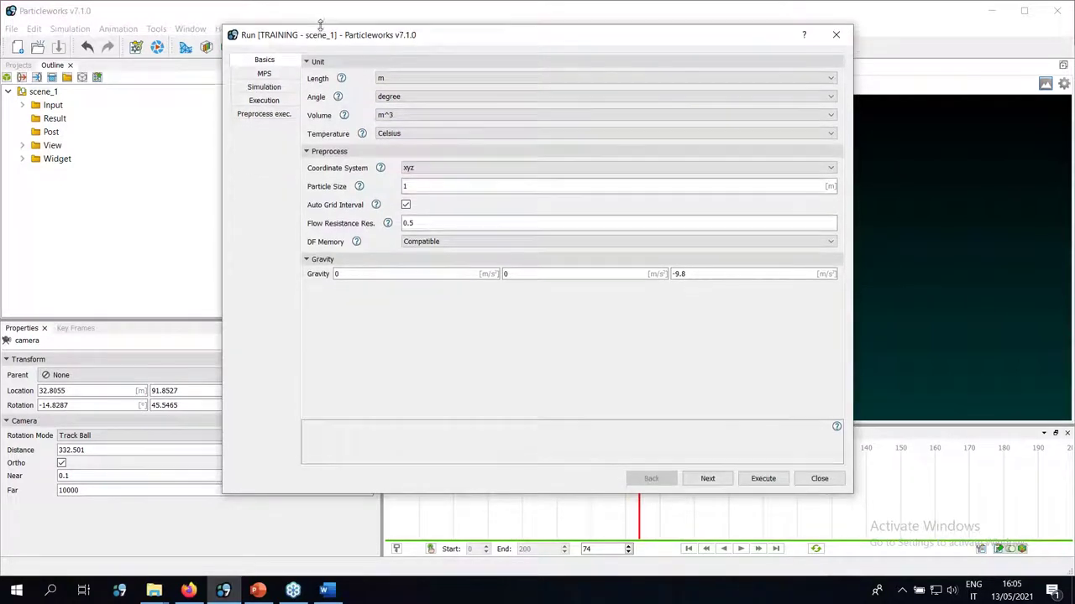
pyautogui.click(424, 80)
pyautogui.click(408, 97)
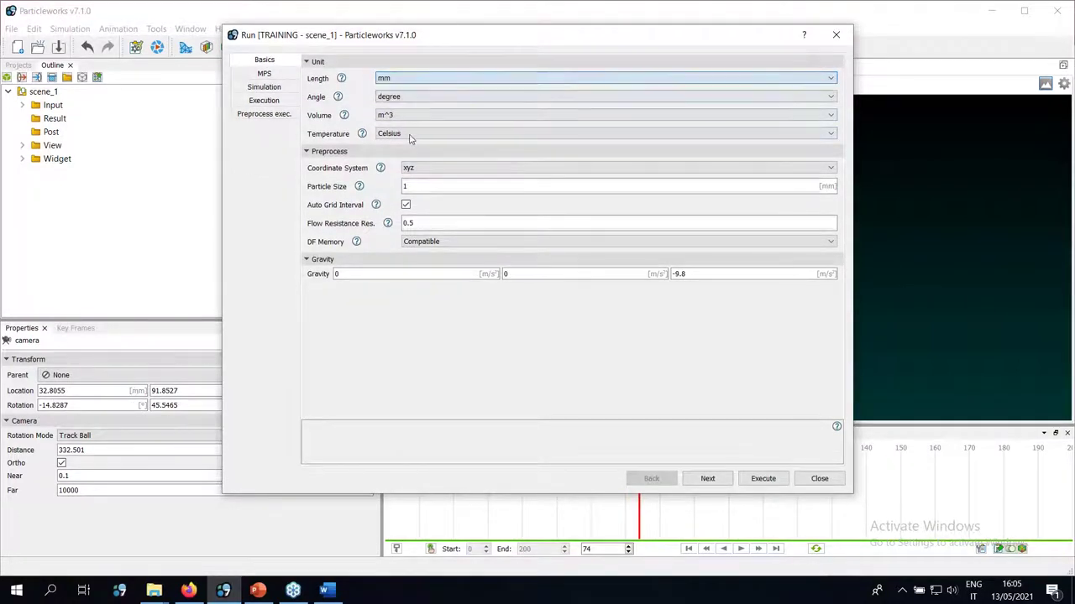
pyautogui.click(396, 115)
pyautogui.click(396, 135)
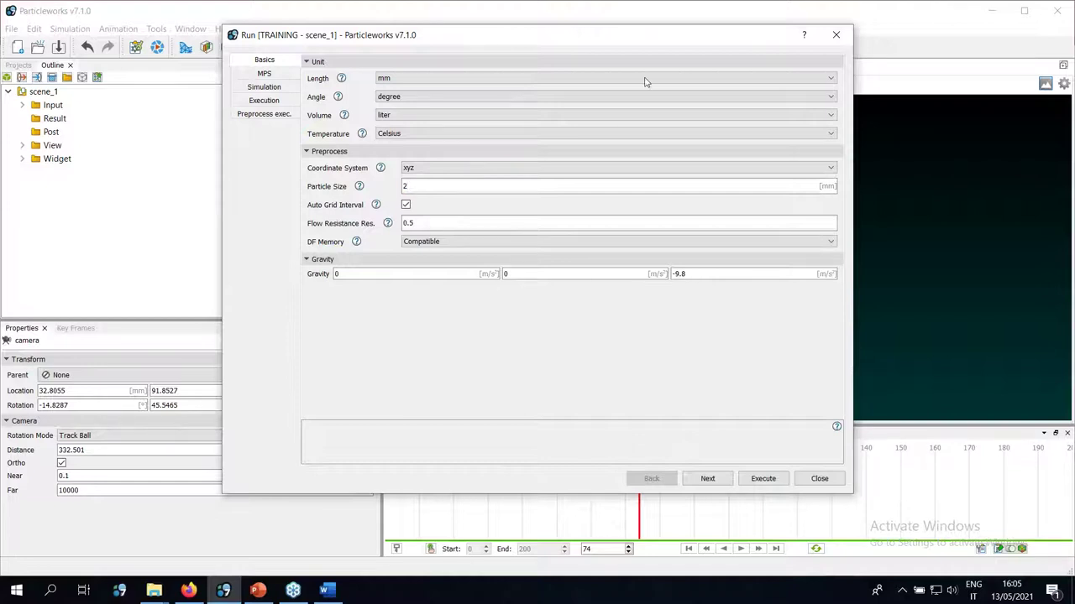
# Set the gravity vector to 0, -9.81, 0 m/s² and continue to the MPS settings
pyautogui.moveTo(607, 33); pyautogui.dragTo(682, 268)
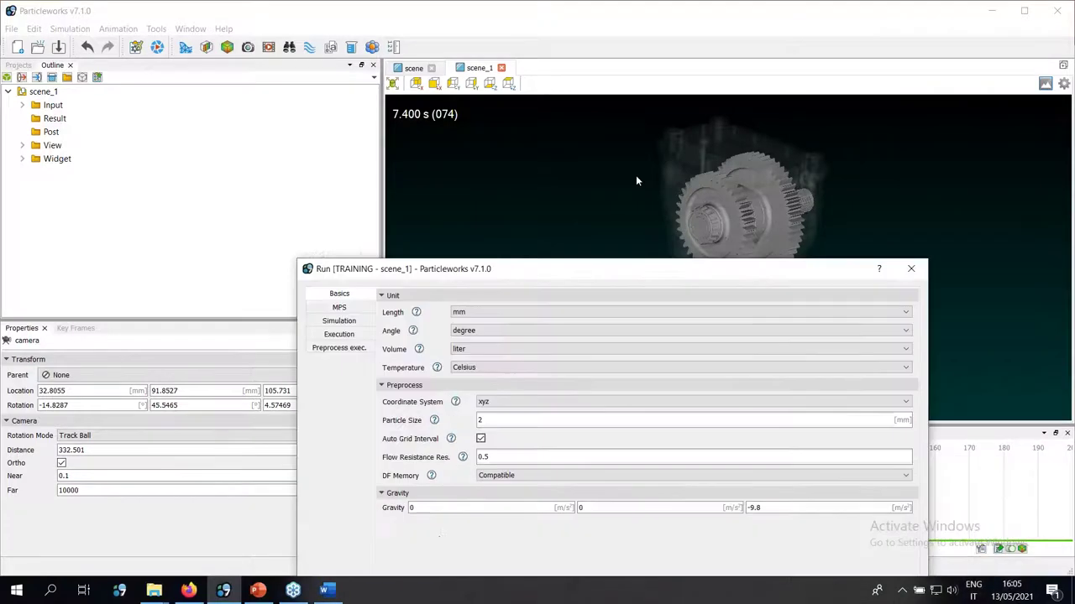
pyautogui.moveTo(635, 181); pyautogui.dragTo(556, 67)
pyautogui.doubleClick(481, 307)
pyautogui.write('-9.81')
pyautogui.press('Tab')
pyautogui.write('0')
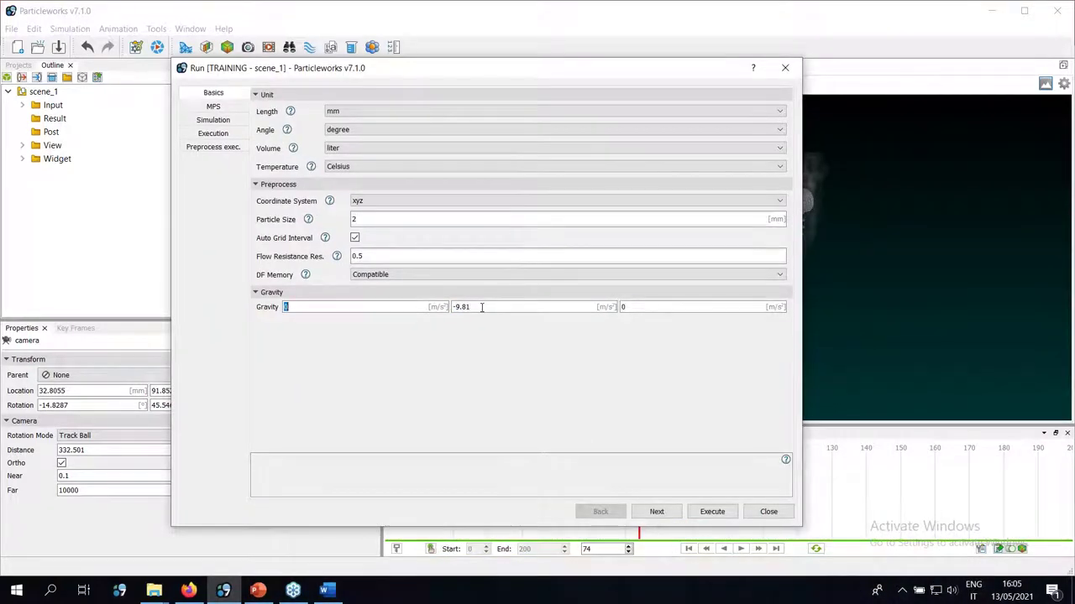
pyautogui.moveTo(536, 76); pyautogui.dragTo(533, 51)
pyautogui.click(652, 487)
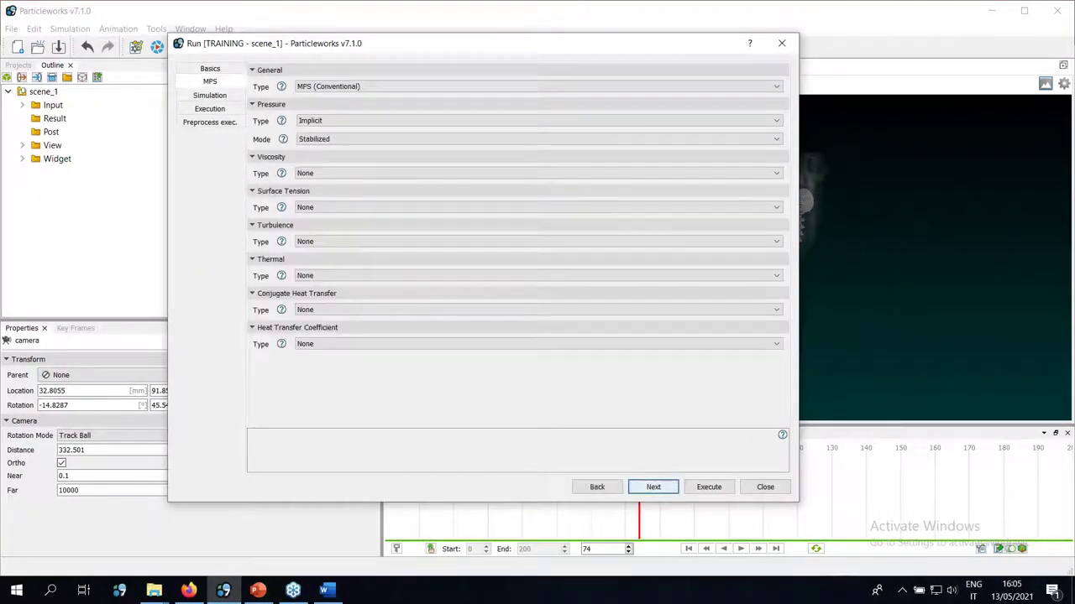
# Set the pressure calculation to Explicit with a speed of sound of 50 m/s
pyautogui.click(340, 121)
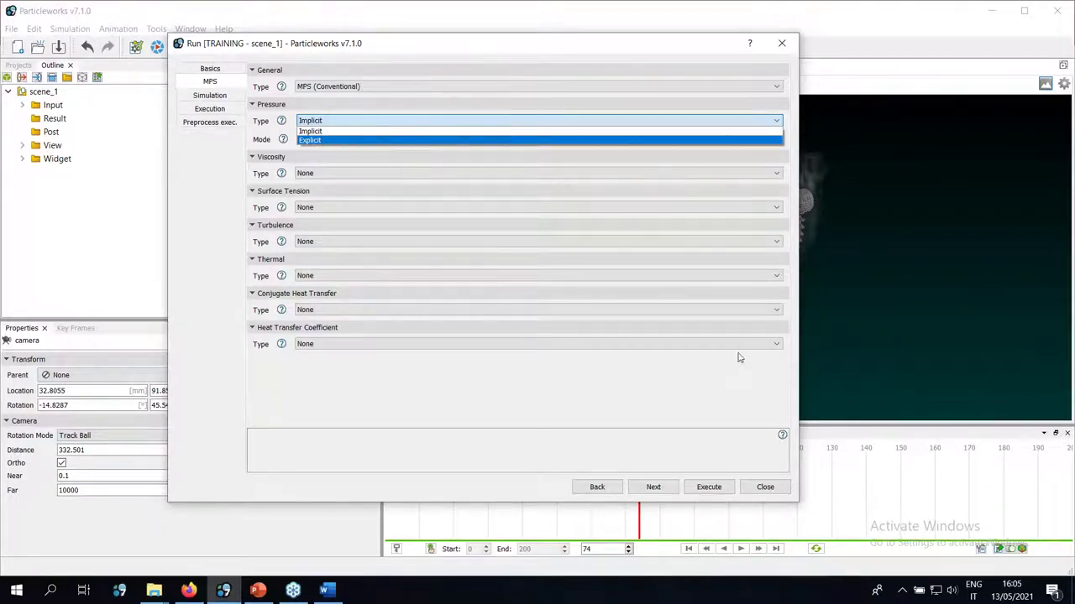
pyautogui.click(315, 140)
pyautogui.doubleClick(349, 157)
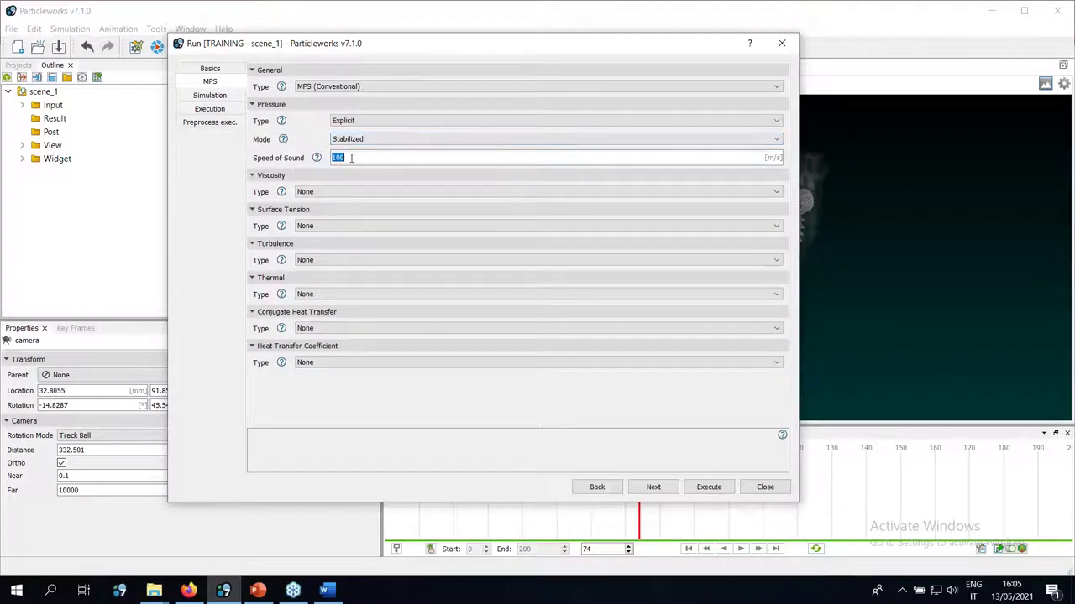
pyautogui.write('50')
pyautogui.doubleClick(367, 158)
pyautogui.press('Return')
pyautogui.doubleClick(367, 159)
pyautogui.click(383, 157)
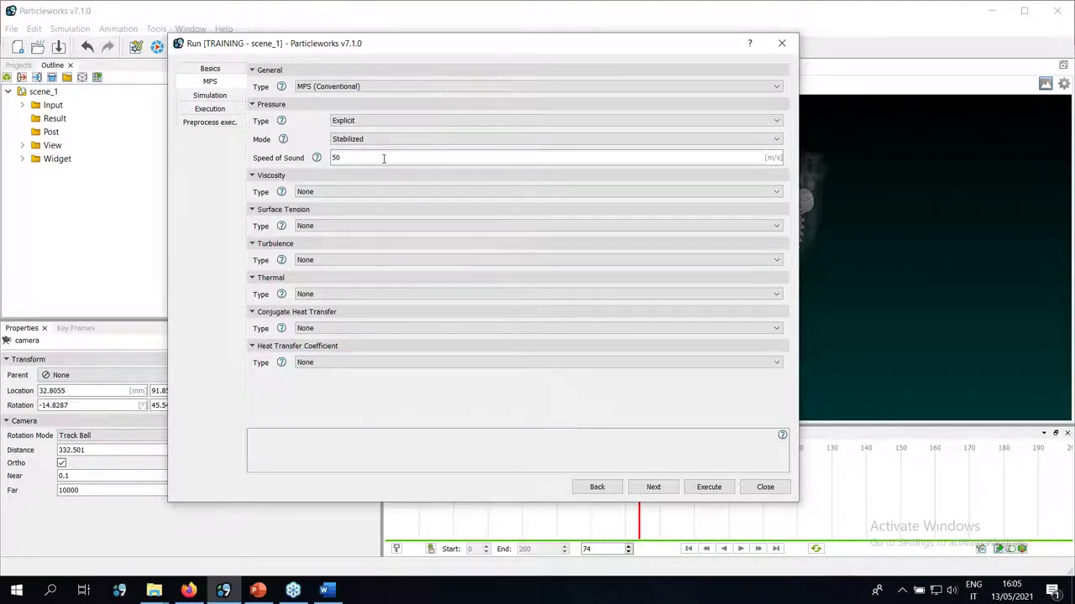
# Set viscosity to Explicit and surface tension to CSF with Fluid as target physical property, and continue to the simulation settings
pyautogui.click(347, 193)
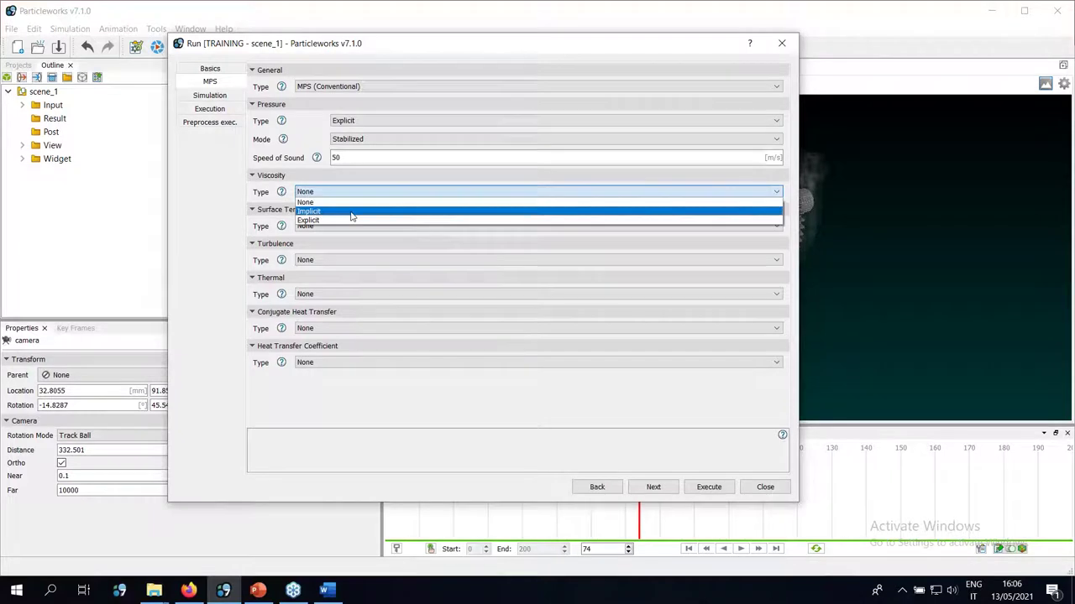
pyautogui.click(344, 208)
pyautogui.click(307, 227)
pyautogui.click(315, 254)
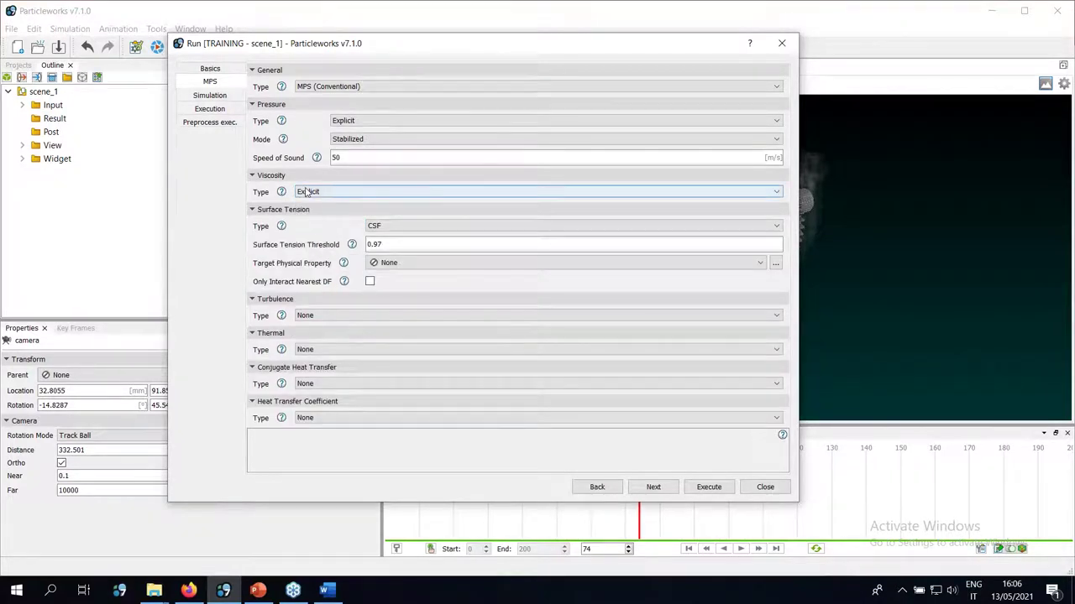
pyautogui.click(388, 262)
pyautogui.click(390, 282)
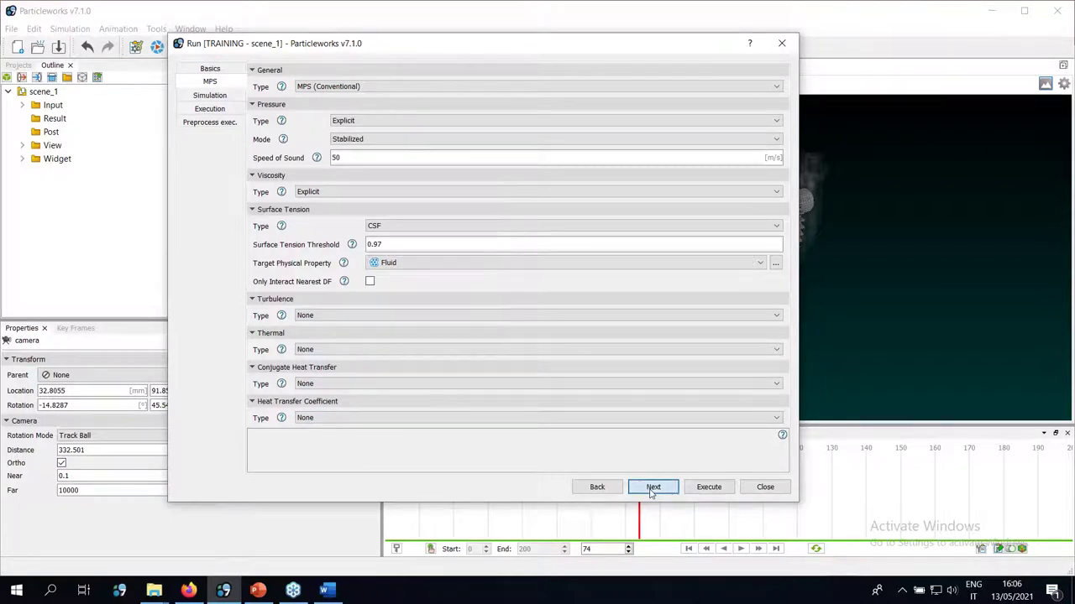
pyautogui.click(652, 488)
# Set the initial dt to 7e-05 s and the file output interval time to 0.01 s
pyautogui.doubleClick(322, 86)
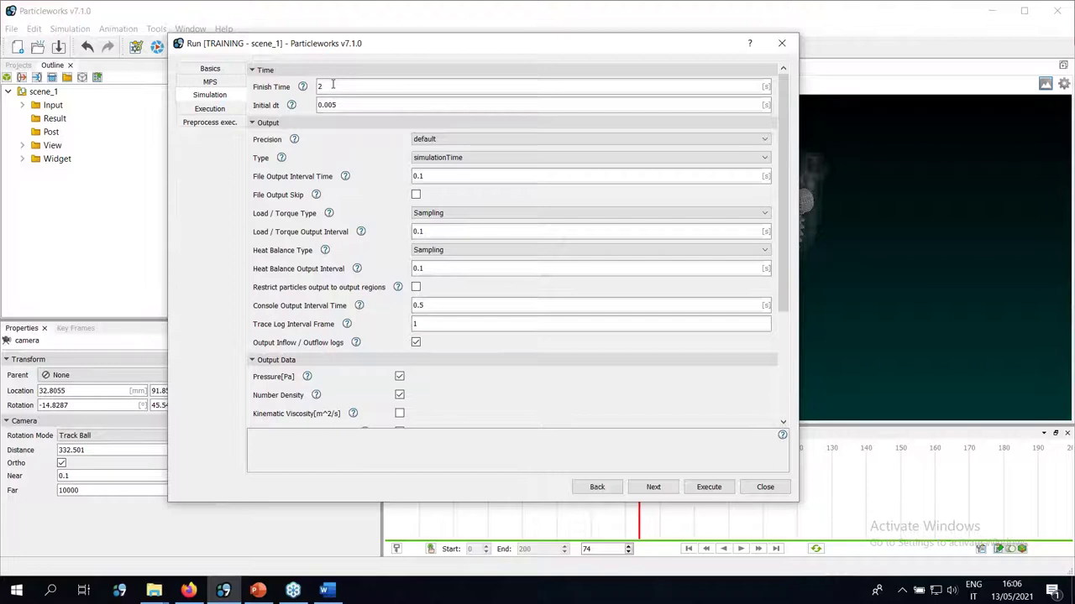
pyautogui.press('Tab')
pyautogui.write('7')
pyautogui.press('Tab')
pyautogui.press('Tab')
pyautogui.press('Tab')
pyautogui.press('Tab')
pyautogui.write('0.01')
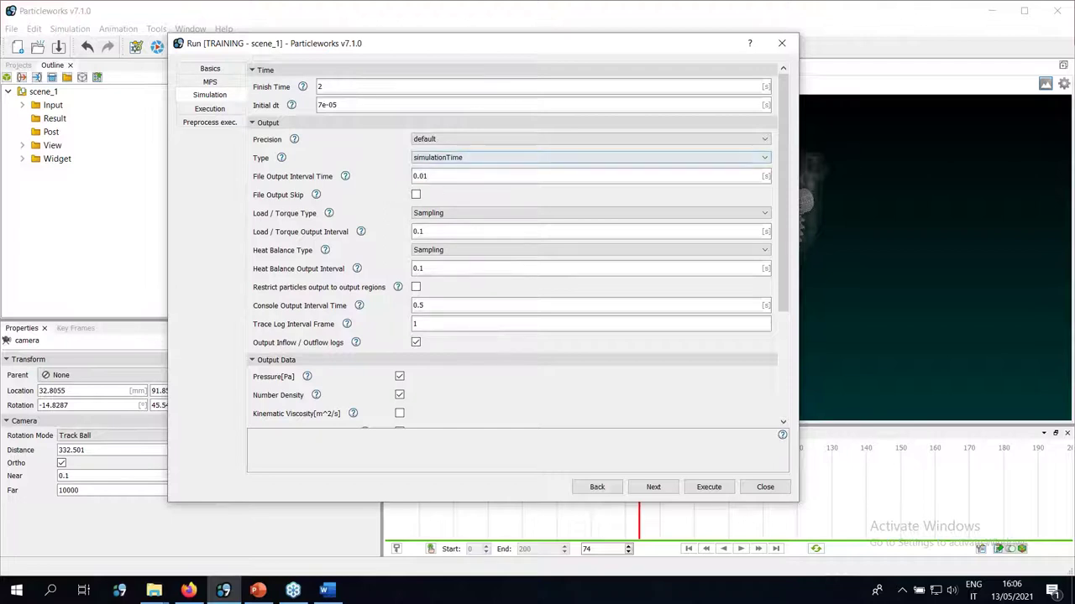
# Set the load/torque output interval to 0.01 s and the load/torque type to TimeAveraged
pyautogui.click(466, 234)
pyautogui.write('0.01')
pyautogui.moveTo(569, 52); pyautogui.dragTo(413, 20)
pyautogui.doubleClick(325, 147)
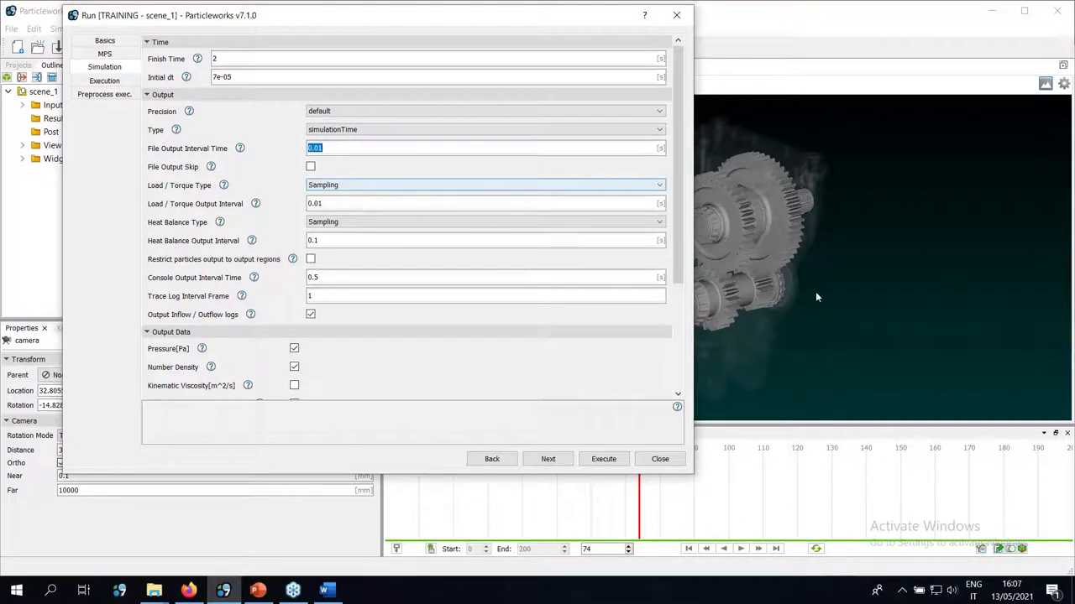
pyautogui.click(401, 189)
pyautogui.click(388, 196)
pyautogui.doubleClick(341, 202)
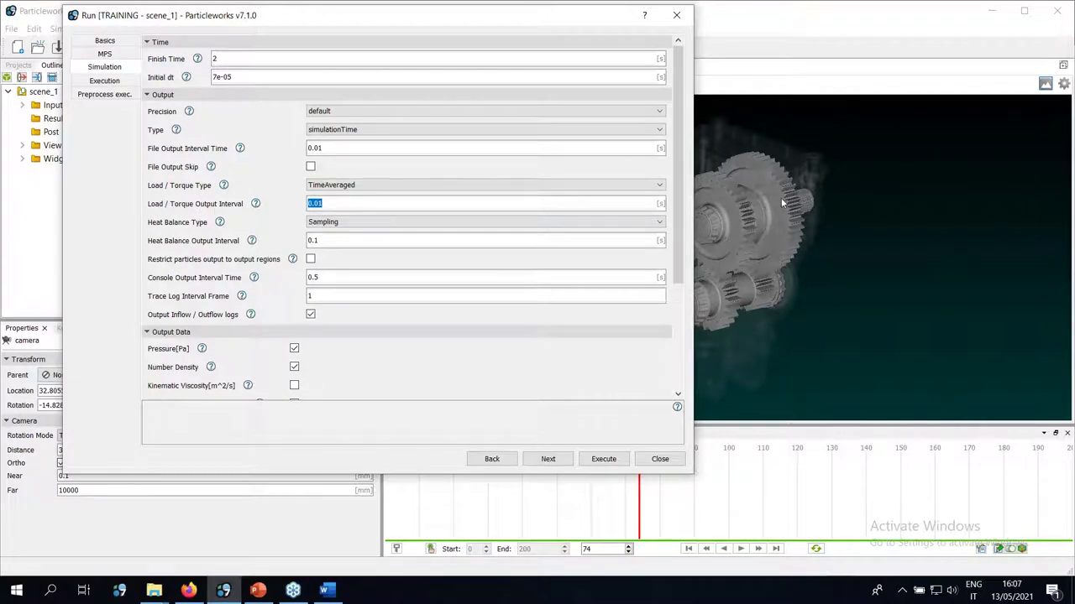
# Review the output data options and go back through the earlier run settings pages
pyautogui.scroll(-3, 217, 283)
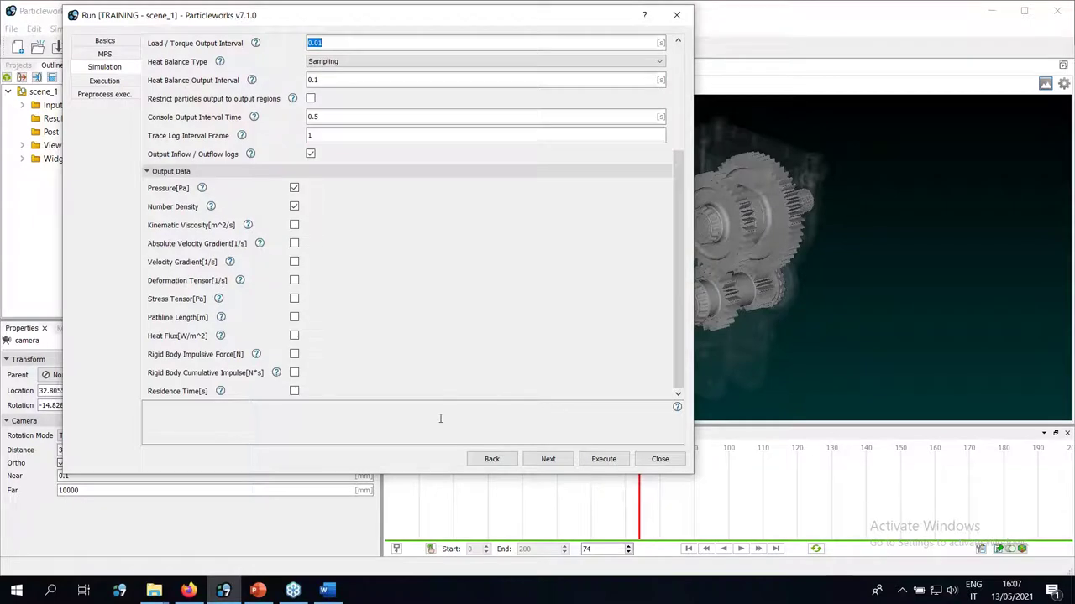
pyautogui.scroll(3, 440, 418)
pyautogui.click(491, 460)
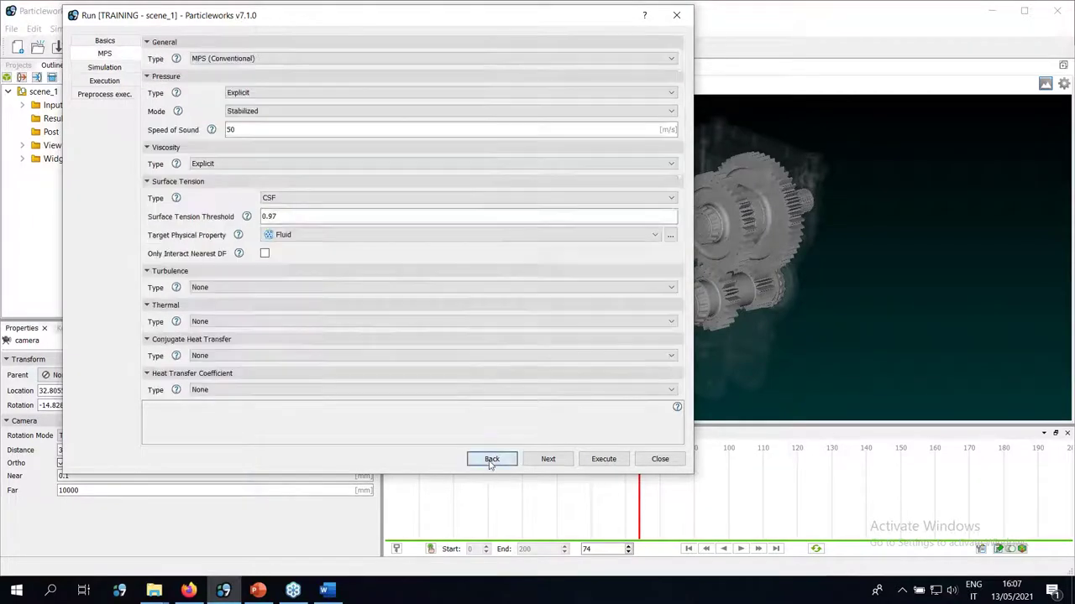
pyautogui.click(491, 460)
# Configure the execution as Preprocess & Simulation with 2 preprocessing cores and single precision, and start the run
pyautogui.click(547, 460)
pyautogui.click(548, 459)
pyautogui.click(547, 459)
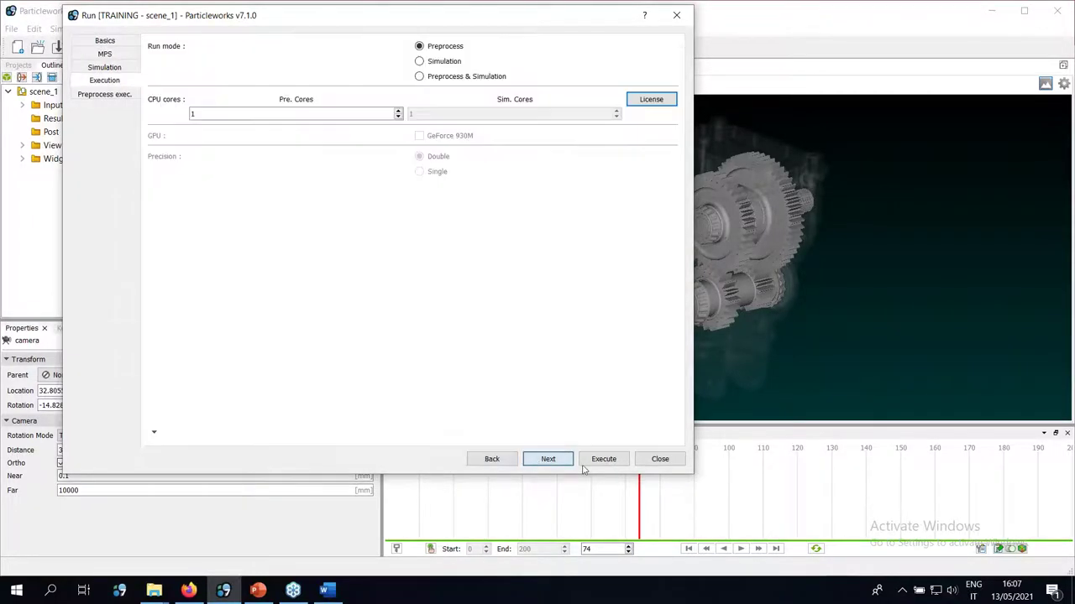
pyautogui.click(419, 76)
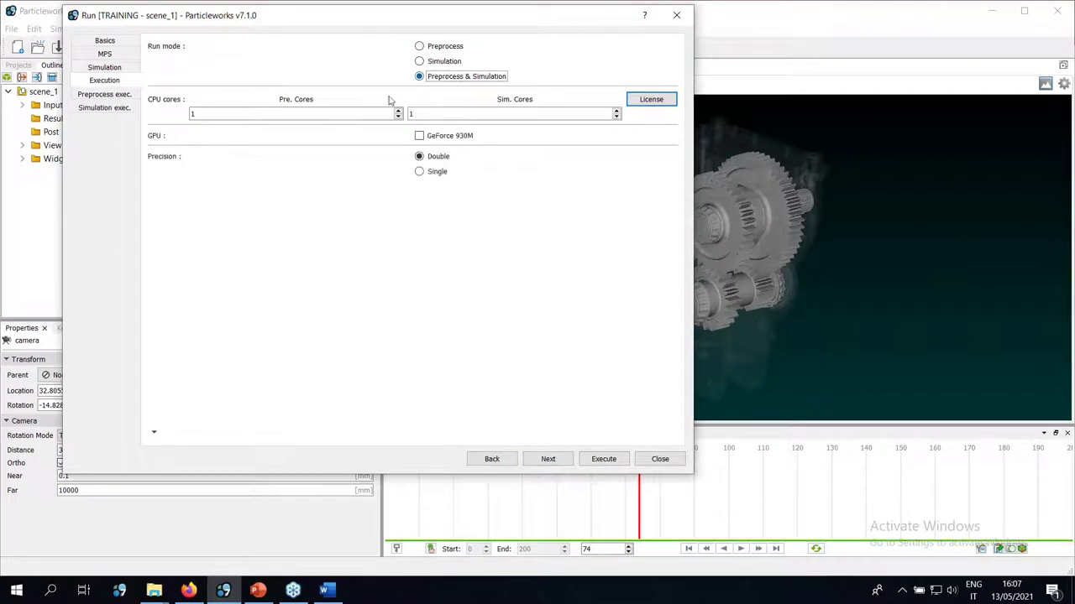
pyautogui.doubleClick(301, 116)
pyautogui.write('2')
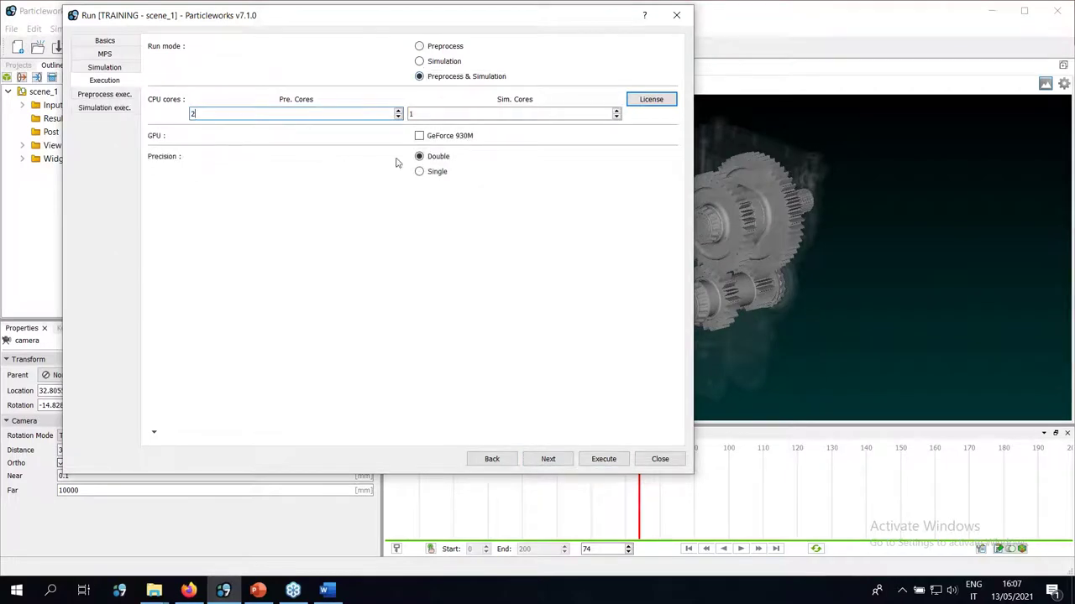
pyautogui.click(420, 172)
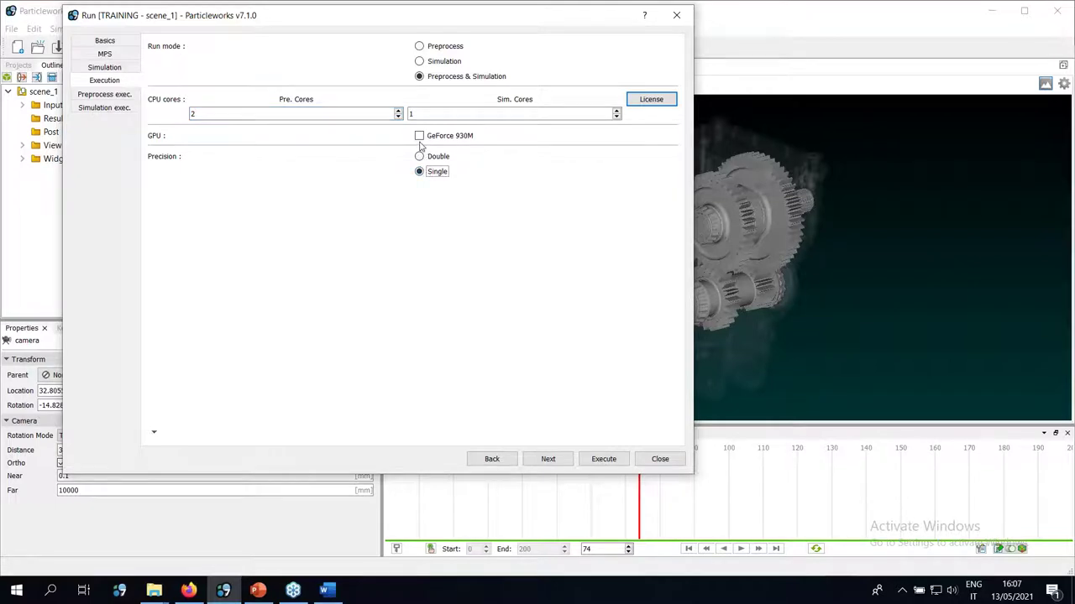
pyautogui.click(547, 460)
pyautogui.click(588, 458)
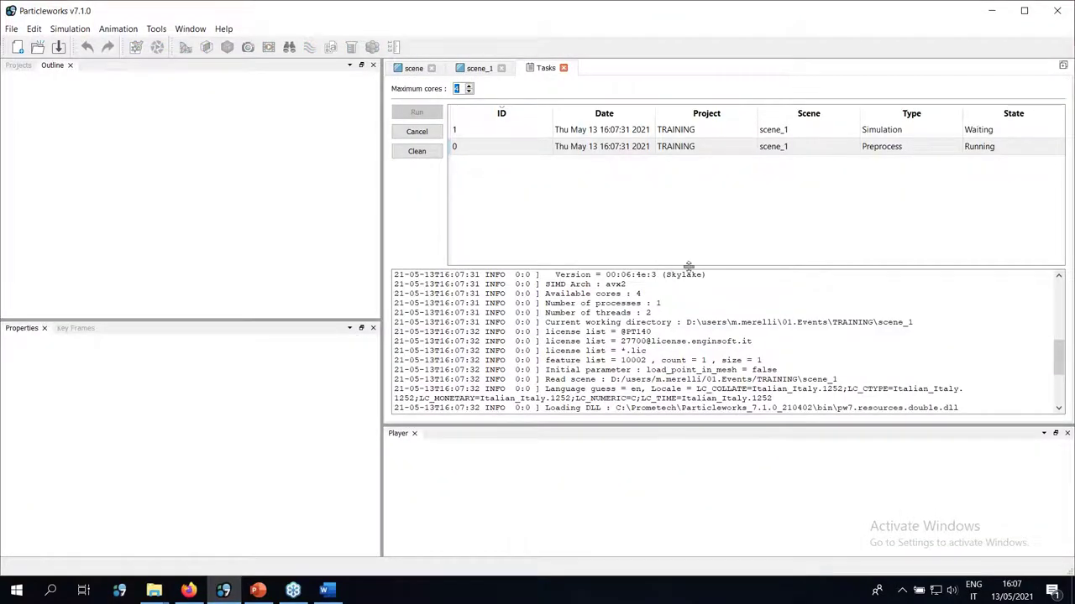
# Enlarge the task log and examine the preprocess entries for the distance function file written for shaft_in_sh.STL
pyautogui.moveTo(680, 267); pyautogui.dragTo(677, 222)
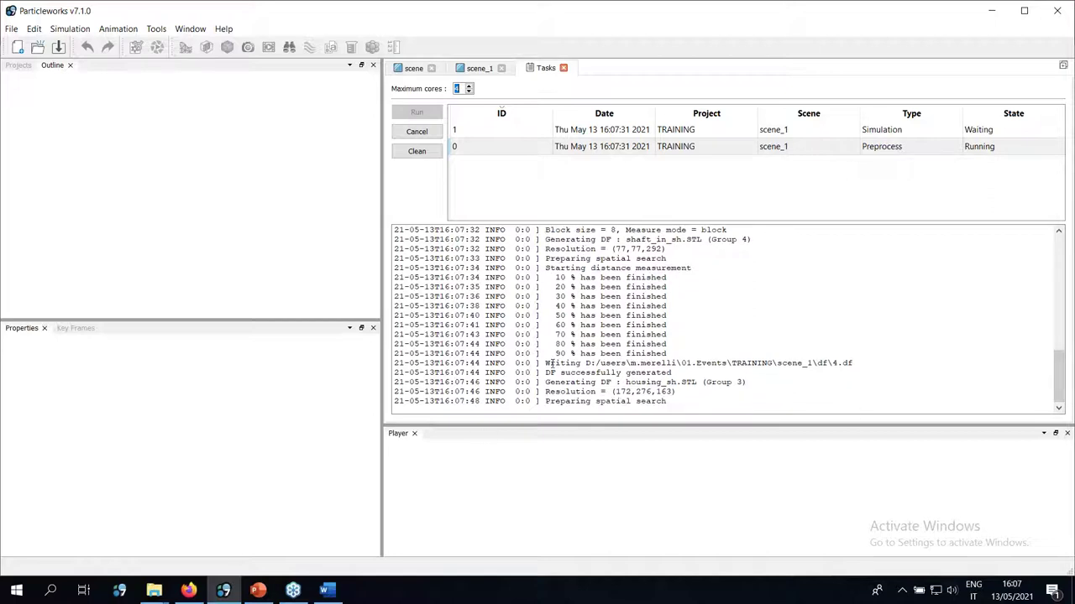
pyautogui.click(552, 363)
pyautogui.click(890, 136)
pyautogui.click(882, 149)
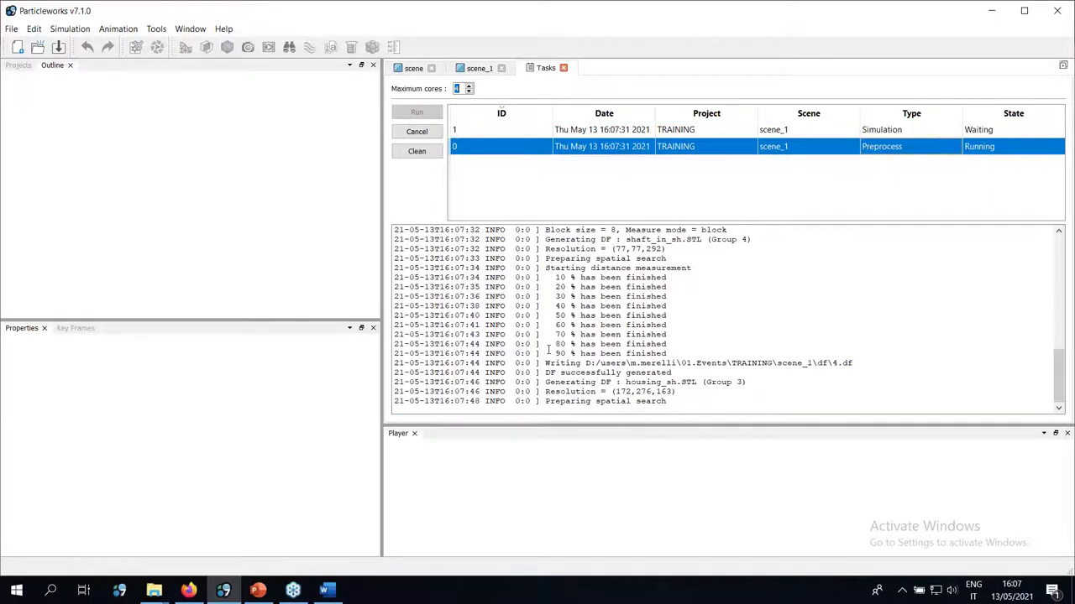
pyautogui.moveTo(545, 363); pyautogui.dragTo(855, 354)
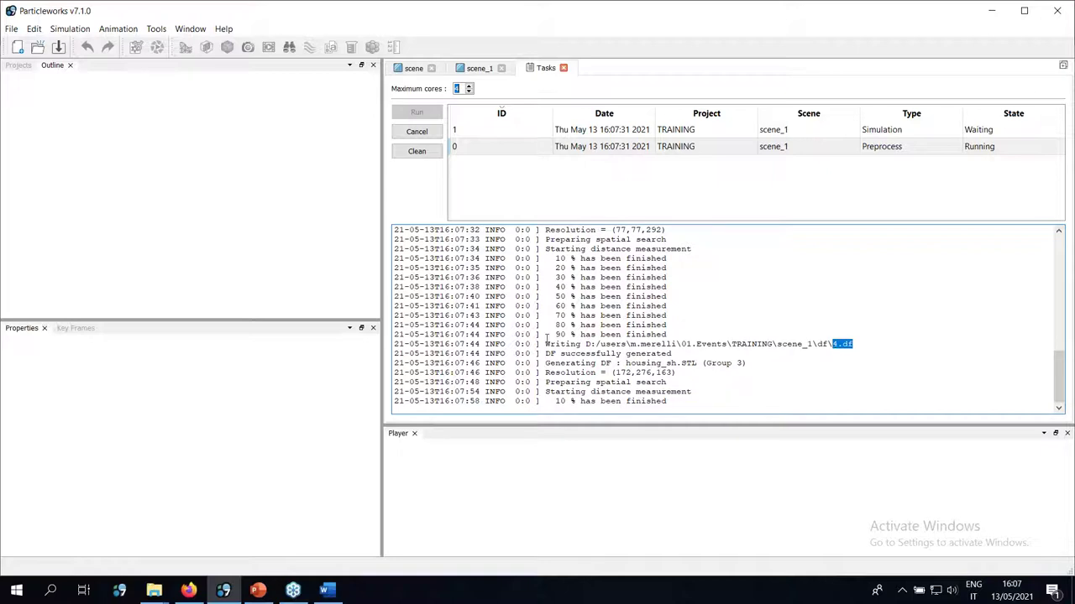
pyautogui.moveTo(542, 344); pyautogui.dragTo(879, 347)
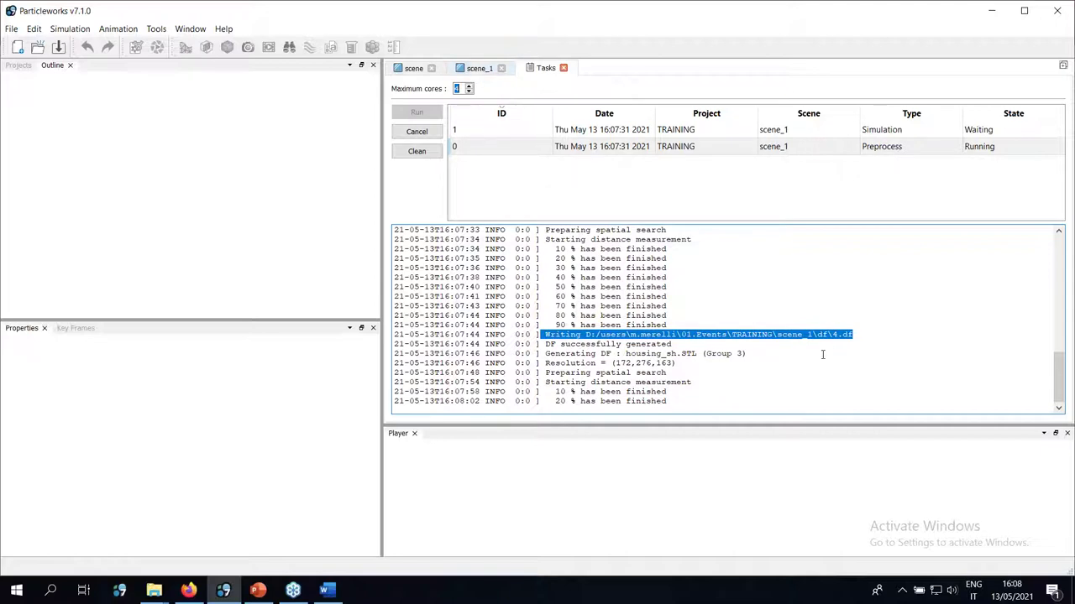
pyautogui.doubleClick(846, 335)
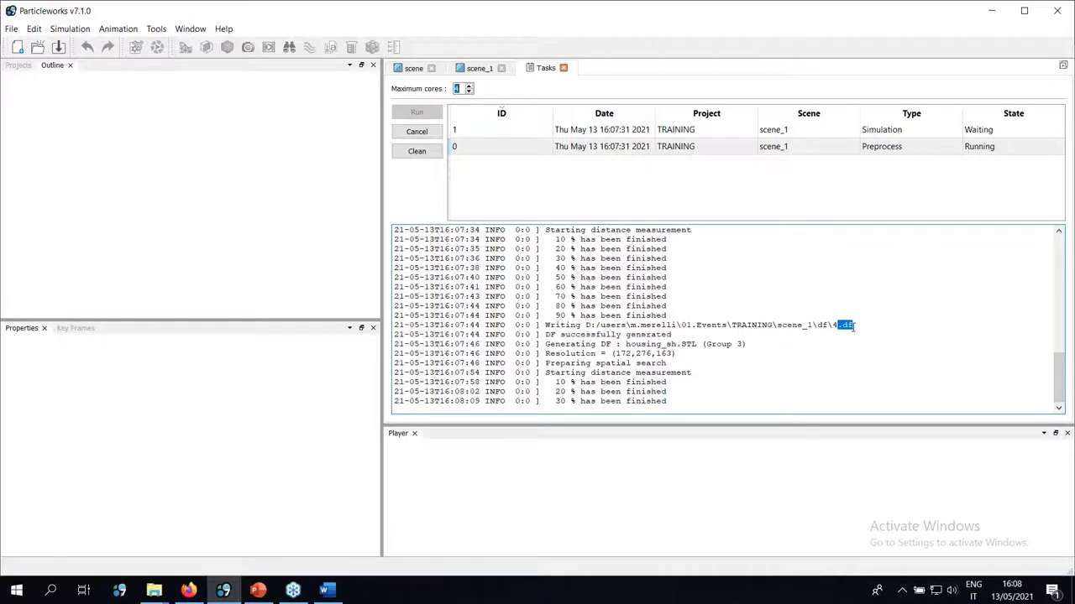
pyautogui.moveTo(831, 325); pyautogui.dragTo(860, 325)
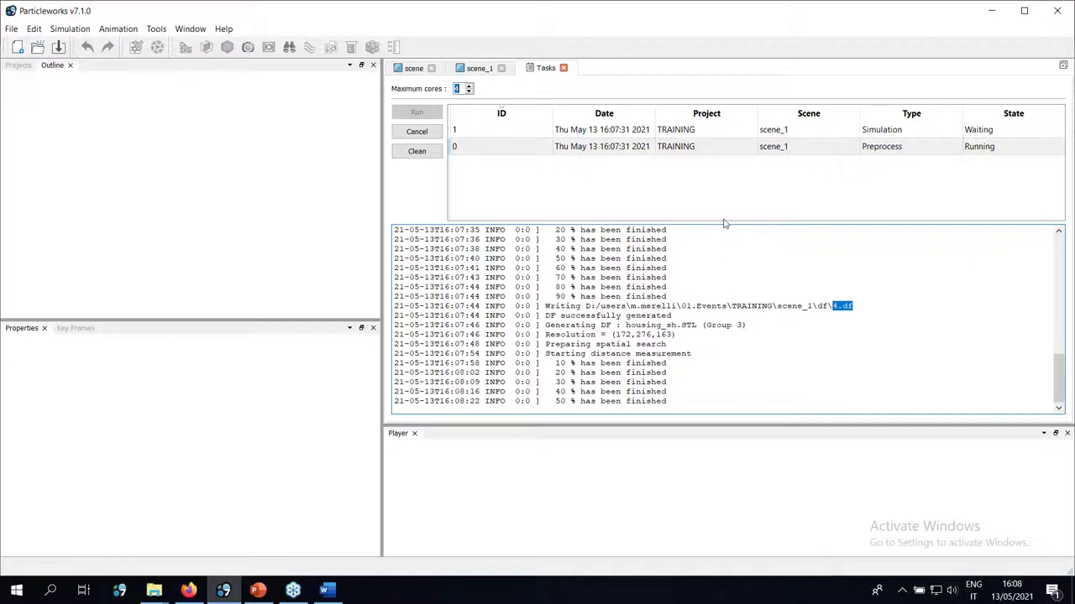
# Show the fill object in the scene_1 3D view and inspect its position relative to the gears
pyautogui.click(477, 68)
pyautogui.moveTo(708, 317); pyautogui.dragTo(476, 130)
pyautogui.click(545, 68)
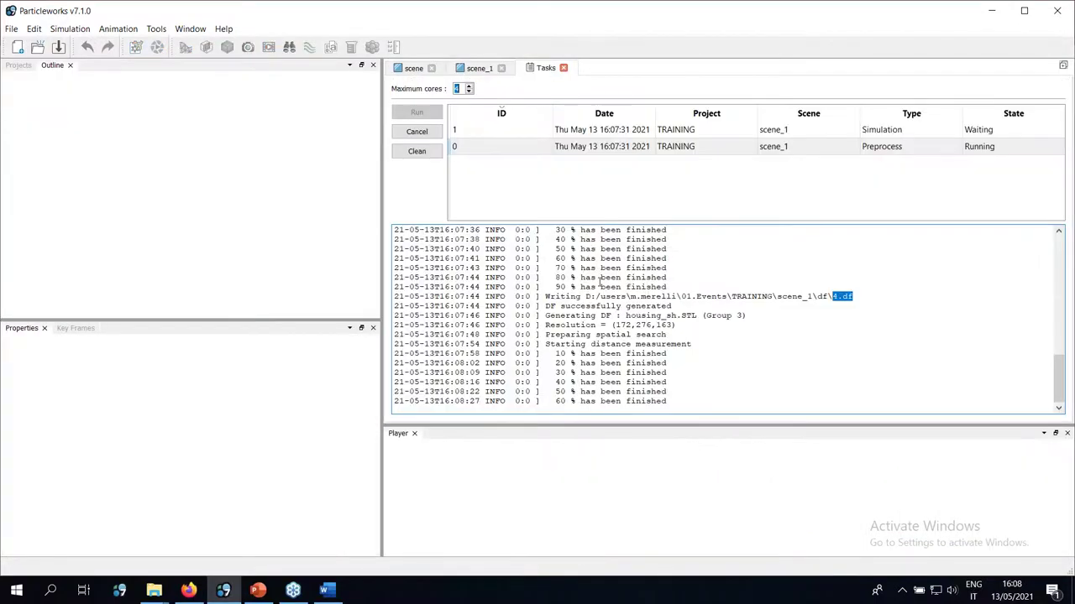
pyautogui.click(482, 73)
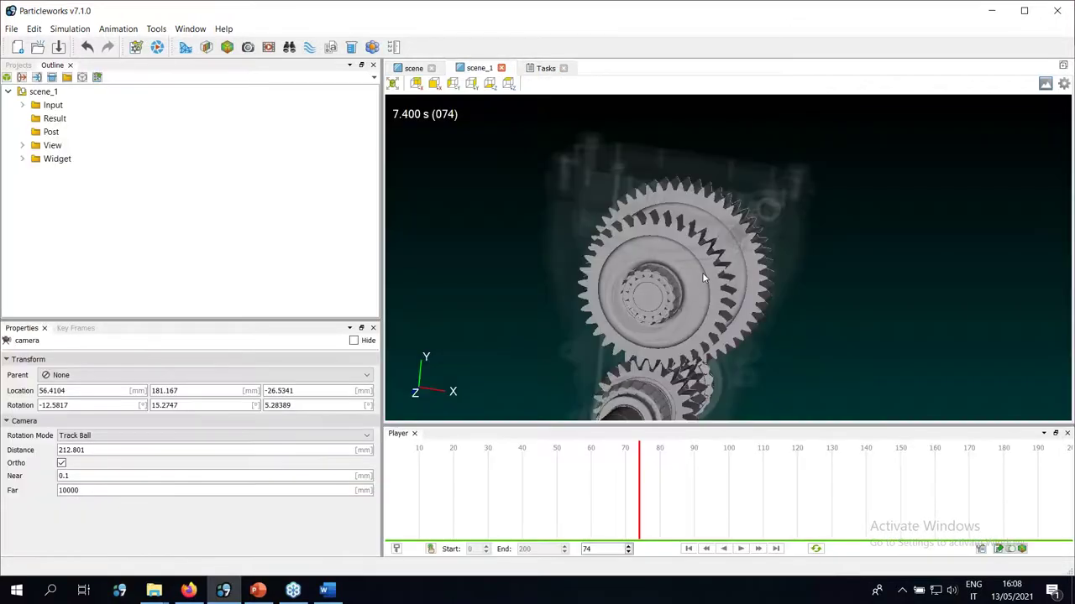
pyautogui.moveTo(716, 194); pyautogui.dragTo(664, 252)
pyautogui.click(22, 105)
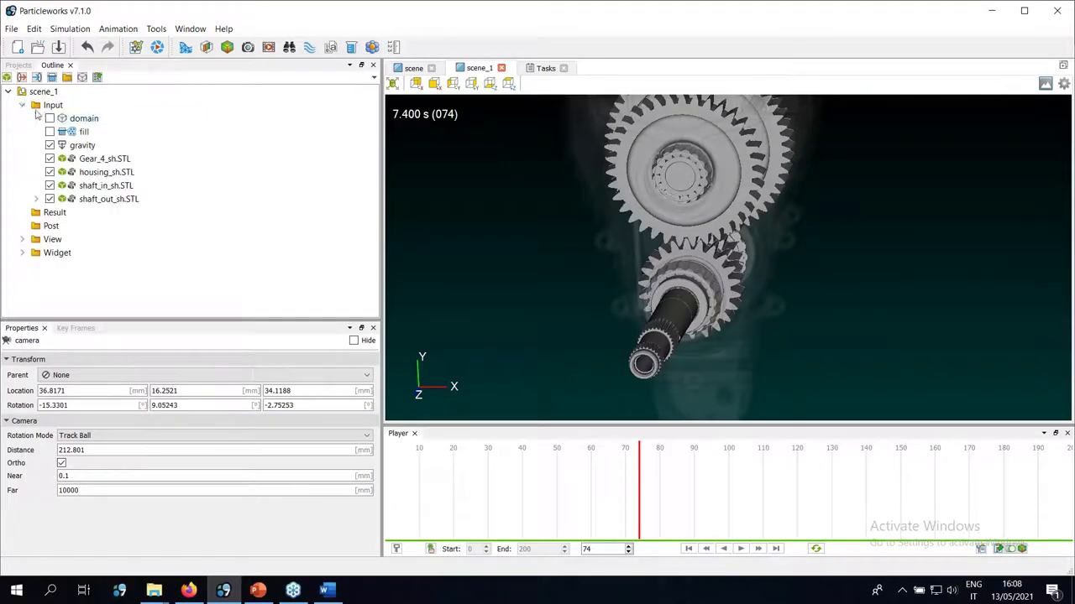
pyautogui.click(77, 132)
pyautogui.click(49, 131)
pyautogui.moveTo(612, 237); pyautogui.dragTo(487, 121)
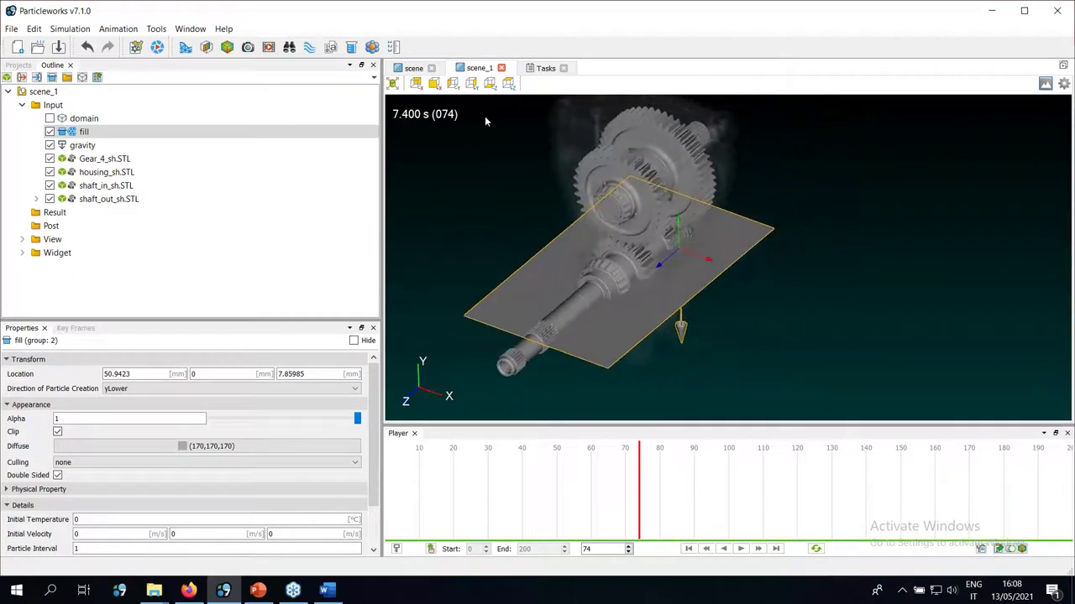
# Examine the preprocess task's log for the fill attempts and the number of generated fill particles
pyautogui.click(546, 69)
pyautogui.scroll(-5, 668, 339)
pyautogui.scroll(2, 668, 338)
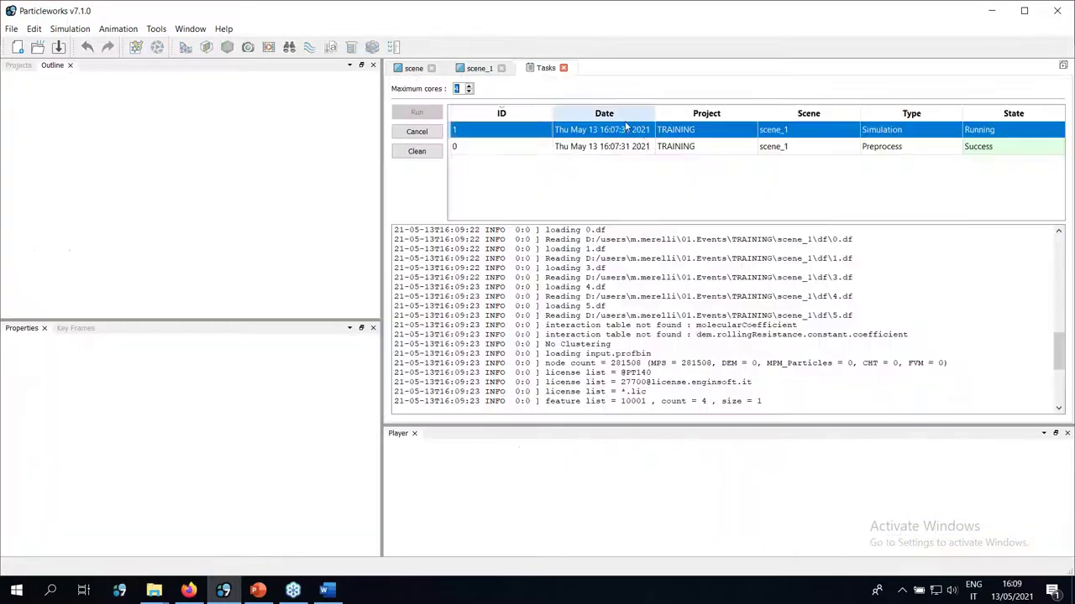
pyautogui.click(681, 149)
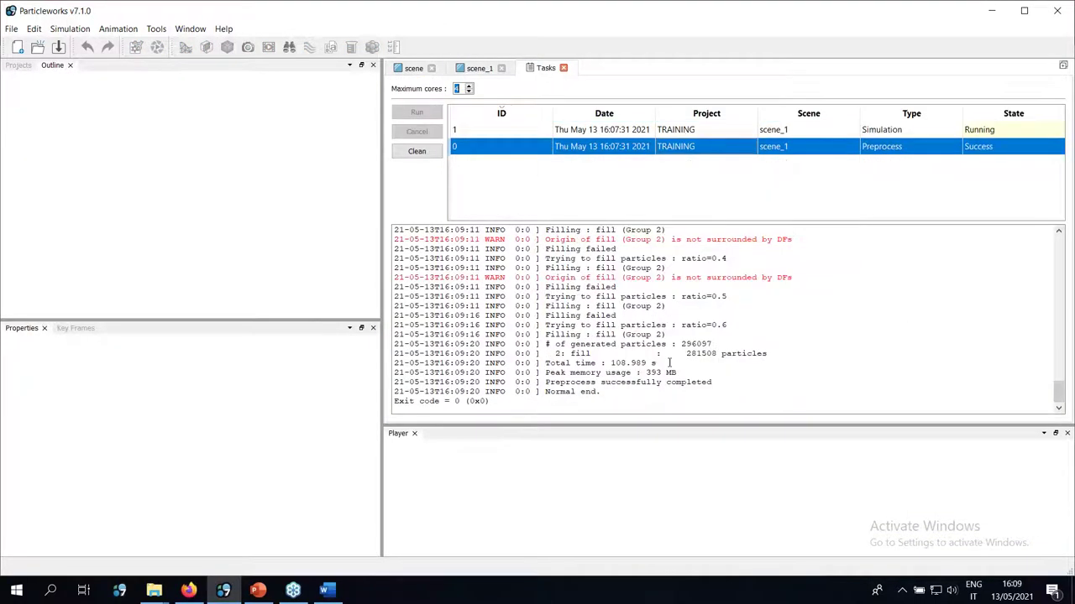
pyautogui.moveTo(560, 325); pyautogui.dragTo(794, 362)
pyautogui.click(794, 361)
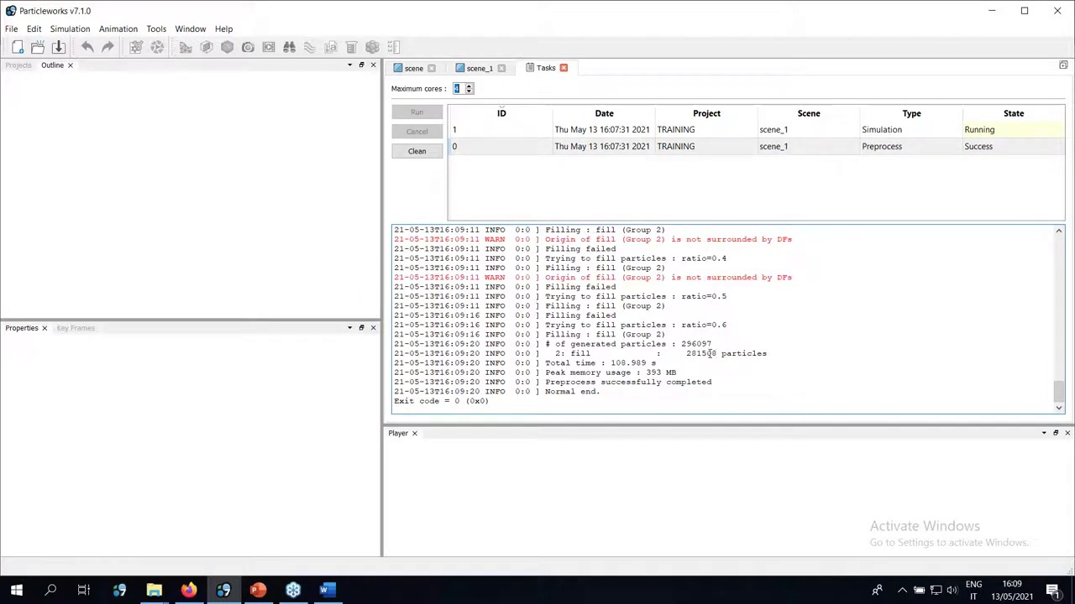
pyautogui.doubleClick(701, 353)
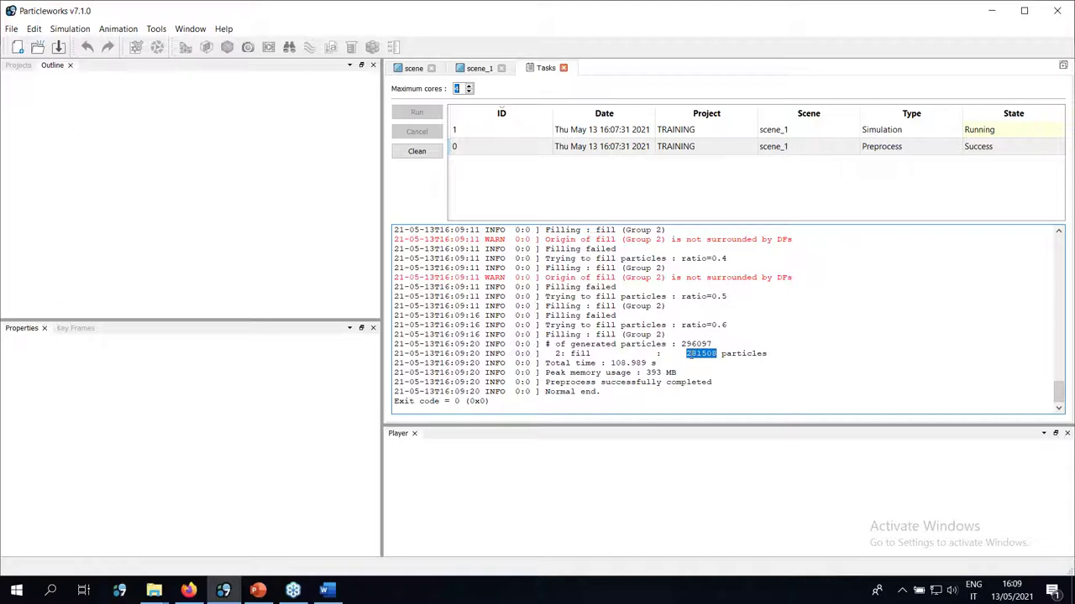
# Inspect the generated fluid particles around the lower gears in the scene_1 3D view
pyautogui.click(479, 68)
pyautogui.scroll(3, 608, 341)
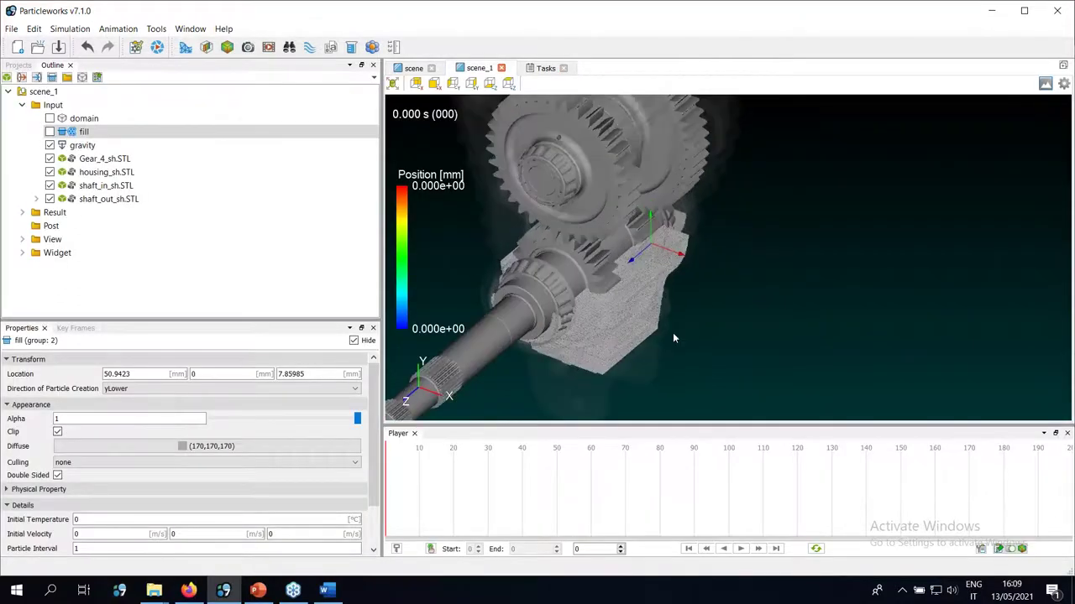
pyautogui.scroll(-1, 681, 326)
pyautogui.moveTo(655, 265); pyautogui.dragTo(697, 260)
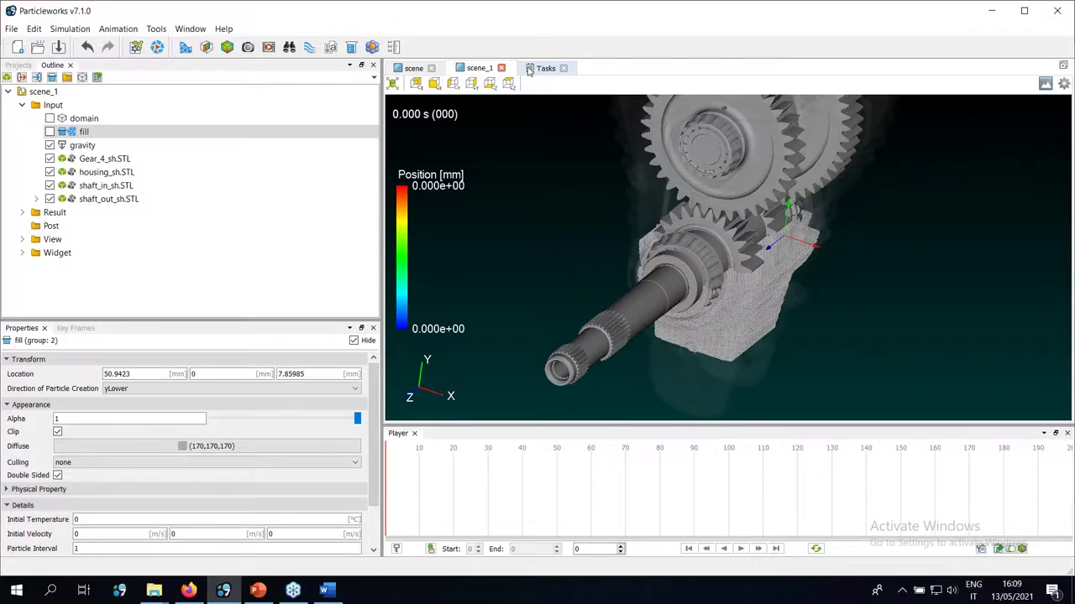
# Examine the running simulation task's log for the time step of the latest iteration
pyautogui.click(545, 68)
pyautogui.click(570, 132)
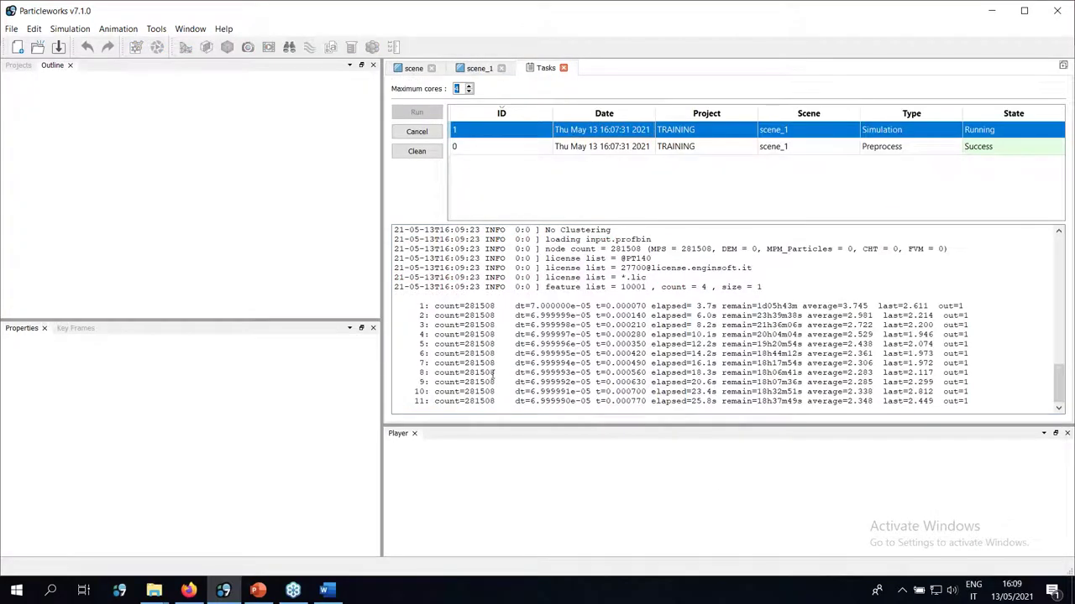
pyautogui.moveTo(520, 401); pyautogui.dragTo(591, 401)
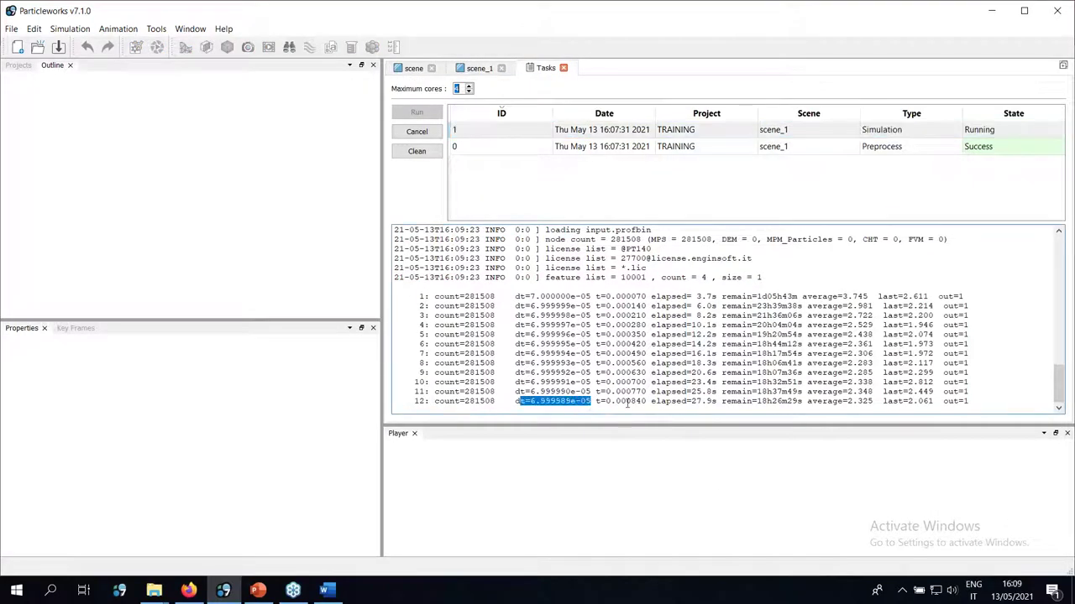
# Examine the running simulation's log for the simulated time reached and the estimated remaining time
pyautogui.moveTo(692, 401); pyautogui.dragTo(715, 398)
pyautogui.click(650, 401)
pyautogui.moveTo(646, 391); pyautogui.dragTo(602, 392)
pyautogui.click(622, 389)
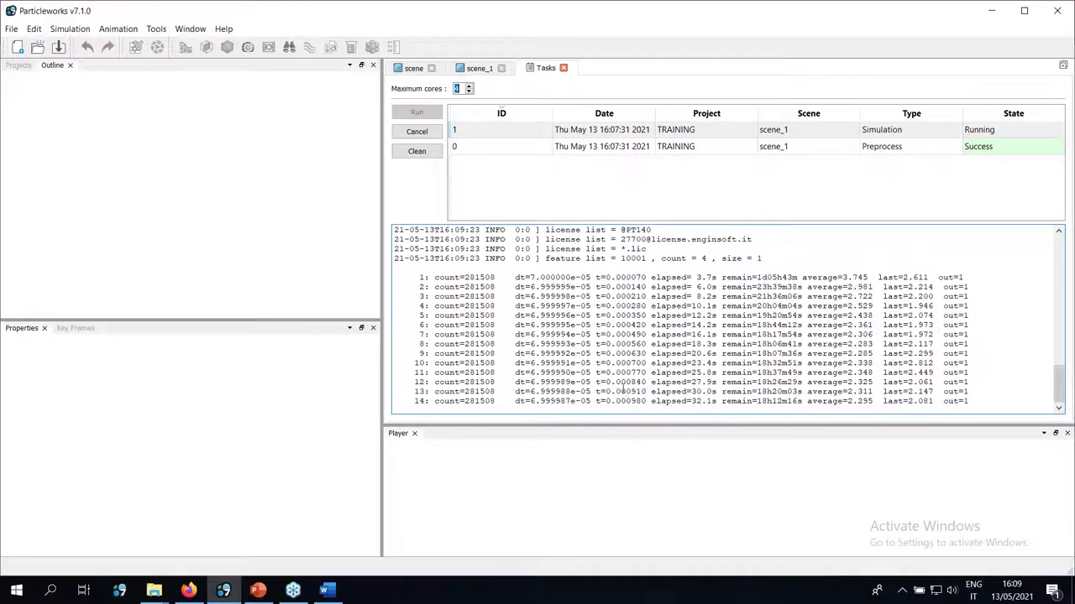
pyautogui.doubleClick(631, 402)
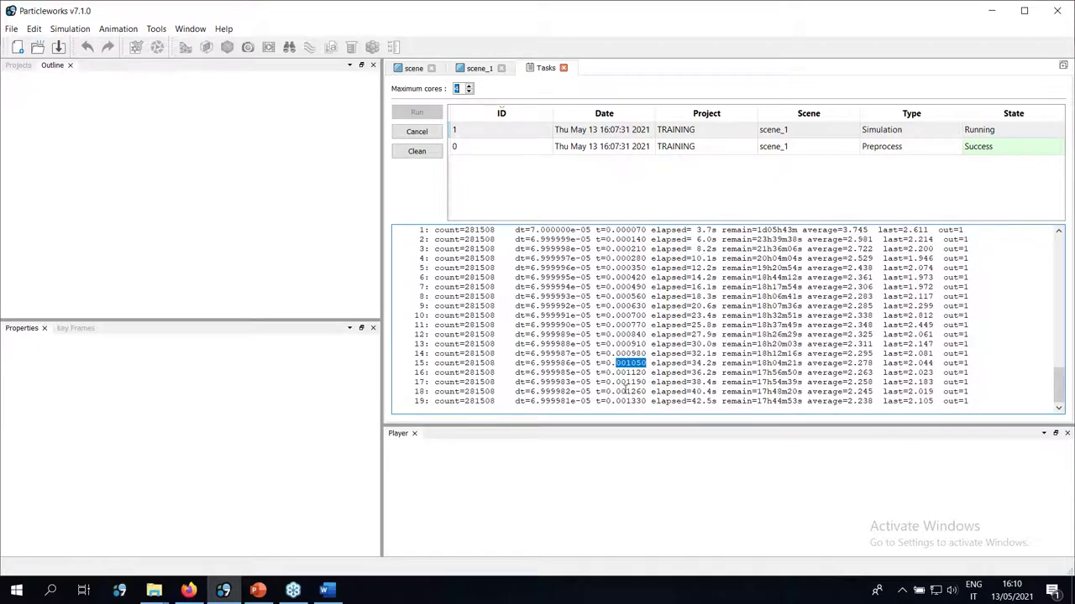
# Inspect the gearbox and its initial fluid particles in the scene_1 3D view
pyautogui.click(411, 68)
pyautogui.click(460, 70)
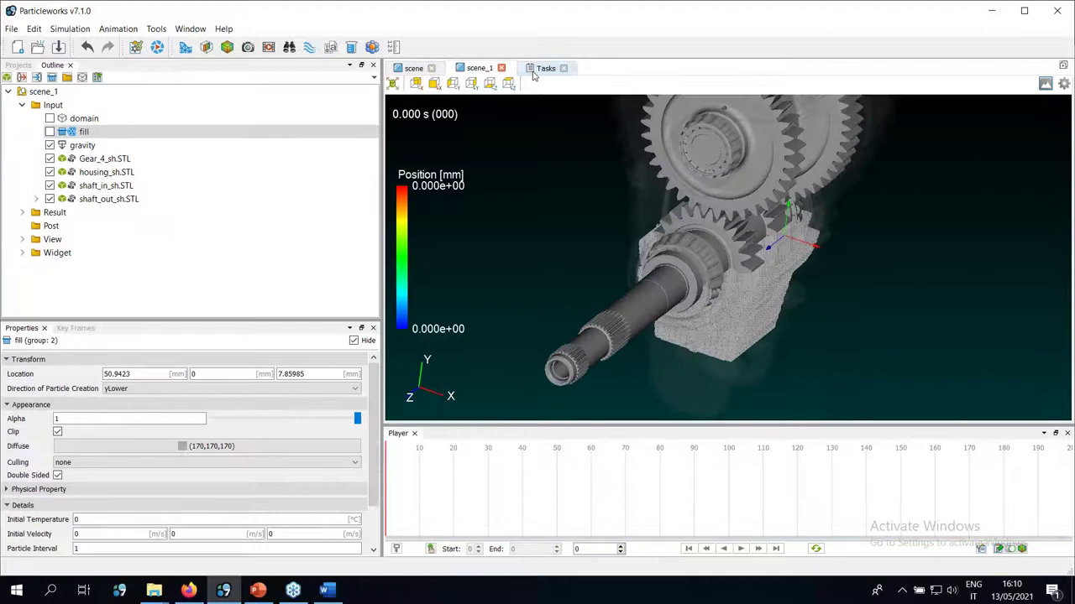
pyautogui.moveTo(714, 261); pyautogui.dragTo(727, 281, button='middle')
pyautogui.moveTo(727, 281); pyautogui.dragTo(665, 283)
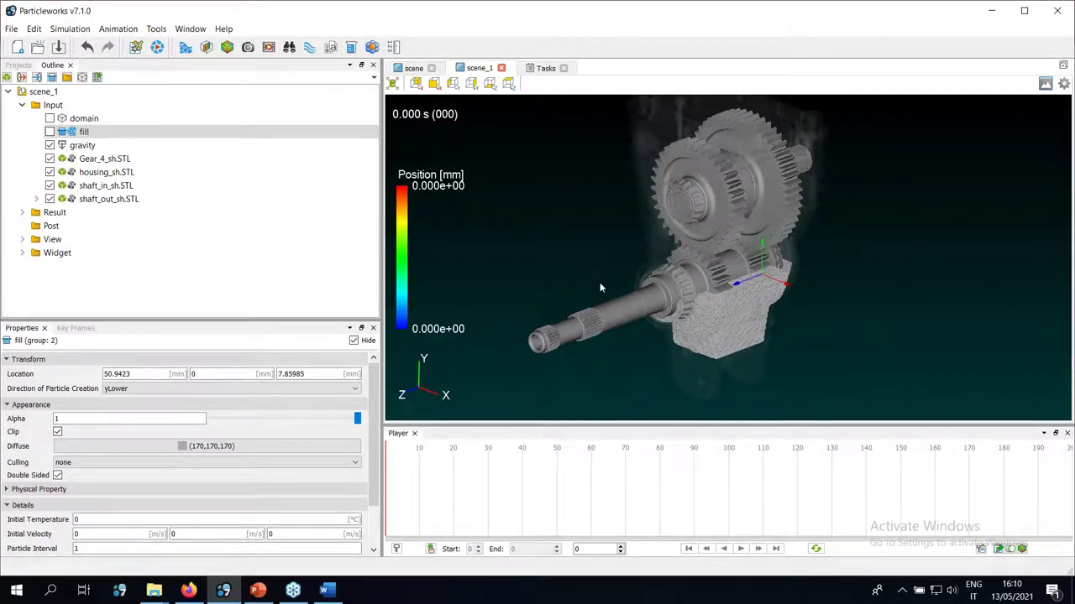
pyautogui.moveTo(662, 267); pyautogui.dragTo(701, 340)
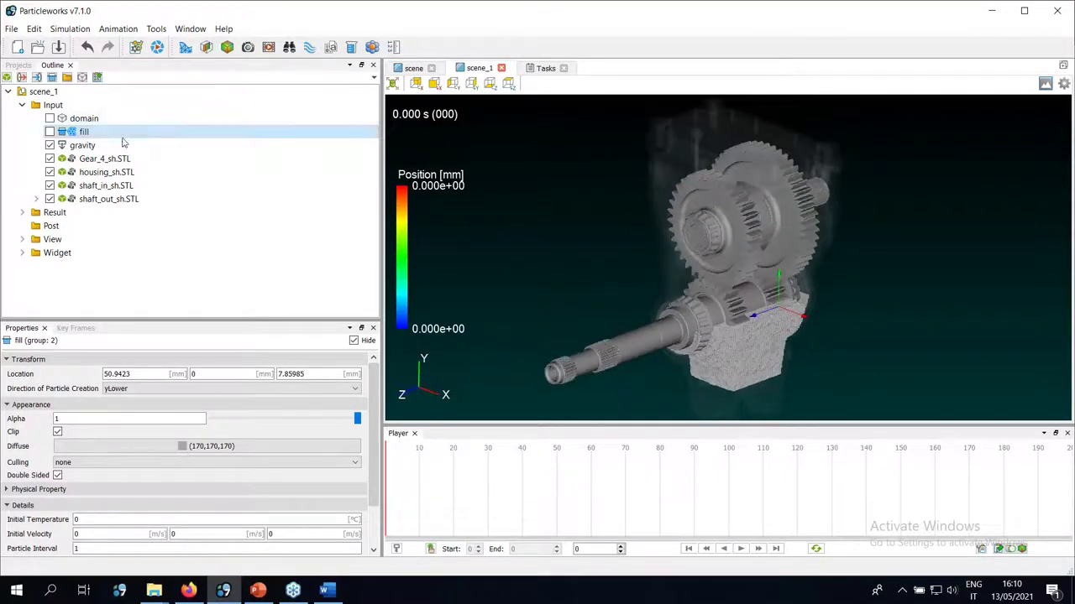
# Select the fill result in scene_1 and compare its particles with the input fill plane by toggling their visibility
pyautogui.click(22, 213)
pyautogui.click(64, 293)
pyautogui.click(50, 293)
pyautogui.click(50, 293)
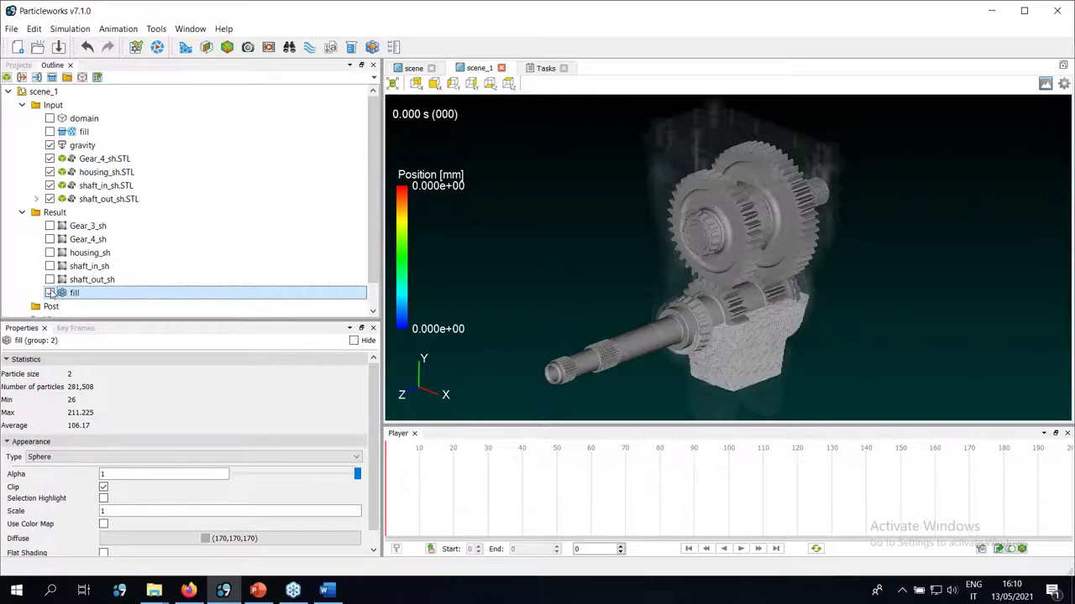
pyautogui.click(50, 293)
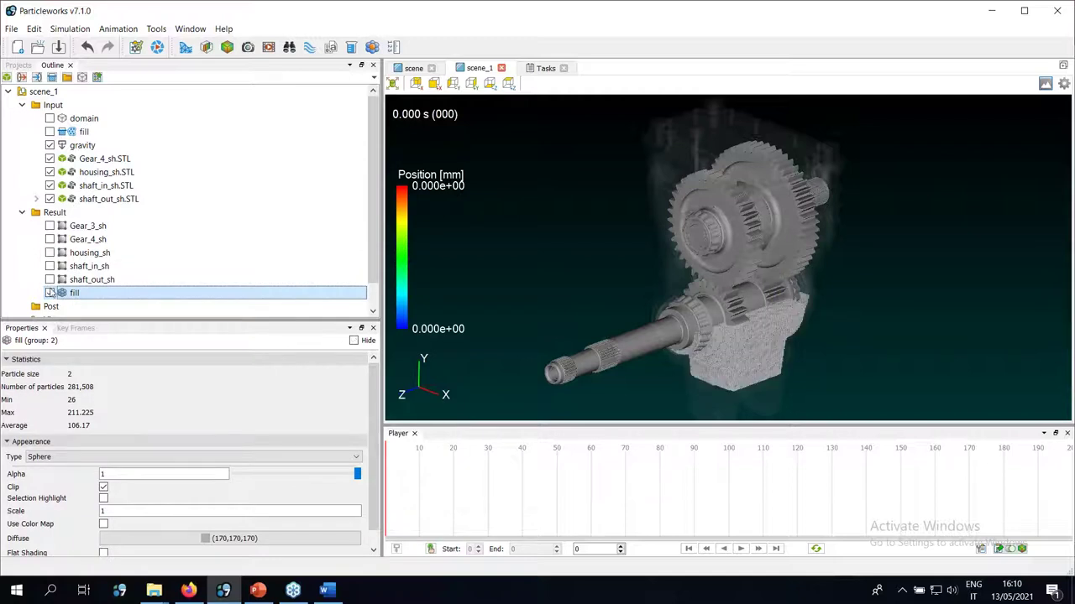
pyautogui.click(50, 132)
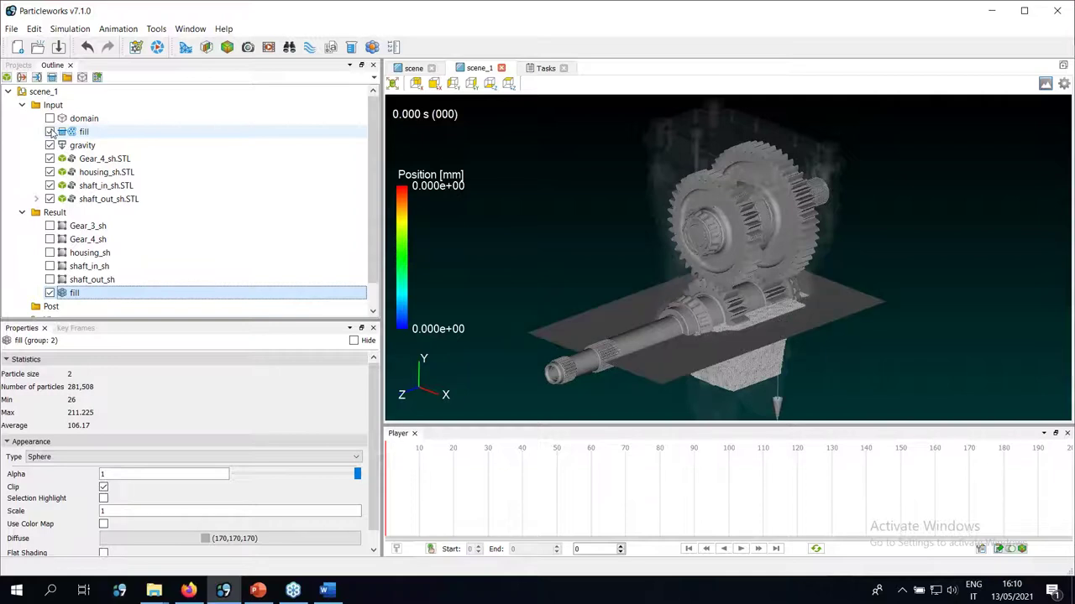
pyautogui.click(51, 132)
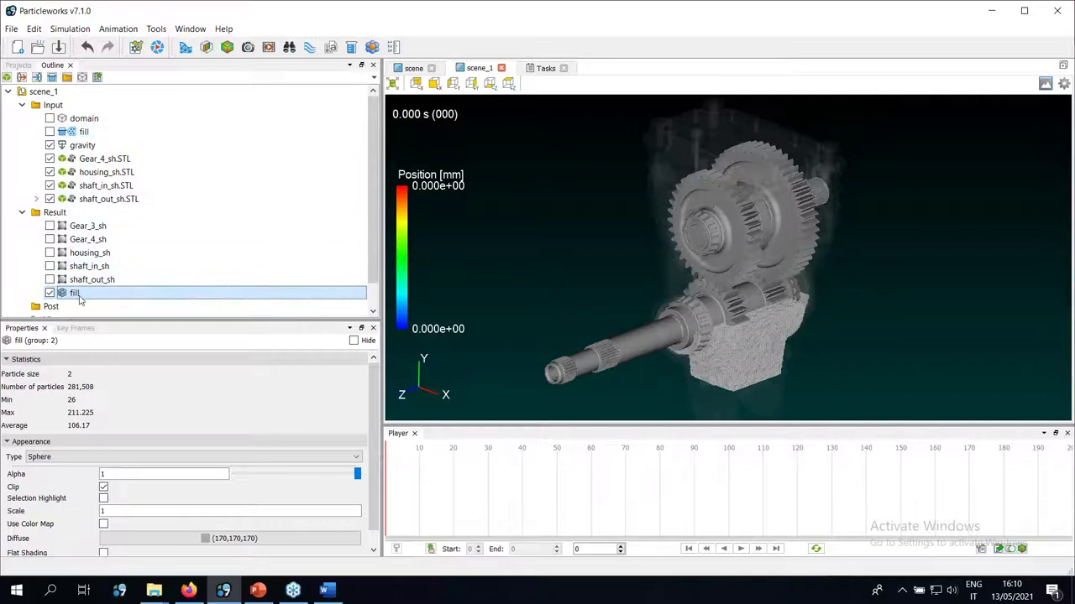
# Enable color mapping for the fill result and display the full Color Map settings
pyautogui.click(104, 524)
pyautogui.click(104, 524)
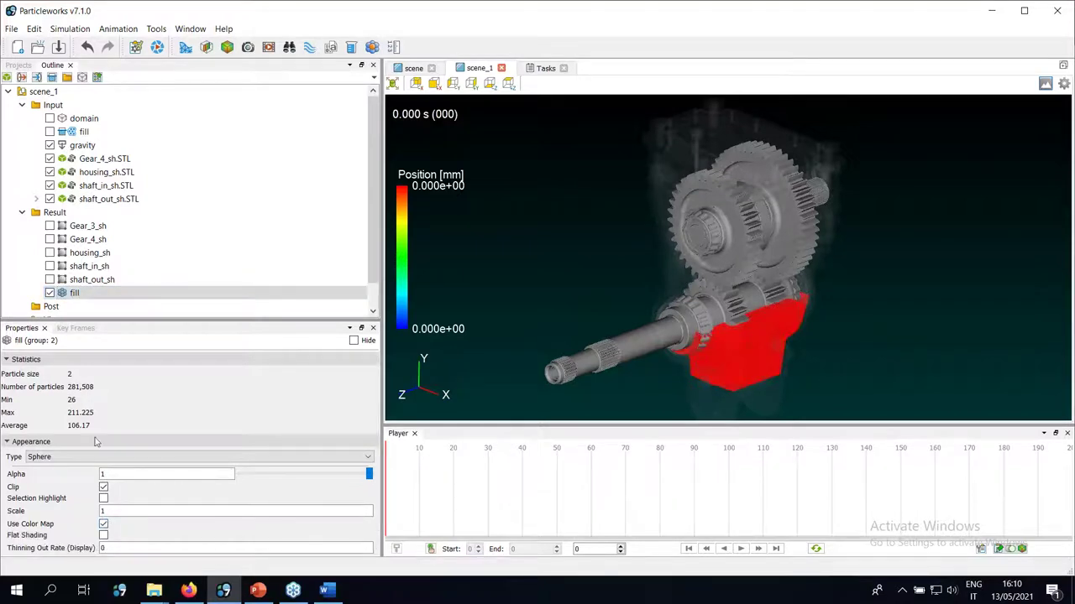
pyautogui.click(186, 32)
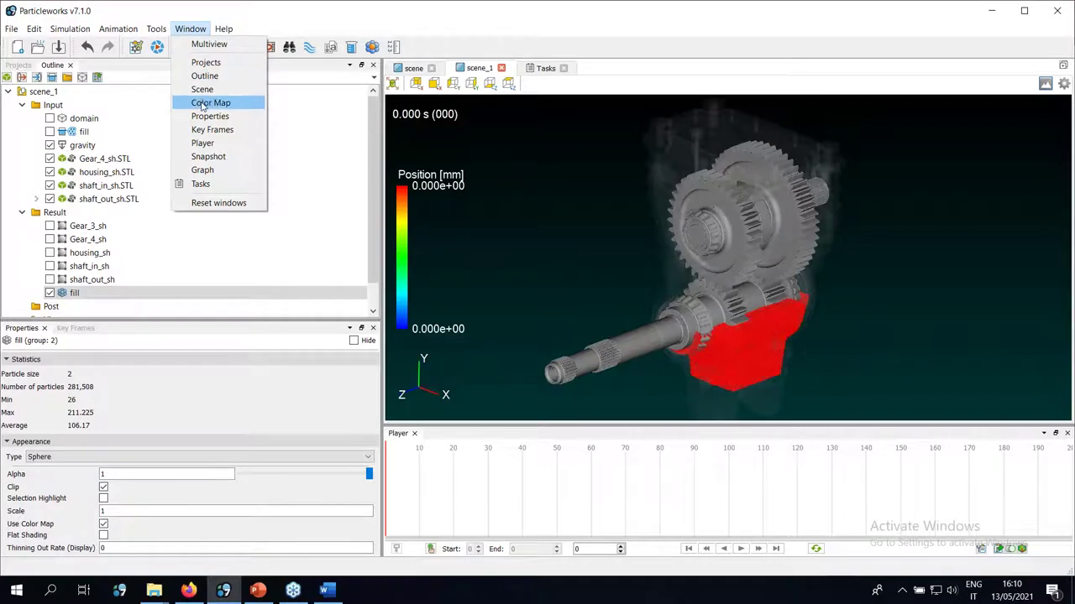
pyautogui.click(206, 103)
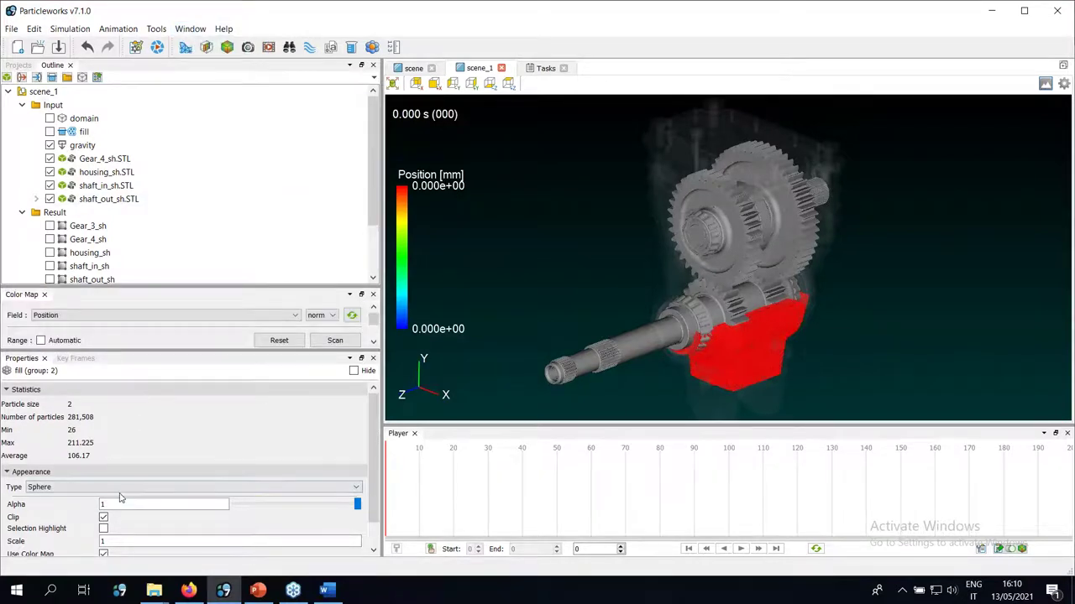
pyautogui.moveTo(50, 288); pyautogui.dragTo(51, 175)
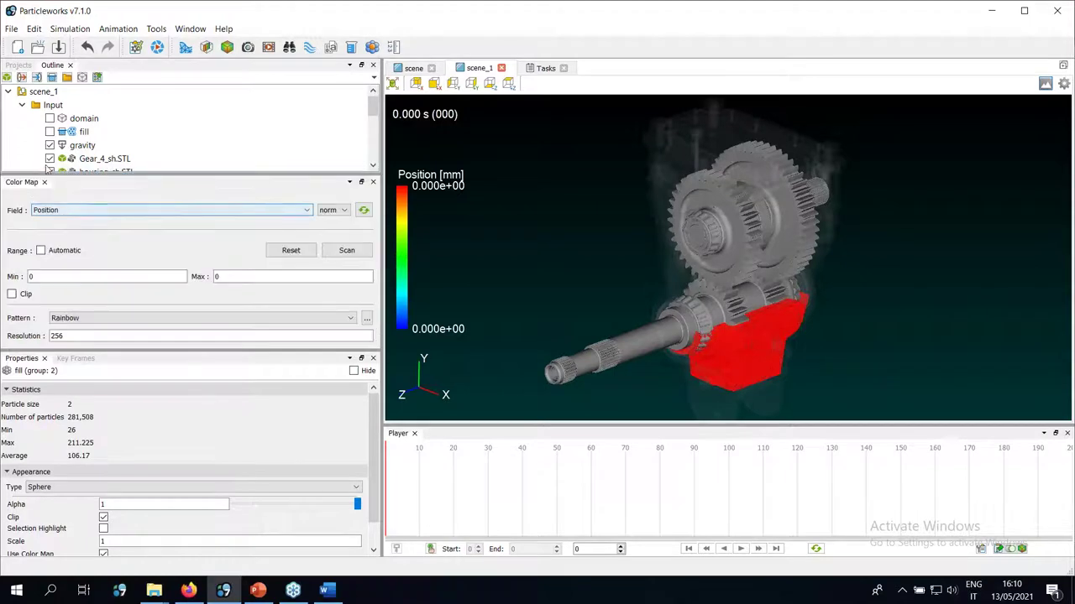
# Set the color map field to Velocity and view the fill particles from the front
pyautogui.click(48, 211)
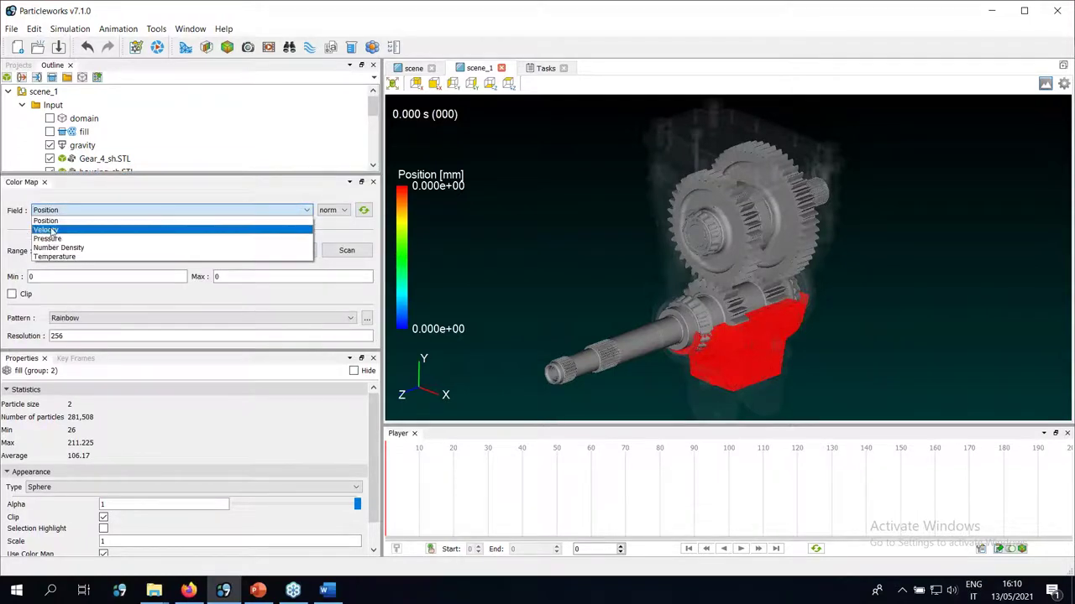
pyautogui.click(52, 230)
pyautogui.click(61, 211)
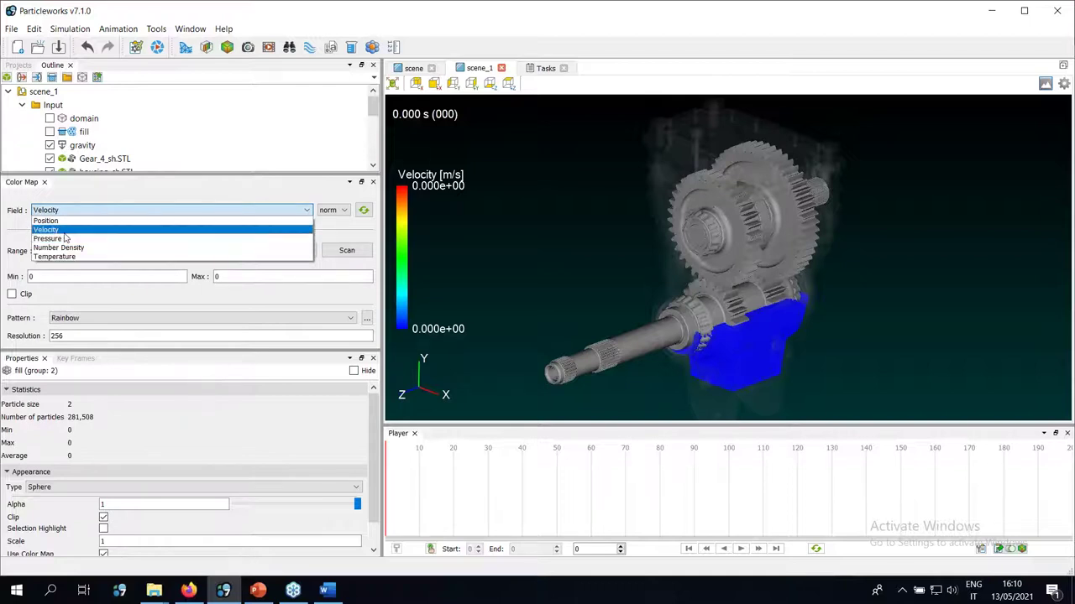
pyautogui.click(51, 230)
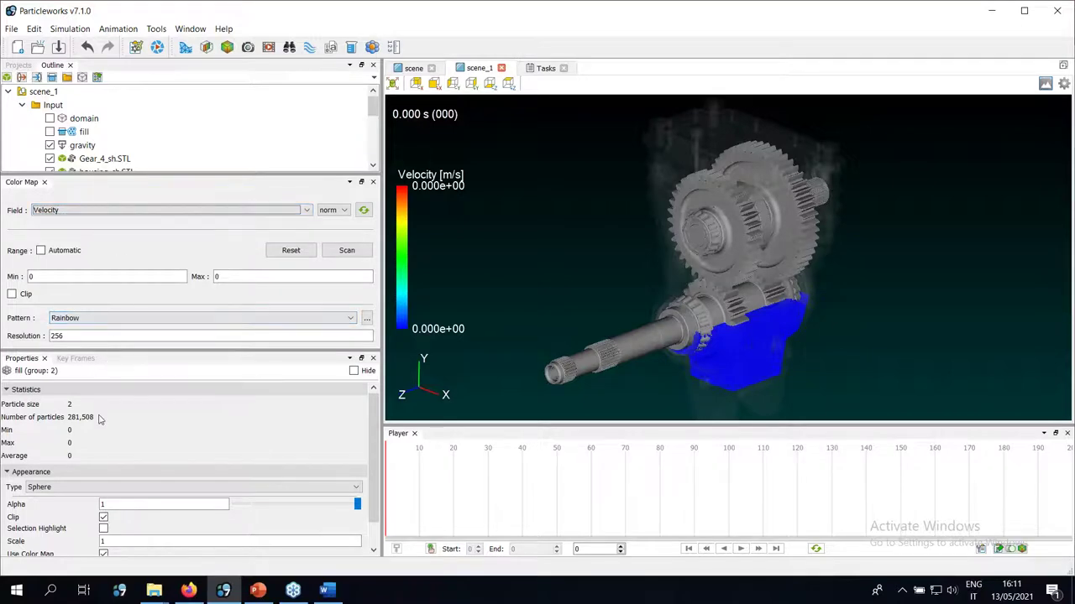
pyautogui.moveTo(787, 326); pyautogui.dragTo(638, 268)
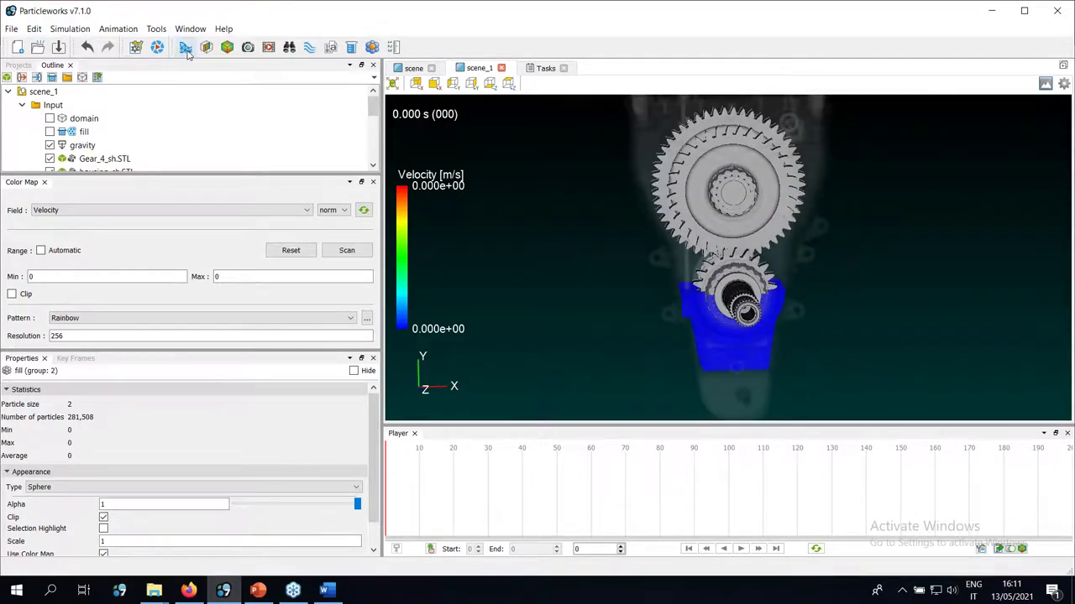
# Review the screenshot export settings and neighbouring post-processing tools for scene_1 without saving anything
pyautogui.click(249, 48)
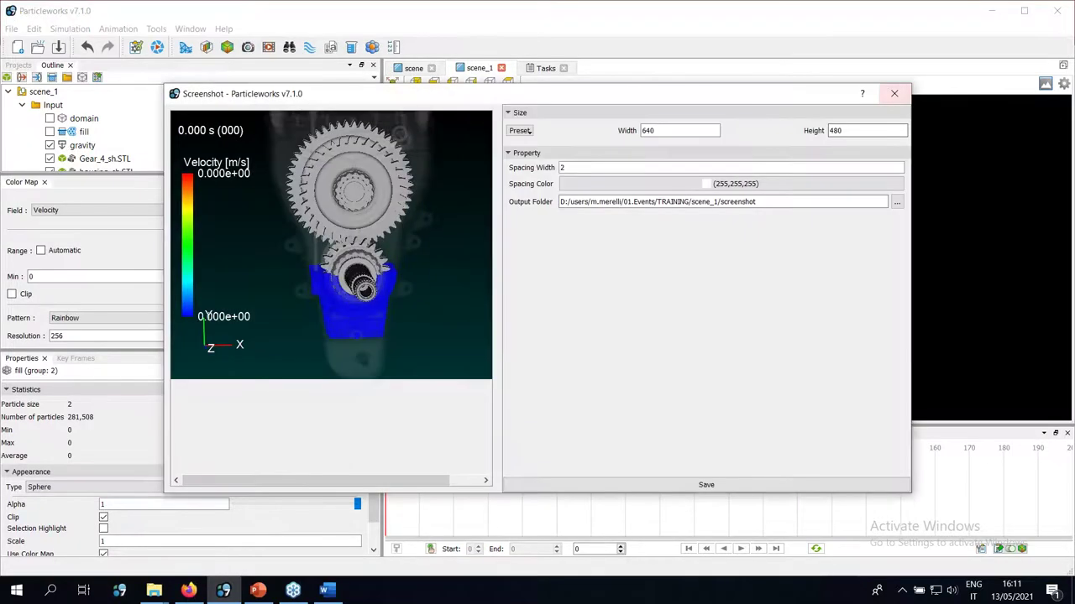
pyautogui.click(900, 93)
pyautogui.click(268, 47)
pyautogui.click(919, 83)
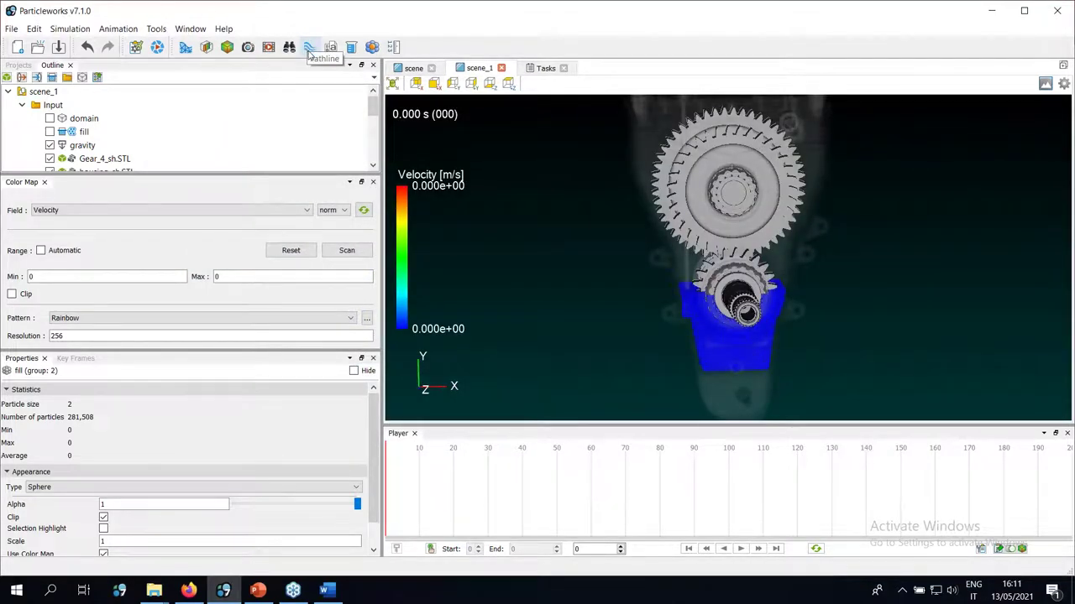
pyautogui.moveTo(645, 262); pyautogui.dragTo(632, 148)
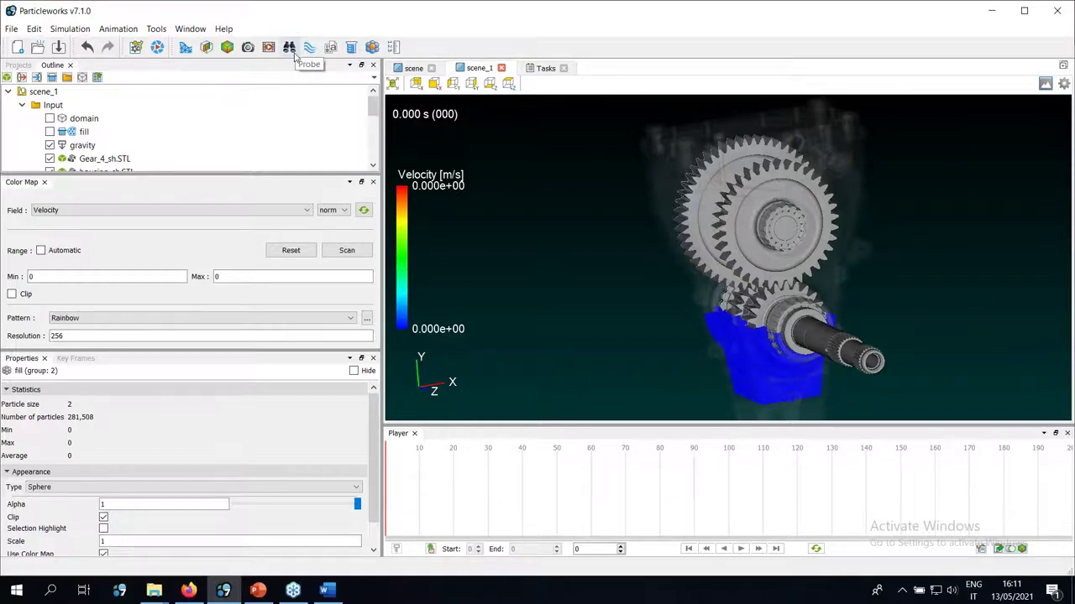
pyautogui.moveTo(861, 283); pyautogui.dragTo(639, 243)
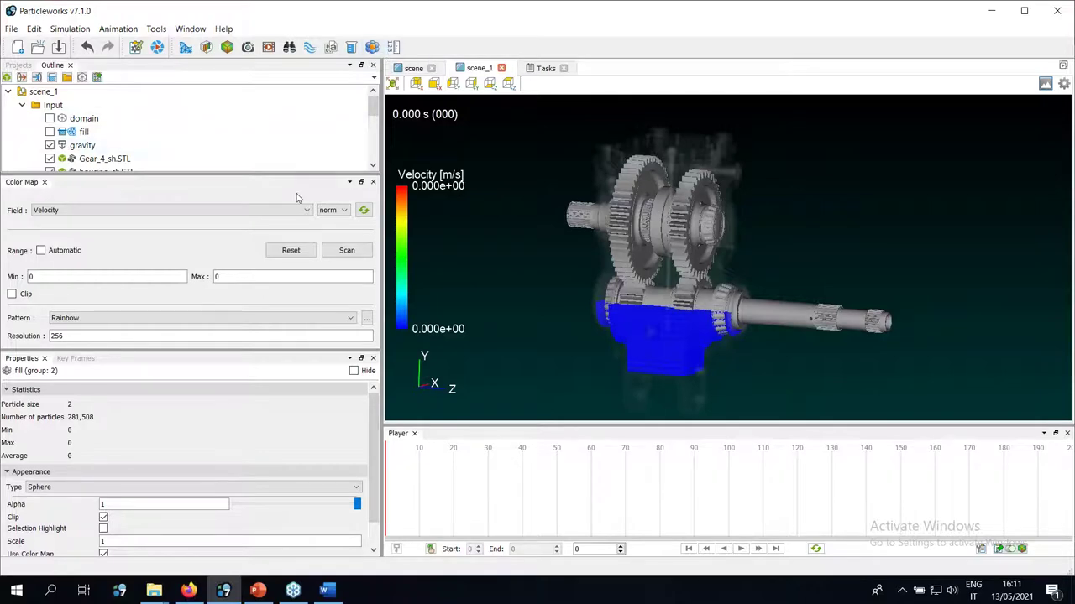
# Examine the latest iterations in the running simulation's log for the simulated time
pyautogui.click(544, 69)
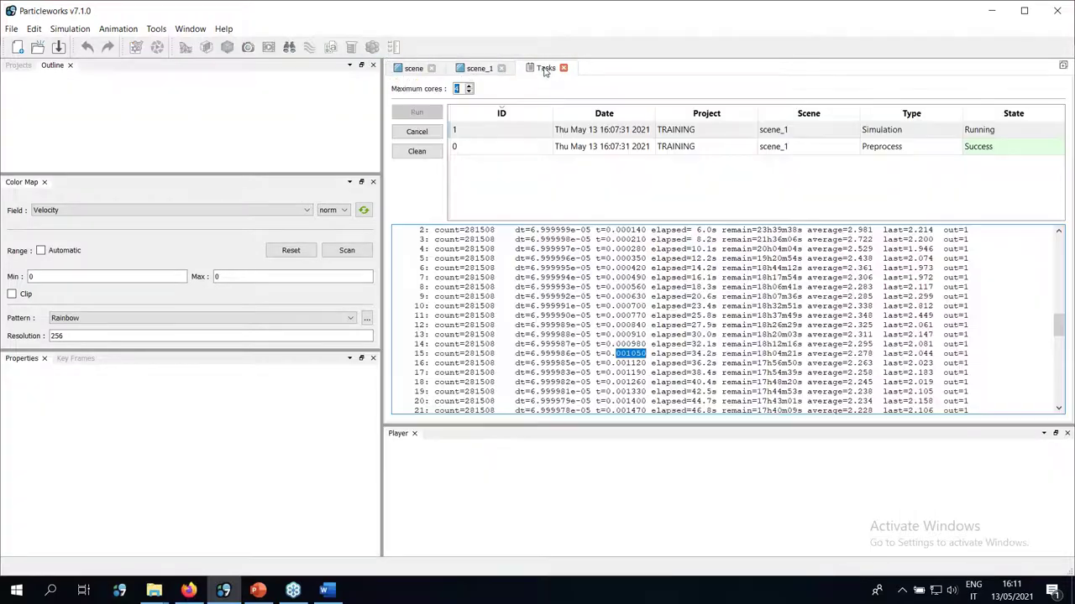
pyautogui.scroll(-15, 617, 297)
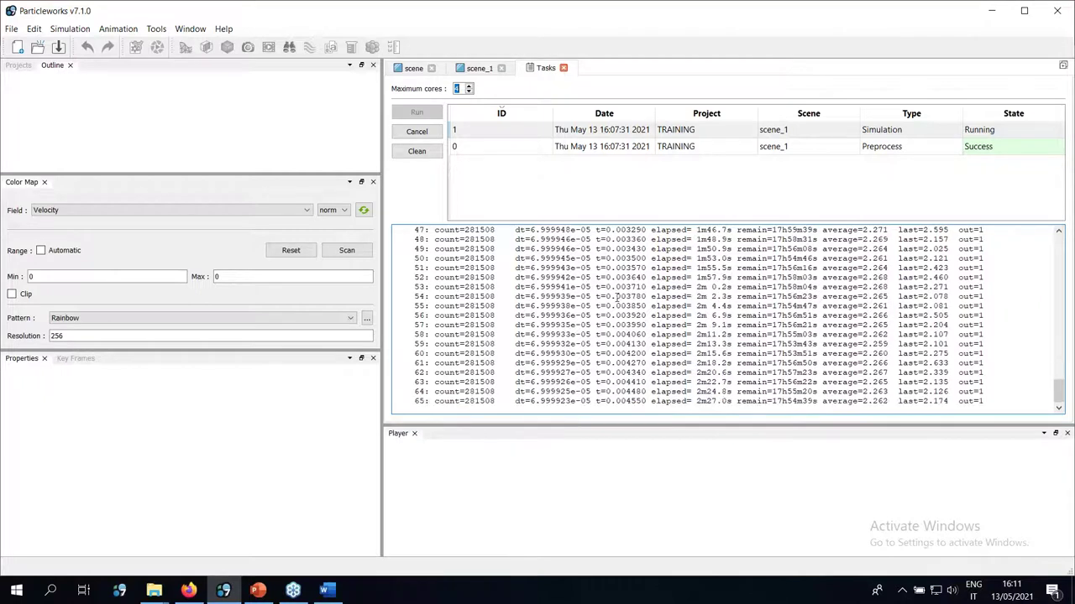
pyautogui.doubleClick(625, 401)
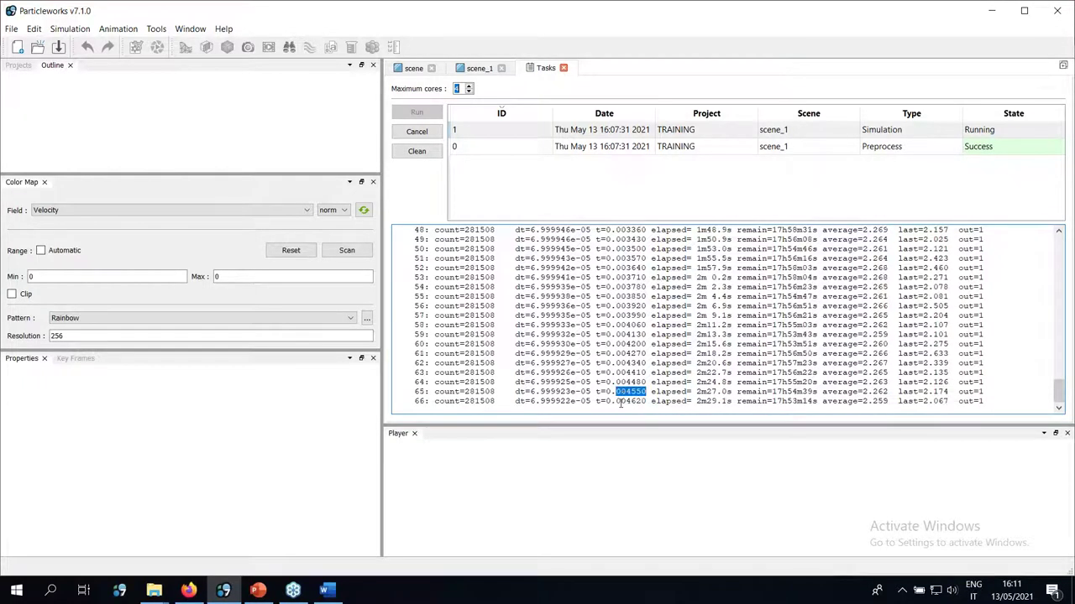
# Inspect the velocity-colored fluid particles beneath the gears in the scene_1 3D view
pyautogui.click(477, 70)
pyautogui.moveTo(641, 257)
pyautogui.mouseDown()
pyautogui.moveTo(585, 292)
pyautogui.moveTo(547, 270)
pyautogui.moveTo(687, 245)
pyautogui.moveTo(655, 266)
pyautogui.mouseUp()
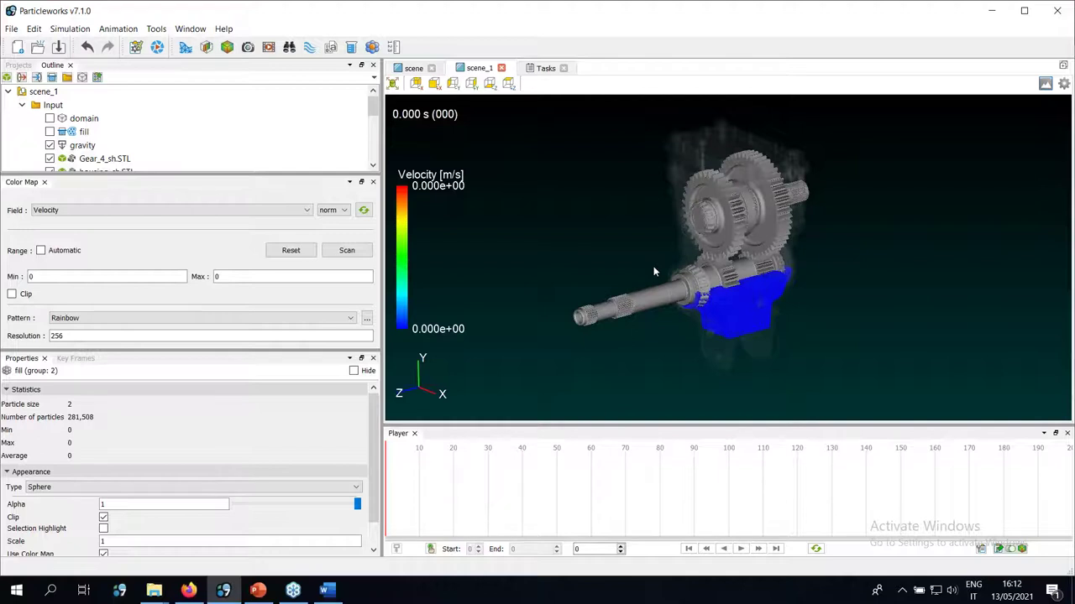
pyautogui.moveTo(740, 238); pyautogui.dragTo(705, 233)
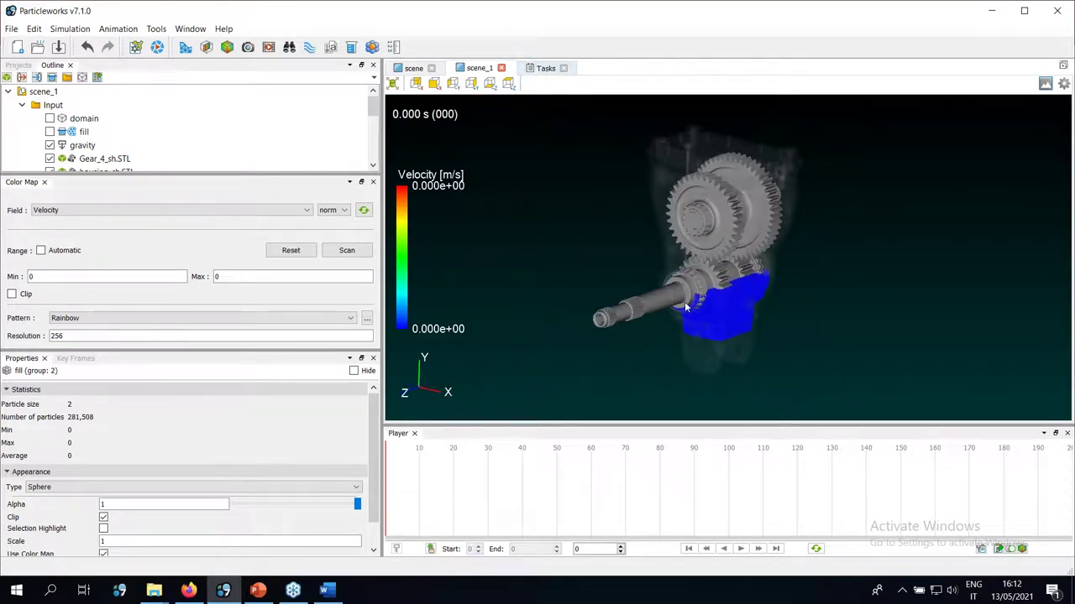
pyautogui.scroll(2, 690, 317)
pyautogui.scroll(-2, 690, 316)
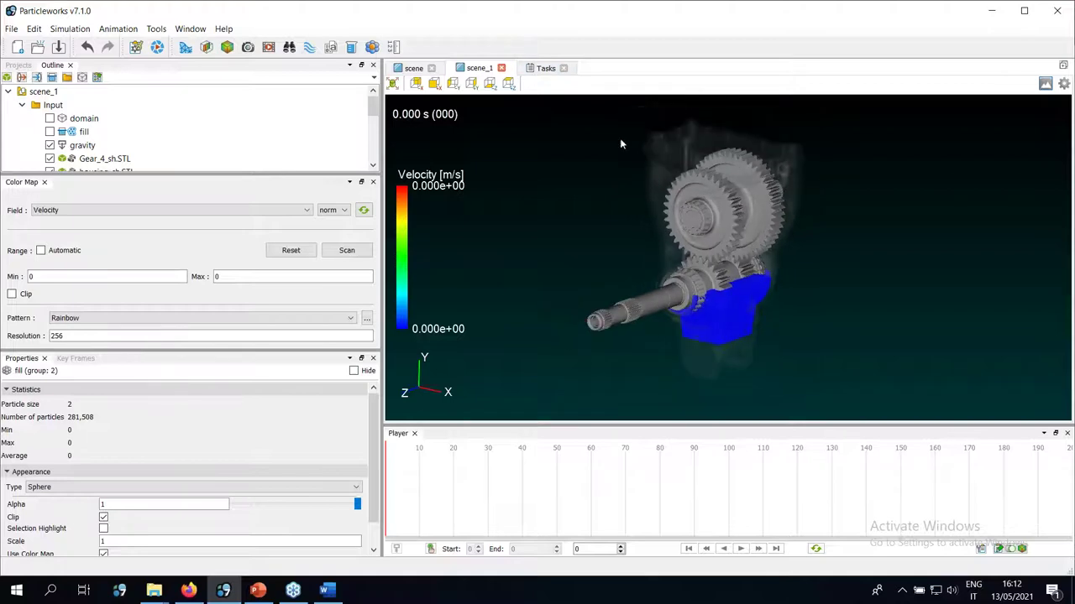
# Check the simulation task's newest log entries for the current progress
pyautogui.click(544, 68)
pyautogui.scroll(-3, 646, 375)
pyautogui.scroll(-5, 647, 376)
pyautogui.moveTo(709, 362); pyautogui.dragTo(638, 378)
# Return to scene_1 and give its outline more room while keeping the Color Map settings fully shown
pyautogui.click(486, 72)
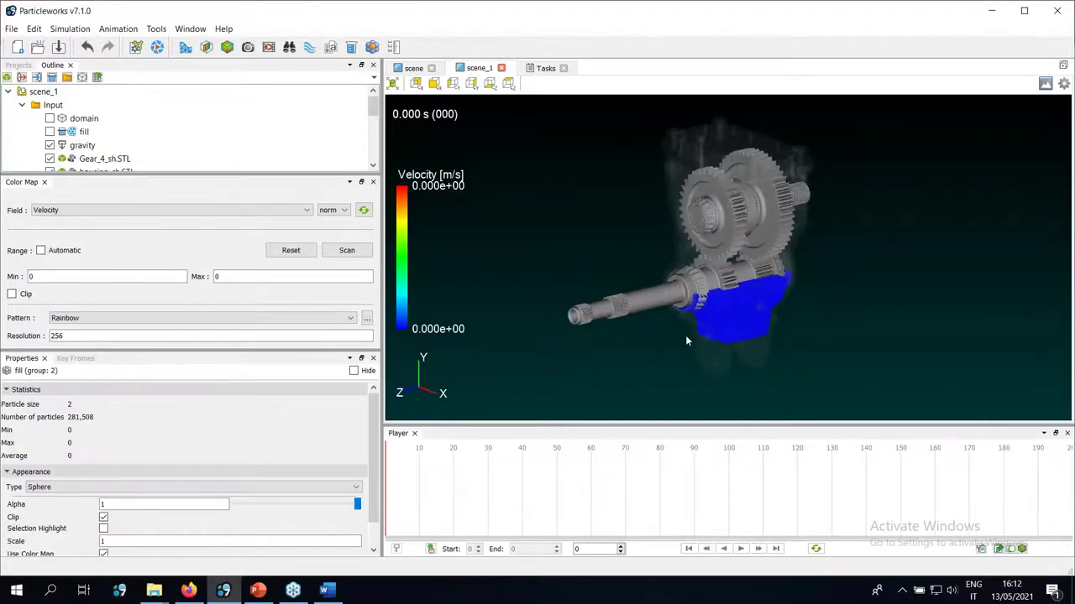
pyautogui.moveTo(765, 325); pyautogui.dragTo(628, 238)
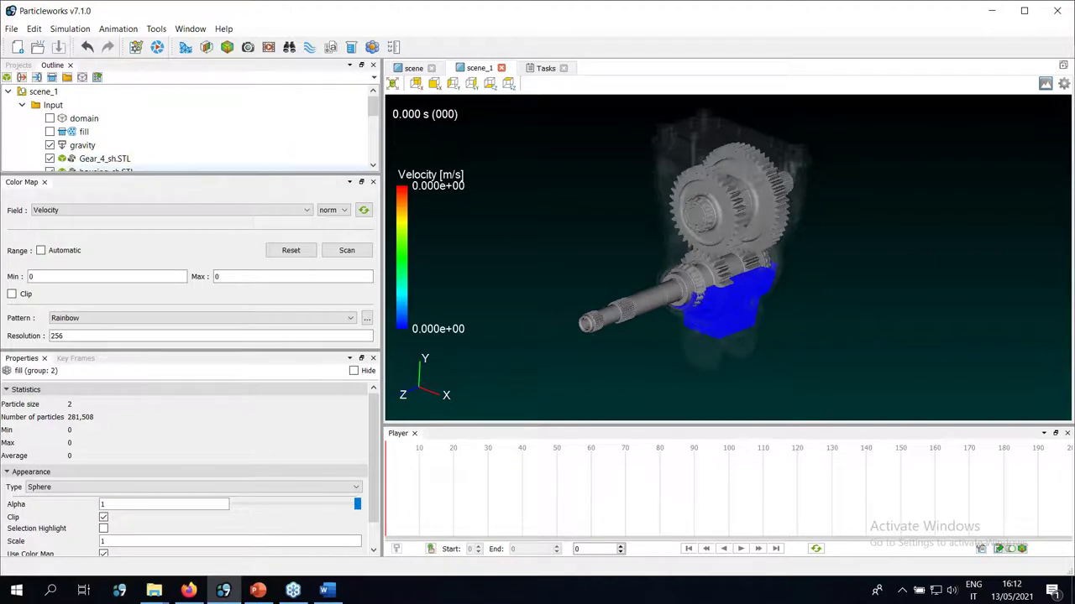
pyautogui.moveTo(185, 174); pyautogui.dragTo(189, 209)
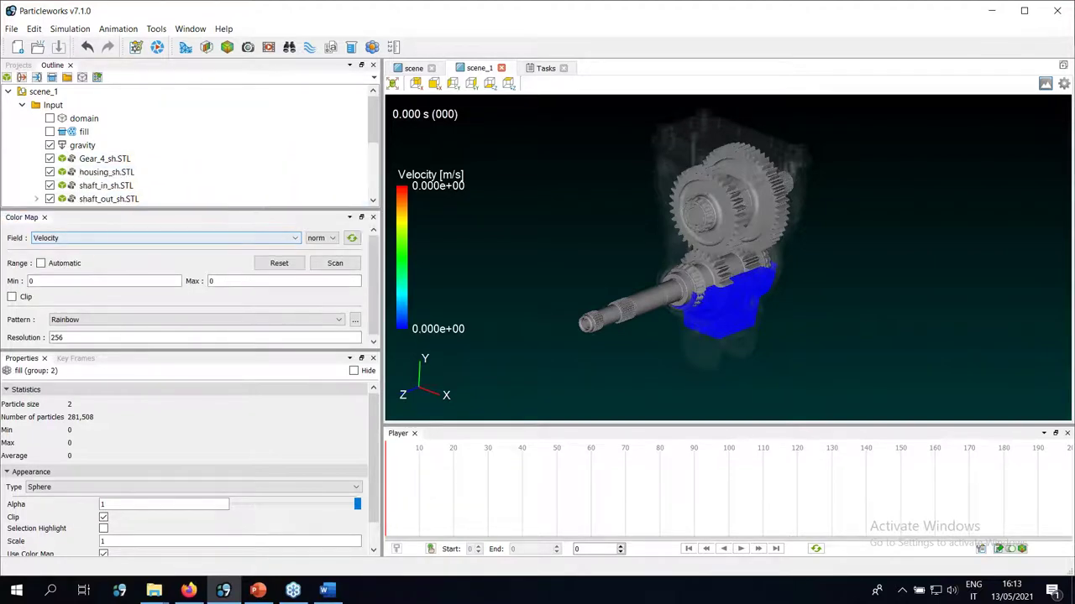
pyautogui.moveTo(146, 357); pyautogui.dragTo(148, 385)
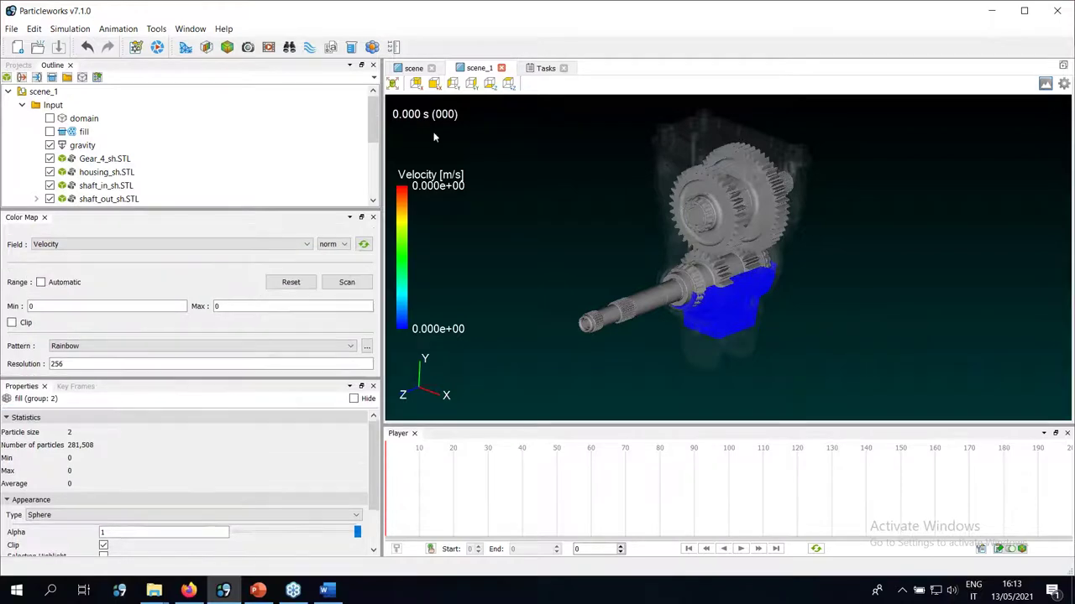
# Recheck the simulation log for new iterations and compare against the gearbox in the scene_1 3D view
pyautogui.click(545, 68)
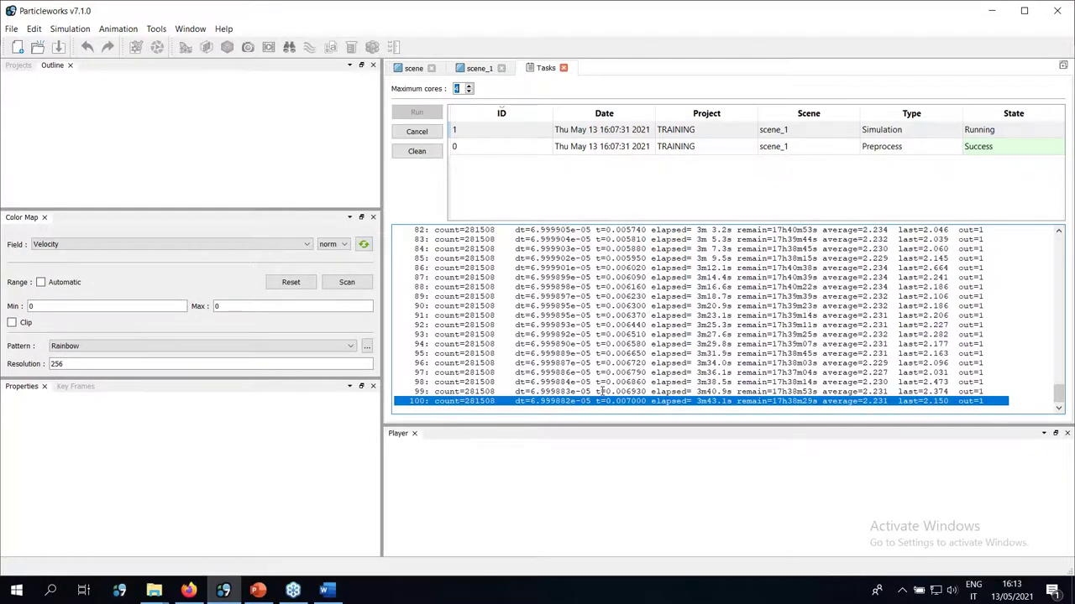
pyautogui.click(478, 68)
pyautogui.moveTo(711, 326); pyautogui.dragTo(688, 303)
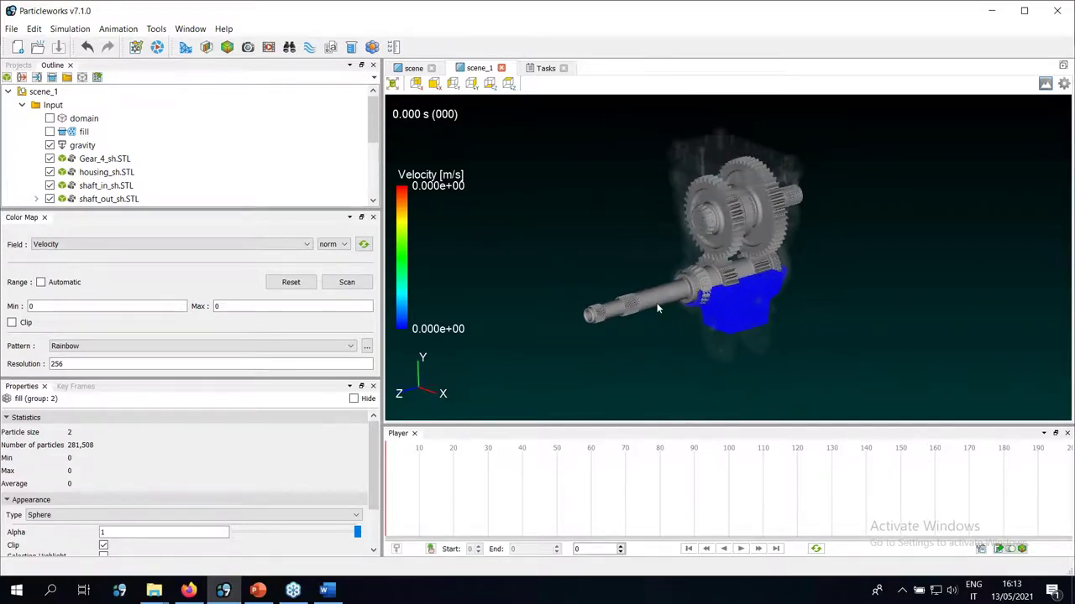
pyautogui.click(544, 68)
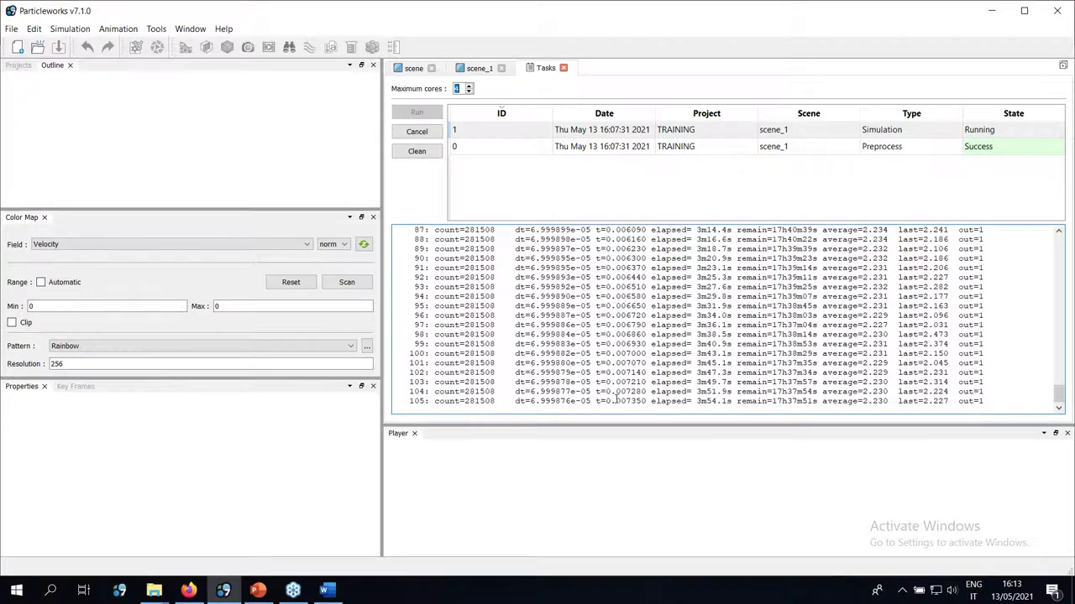
pyautogui.click(478, 68)
pyautogui.moveTo(706, 294); pyautogui.dragTo(648, 312)
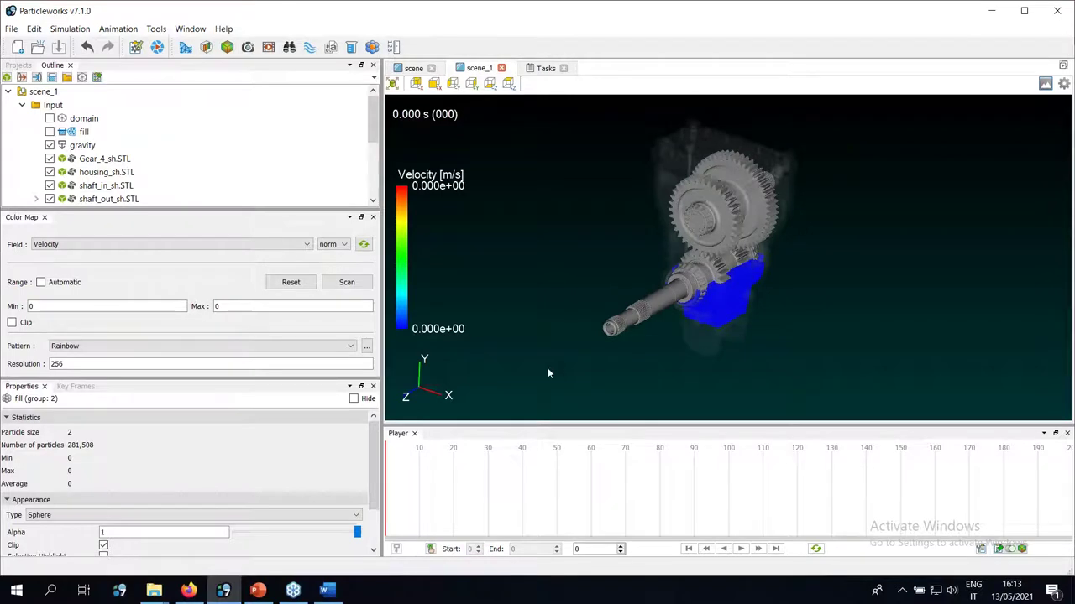